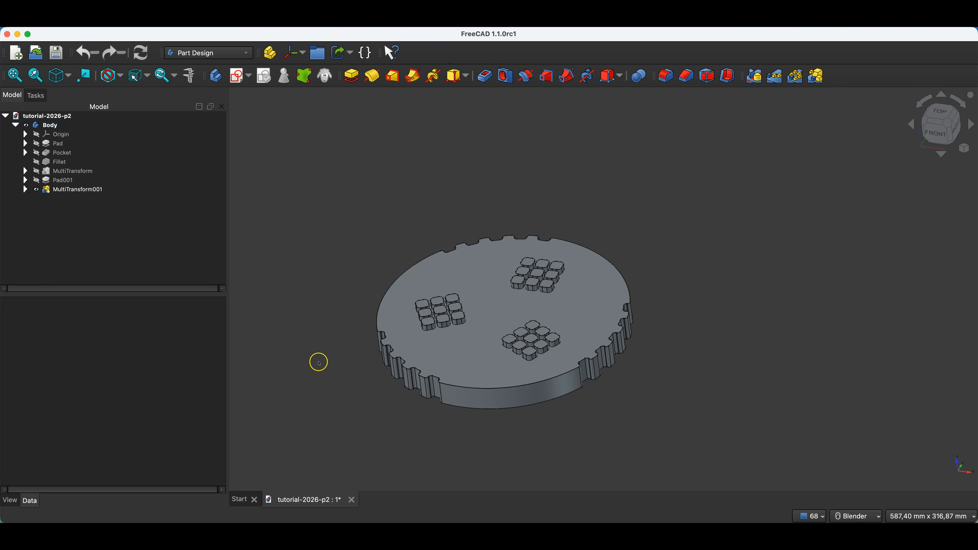
Step: Close the tutorial-2026-p2 document without saving and create a new Parametric Body file
{"action": "left_click", "coordinate": [352, 500]}
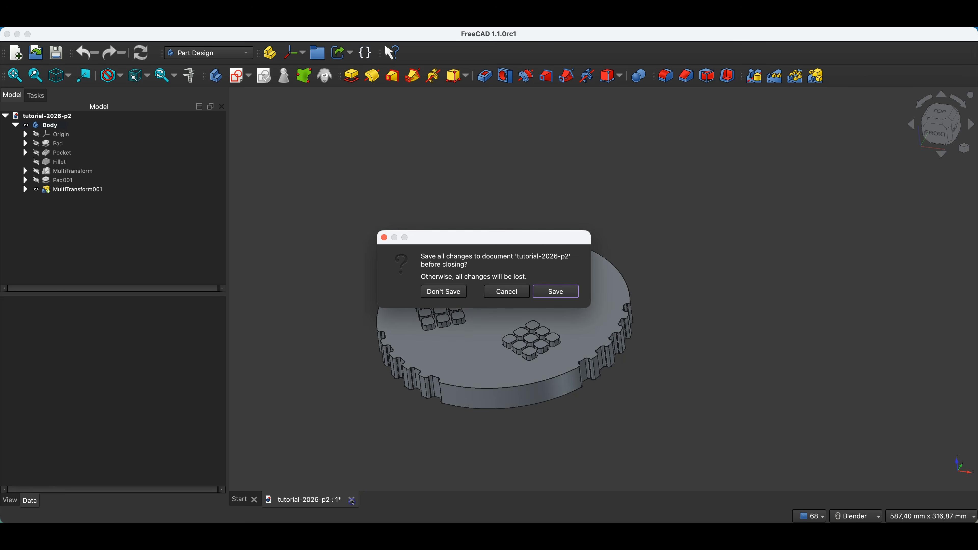
{"action": "left_click", "coordinate": [444, 292]}
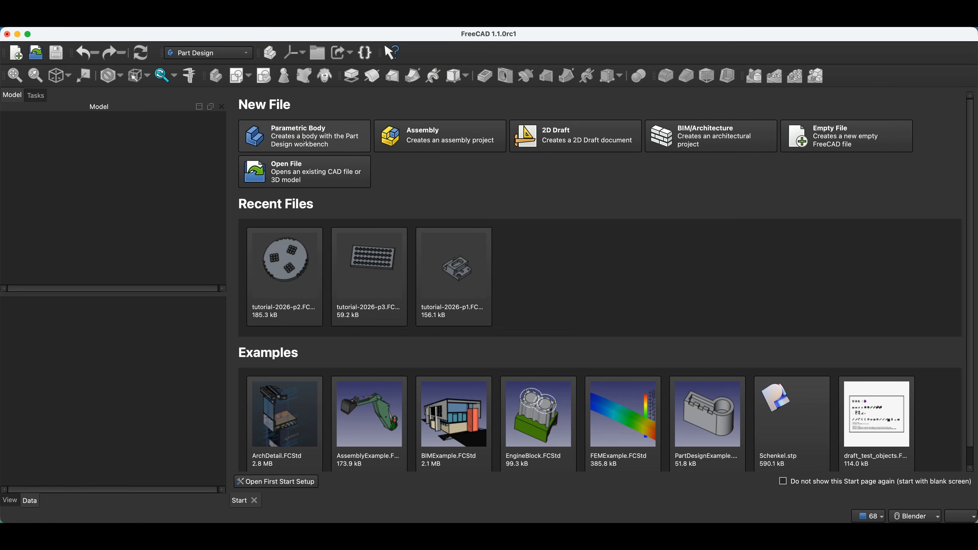
{"action": "left_click", "coordinate": [305, 141]}
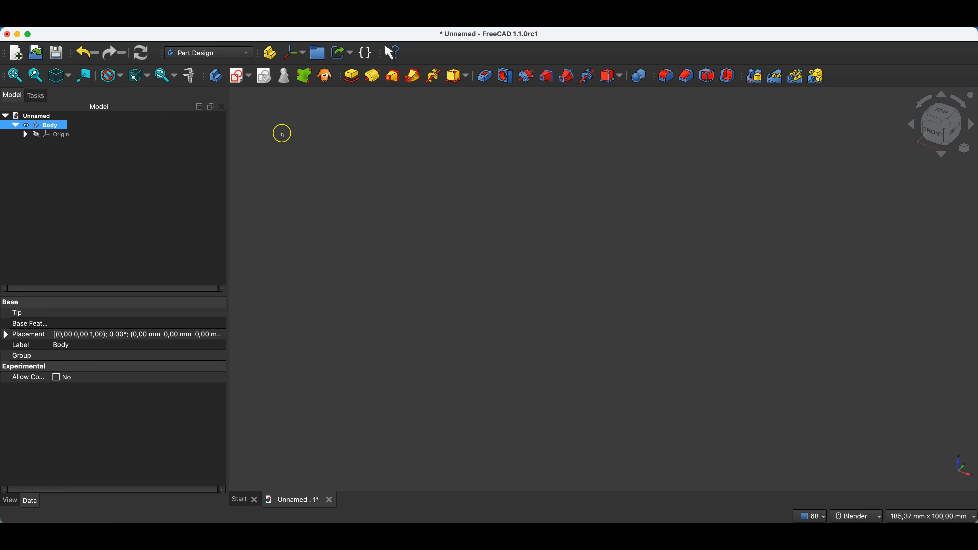
Step: Start a sketch on the XY-plane and draw a rectangle 40 mm wide and 30 mm high from the origin
{"action": "left_click", "coordinate": [239, 80]}
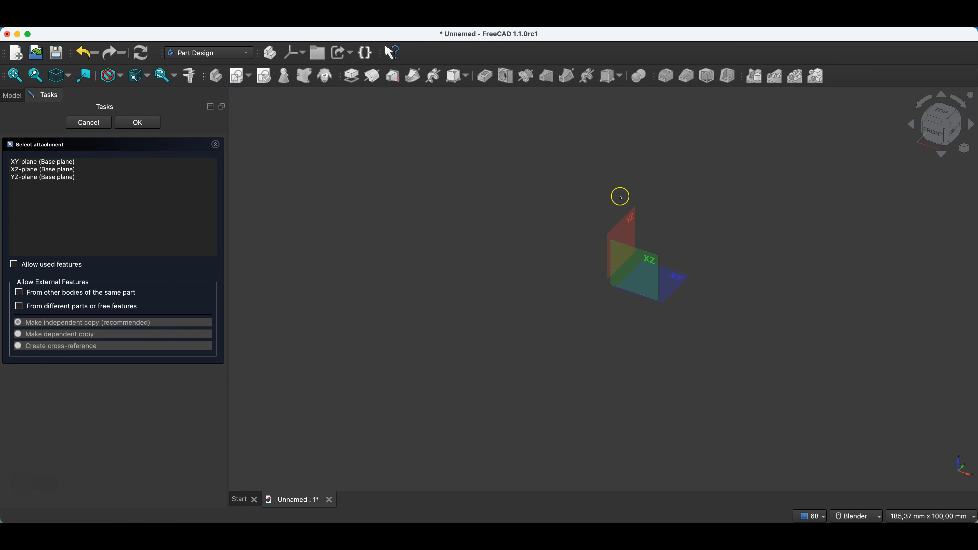
{"action": "left_click", "coordinate": [677, 284]}
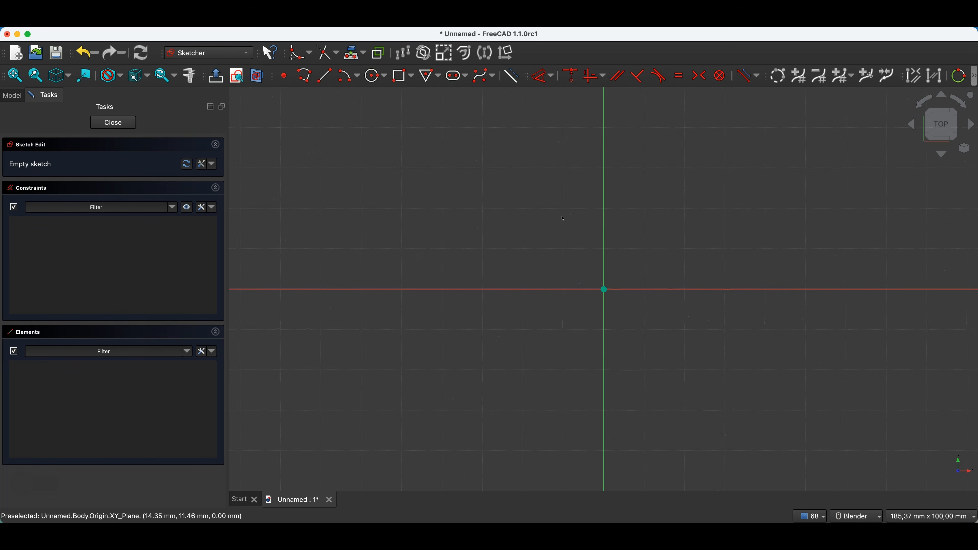
{"action": "left_click", "coordinate": [403, 76]}
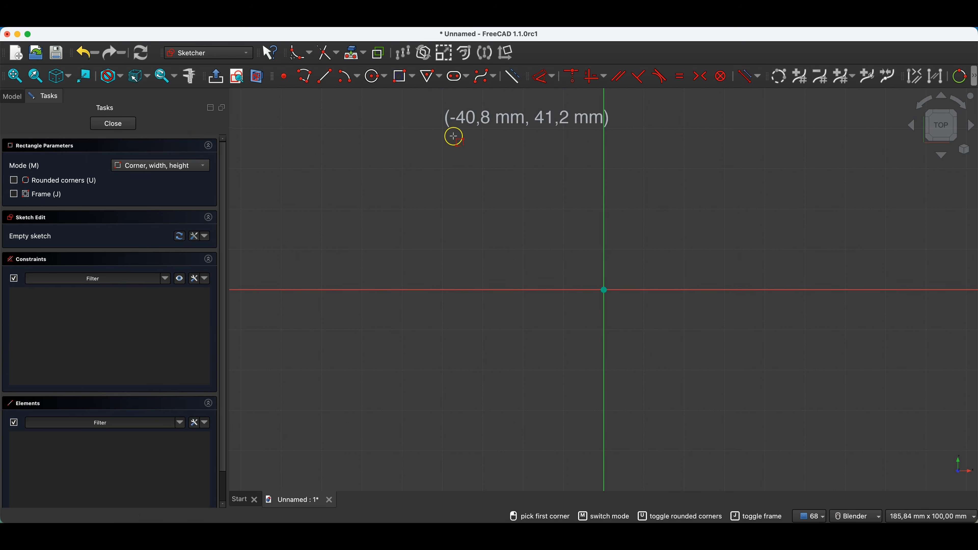
{"action": "left_click", "coordinate": [603, 290]}
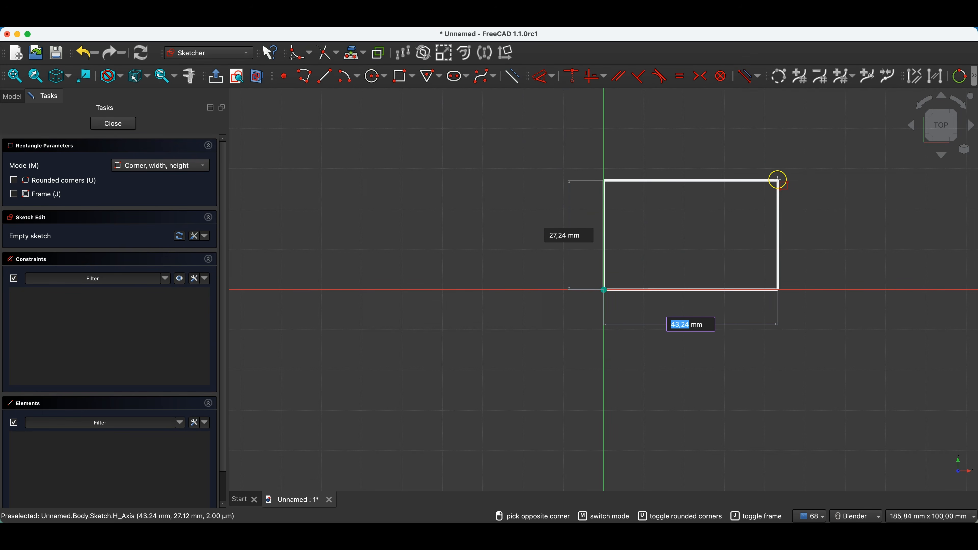
{"action": "type", "text": "40"}
{"action": "key", "text": "Tab"}
{"action": "type", "text": "30"}
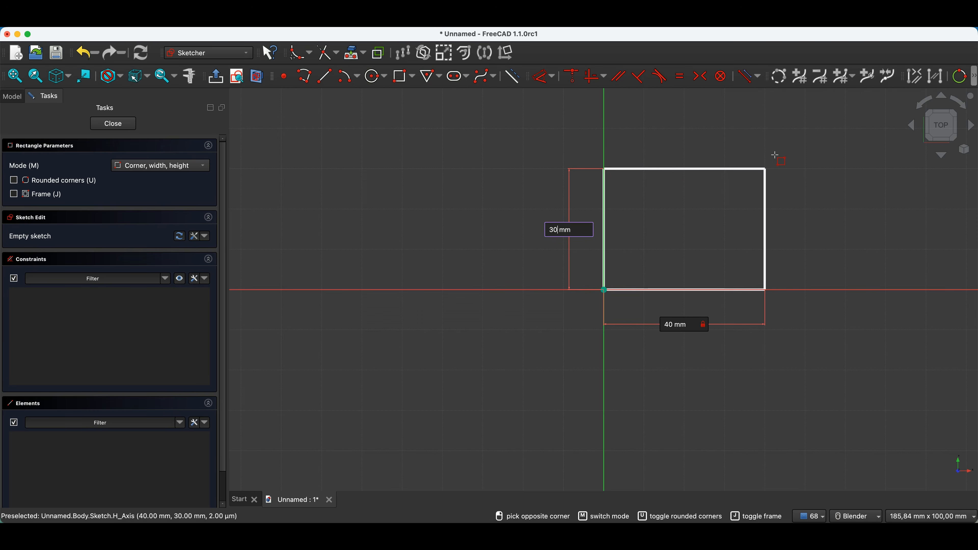
{"action": "key", "text": "Return"}
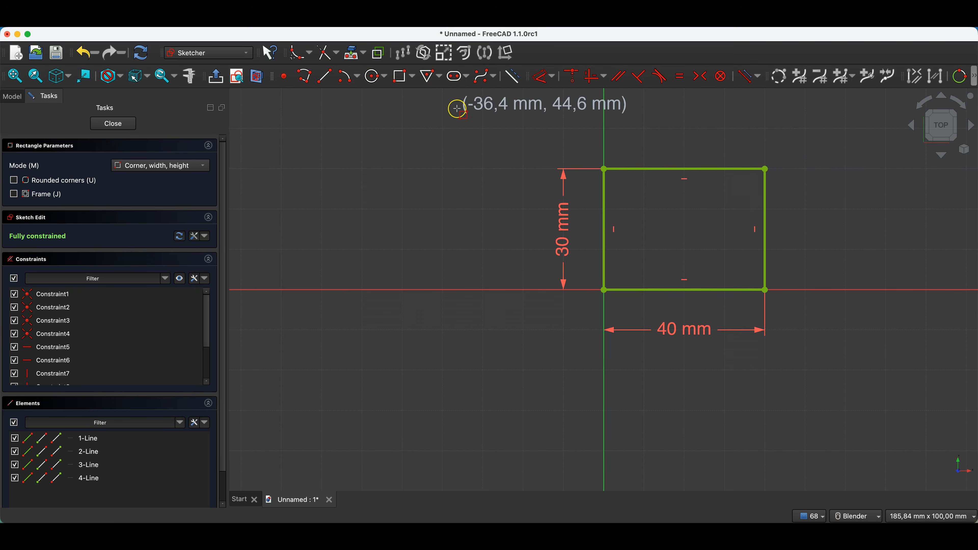
Step: Draw a slot across the rectangle's left edge with 30 mm between its arc centres and a 5 mm radius
{"action": "left_click", "coordinate": [456, 78]}
{"action": "left_click", "coordinate": [644, 231]}
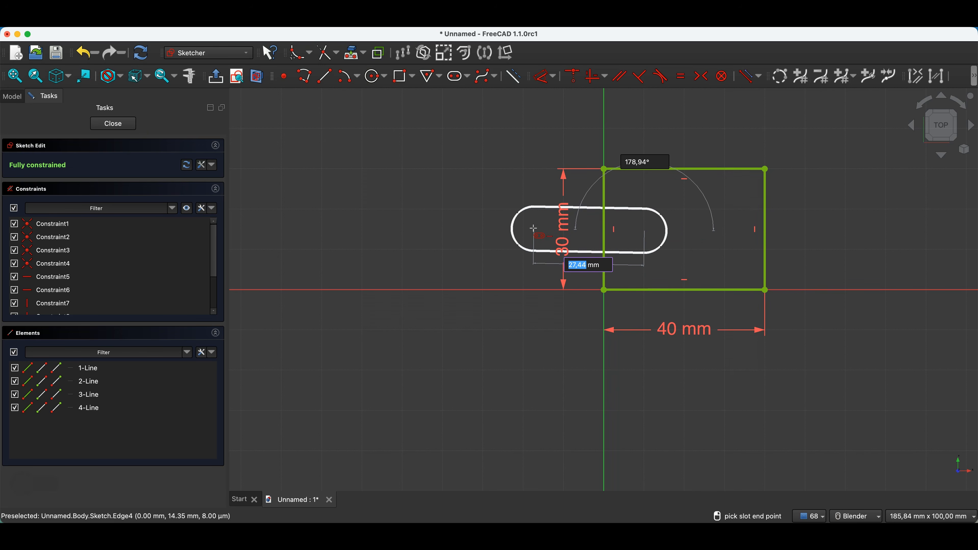
{"action": "type", "text": "30"}
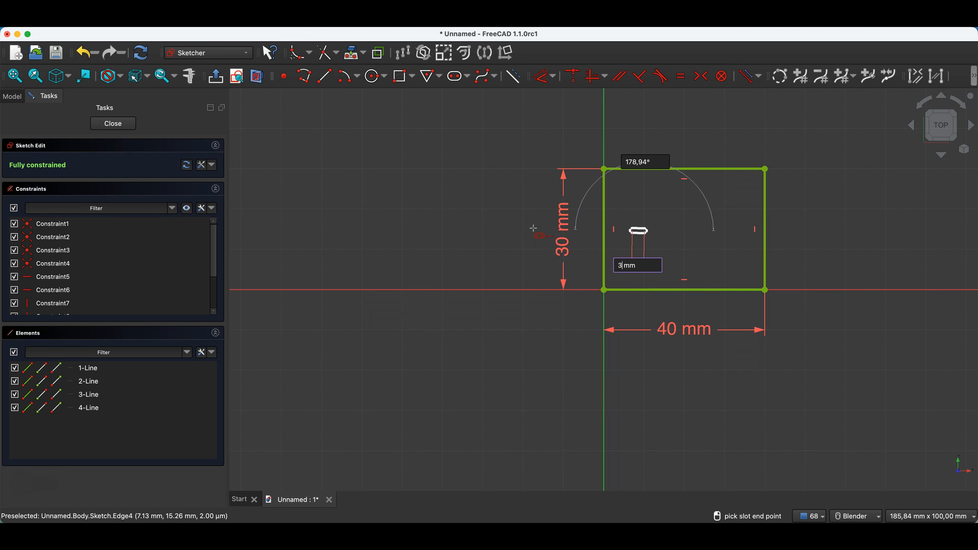
{"action": "left_click", "coordinate": [533, 228]}
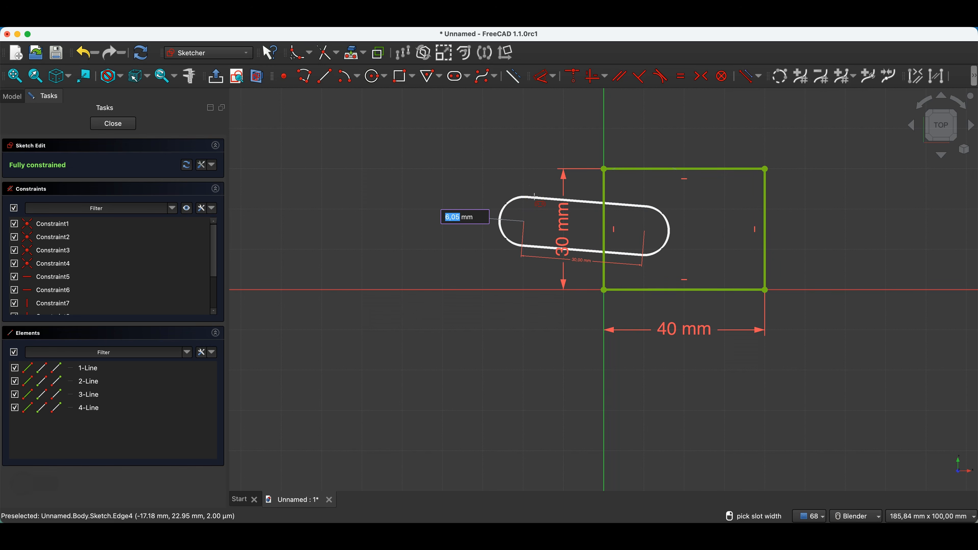
{"action": "type", "text": "5"}
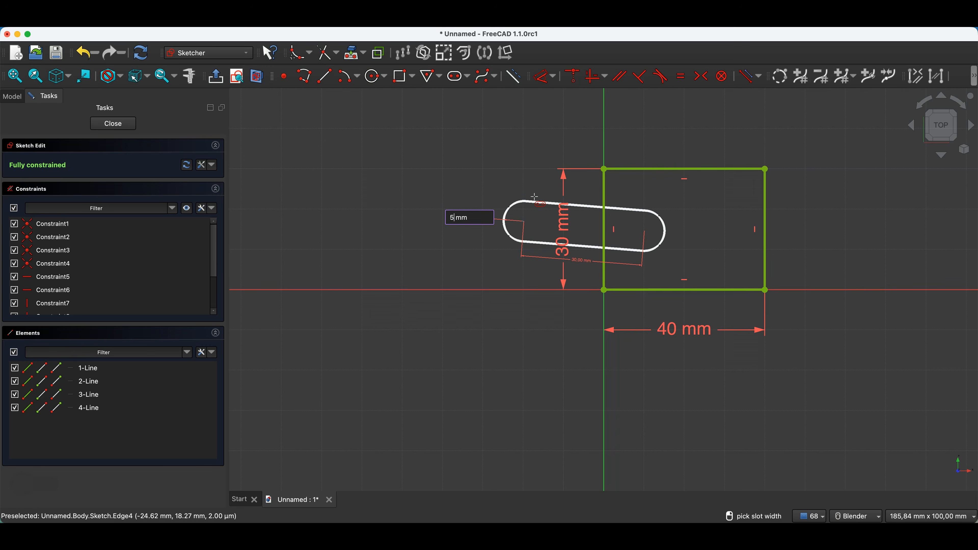
{"action": "key", "text": "Return"}
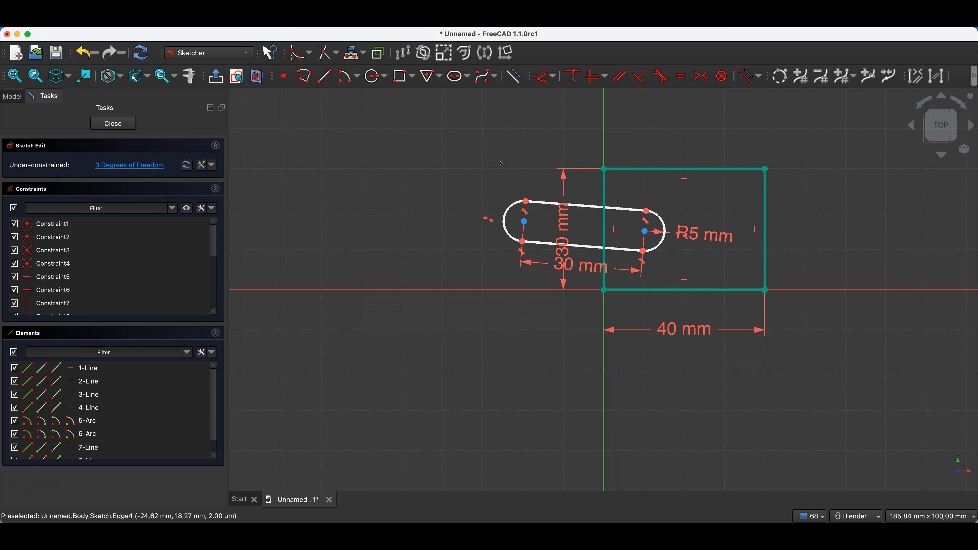
{"action": "key", "text": "Escape"}
Step: Constrain the slot's two arc centres symmetric about the vertical axis
{"action": "left_click", "coordinate": [524, 222]}
{"action": "left_click", "coordinate": [644, 229]}
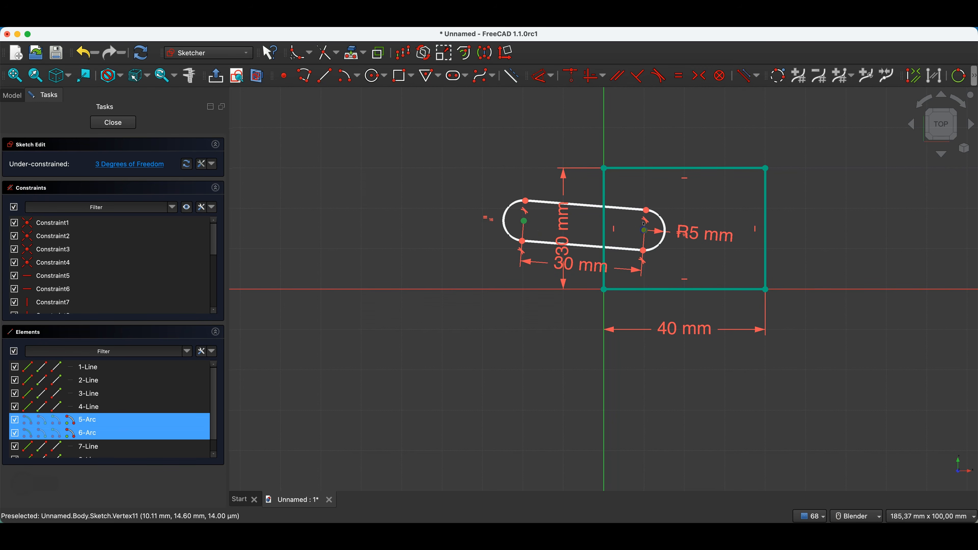
{"action": "left_click", "coordinate": [605, 137]}
{"action": "key", "text": "s"}
{"action": "key", "text": "s"}
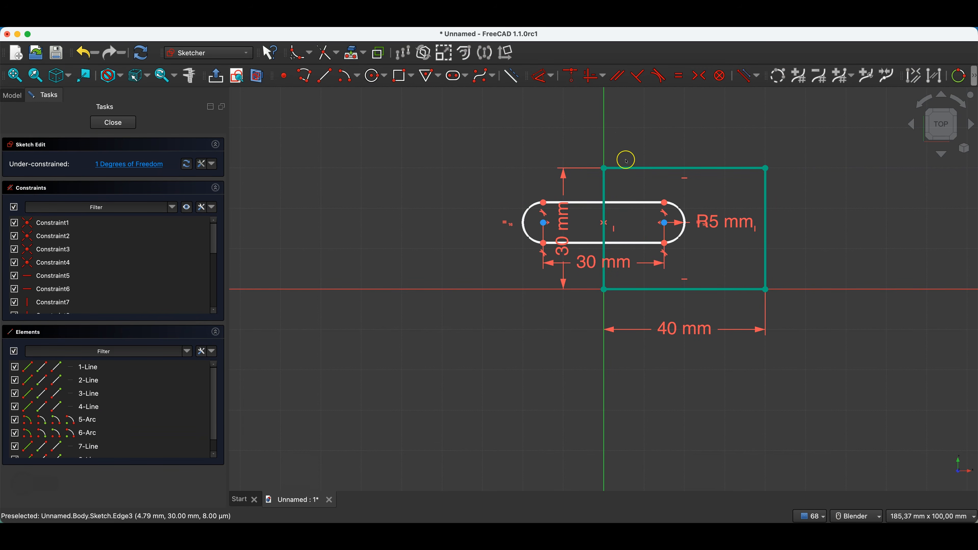
Step: Move the slot slightly downward along the vertical axis to test its remaining freedom
{"action": "left_click_drag", "start_coordinate": [630, 203], "coordinate": [632, 209]}
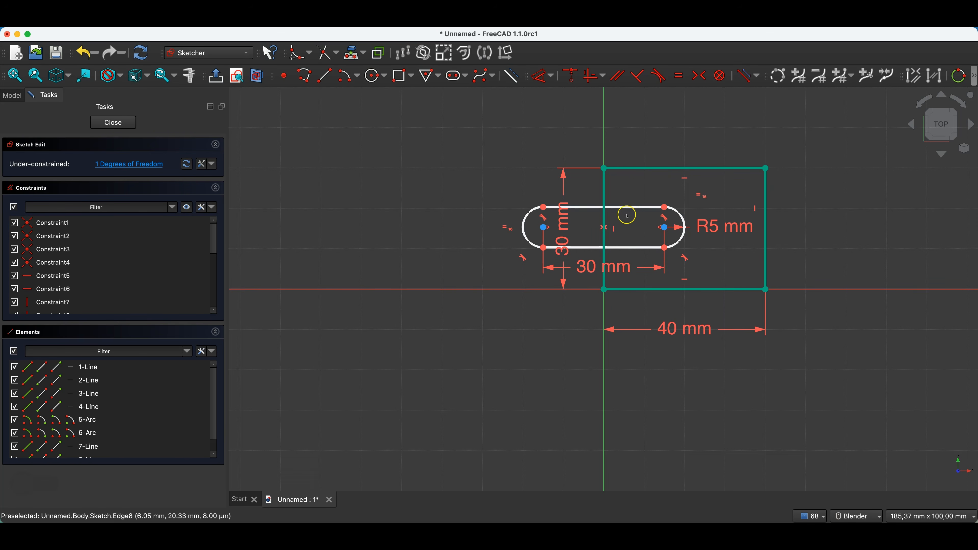
{"action": "left_click_drag", "start_coordinate": [633, 207], "coordinate": [630, 213]}
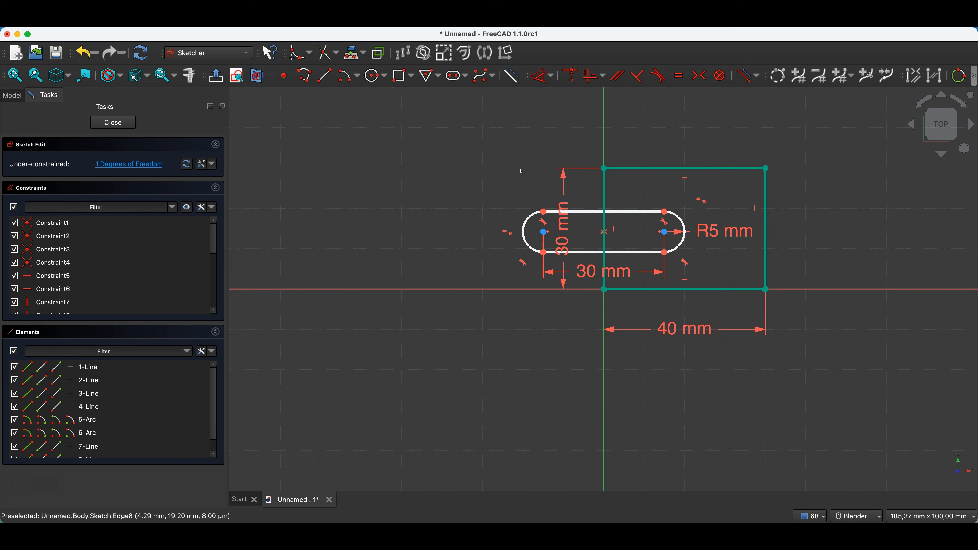
{"action": "left_click", "coordinate": [506, 159]}
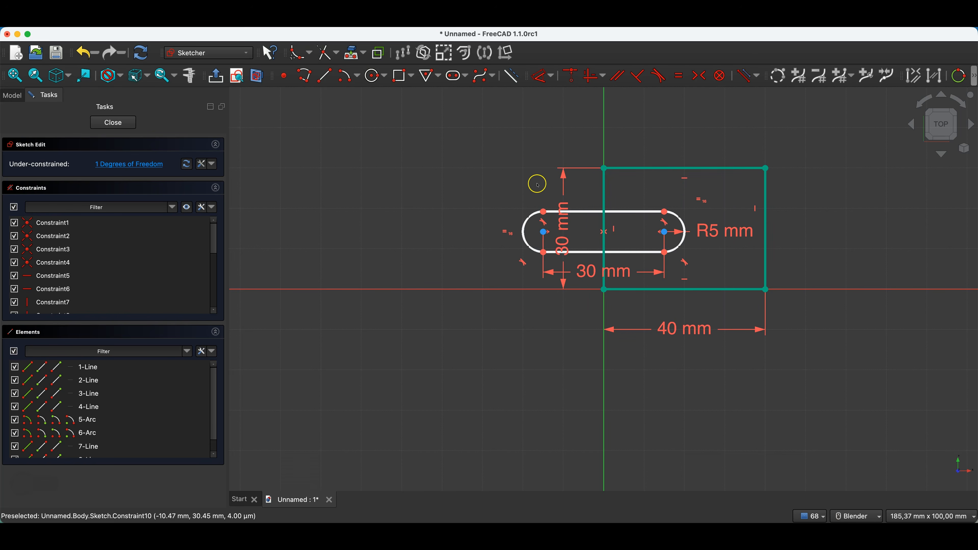
Step: Trim the slot portion outside the rectangle and the left edge segment between the slot lines, leaving an open U-shaped notch
{"action": "left_click", "coordinate": [323, 59]}
{"action": "left_click", "coordinate": [588, 216]}
{"action": "left_click", "coordinate": [530, 218]}
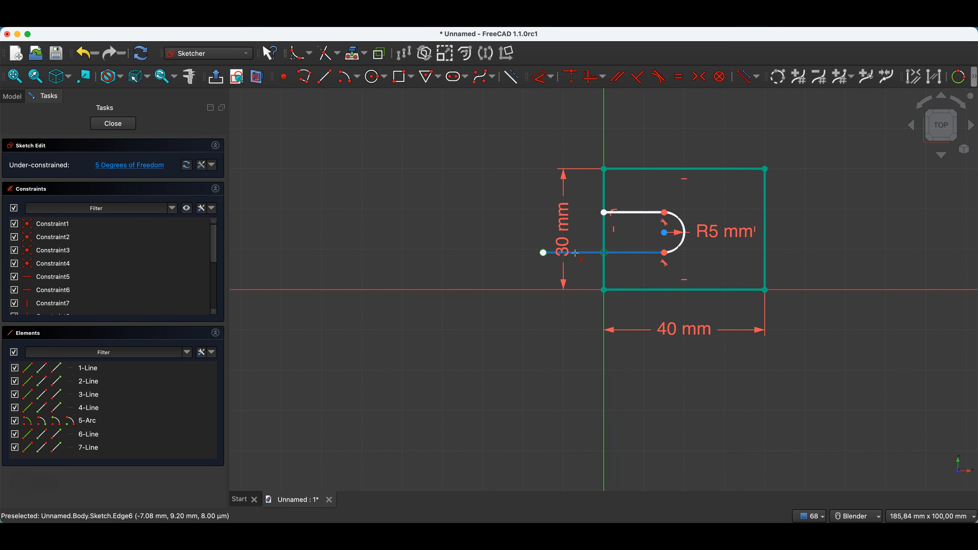
{"action": "left_click", "coordinate": [574, 256]}
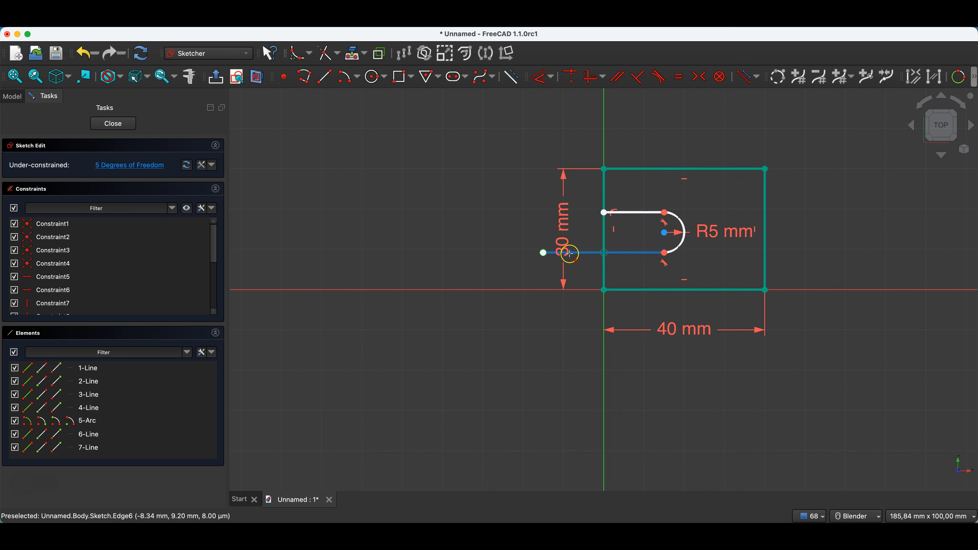
{"action": "left_click", "coordinate": [585, 253]}
{"action": "left_click", "coordinate": [602, 232]}
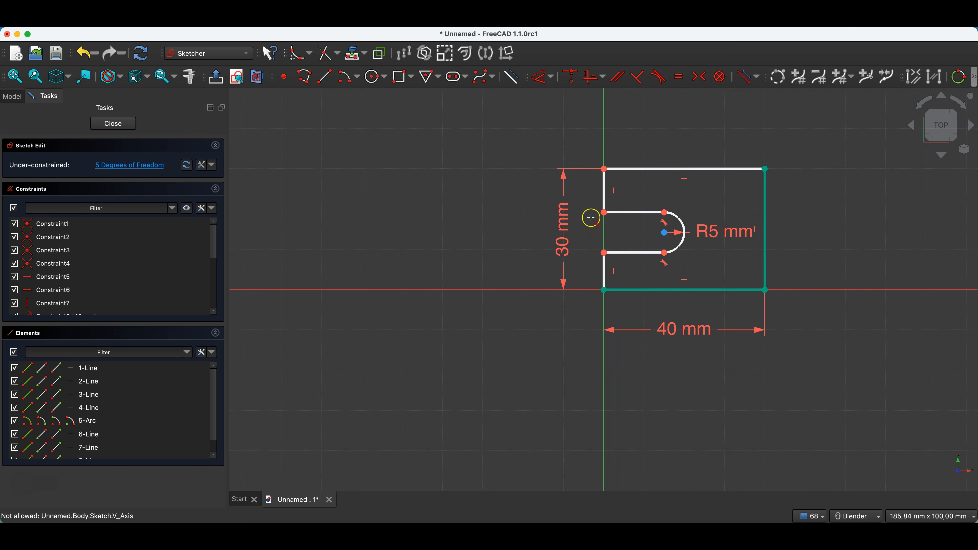
{"action": "key", "text": "Escape"}
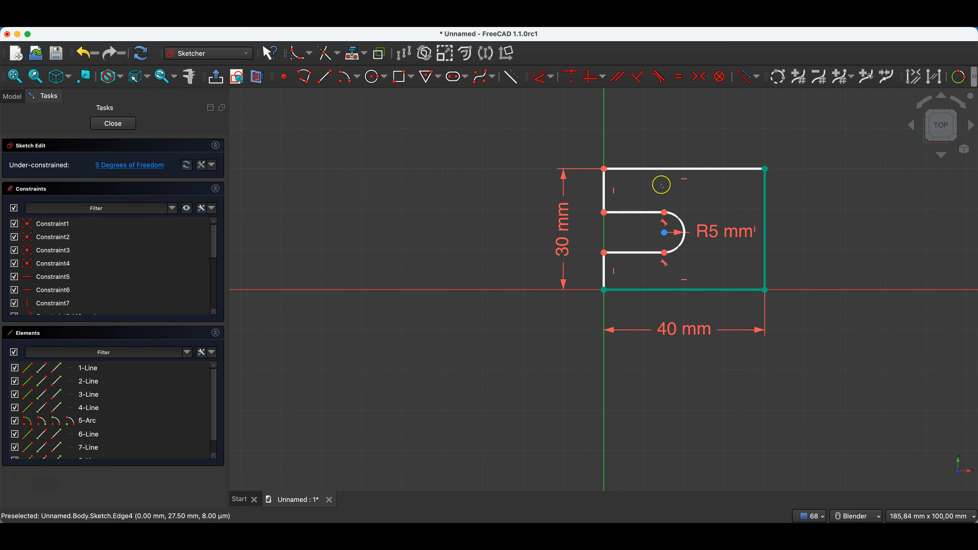
Step: Test the notch's upper arc endpoint for movement, and constrain the left edge segments above and below the notch to equal length
{"action": "mouse_move", "coordinate": [665, 213]}
{"action": "left_mouse_down"}
{"action": "mouse_move", "coordinate": [663, 222]}
{"action": "mouse_move", "coordinate": [663, 204]}
{"action": "mouse_move", "coordinate": [643, 204]}
{"action": "mouse_move", "coordinate": [661, 208]}
{"action": "left_mouse_up"}
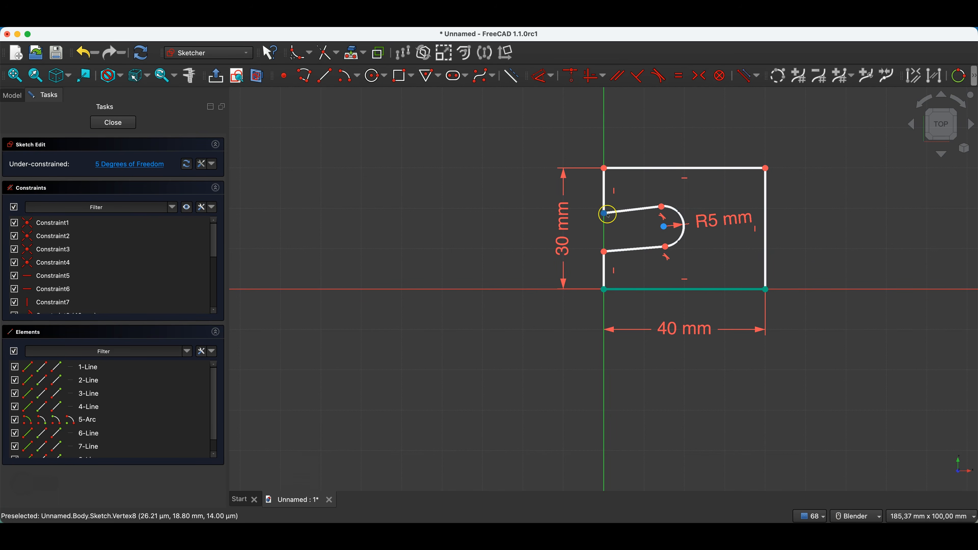
{"action": "left_click_drag", "start_coordinate": [661, 208], "coordinate": [662, 212]}
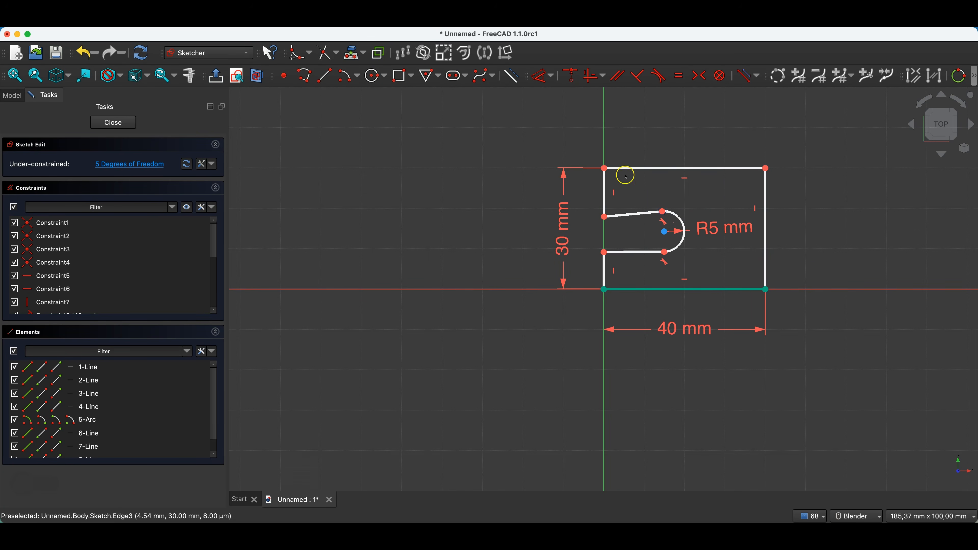
{"action": "left_click", "coordinate": [604, 193]}
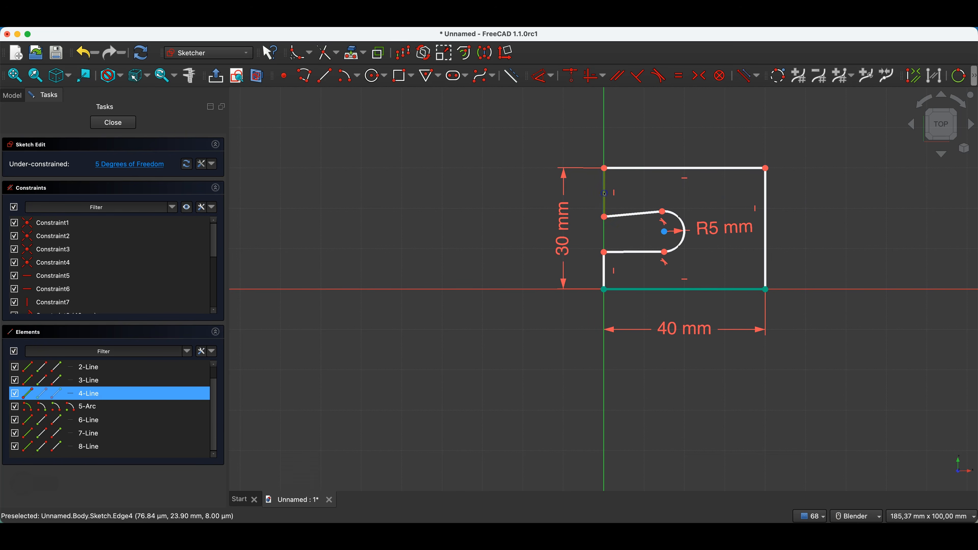
{"action": "left_click", "coordinate": [603, 270]}
{"action": "key", "text": "e"}
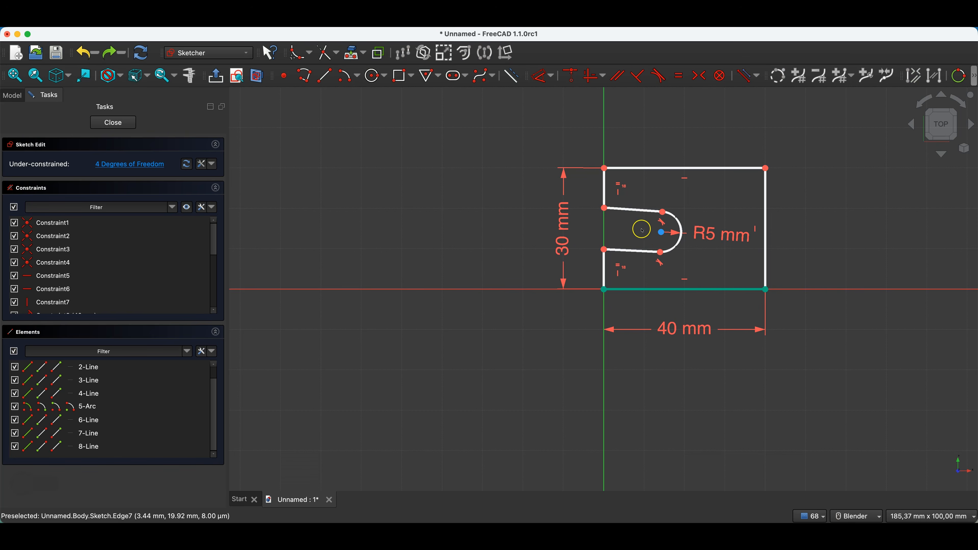
Step: Constrain the upper and lower straight lines of the notch to be horizontal
{"action": "left_click", "coordinate": [638, 211]}
{"action": "left_click", "coordinate": [638, 255]}
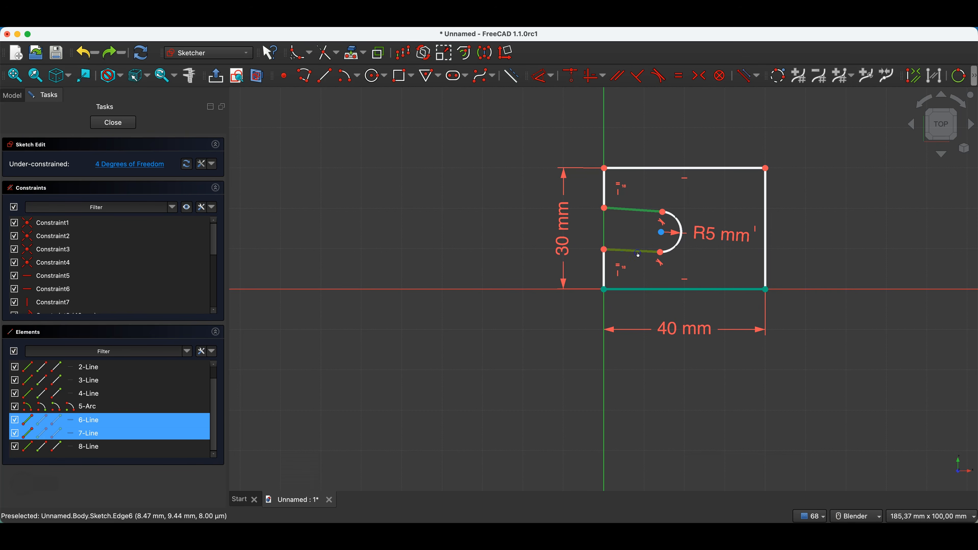
{"action": "key", "text": "h"}
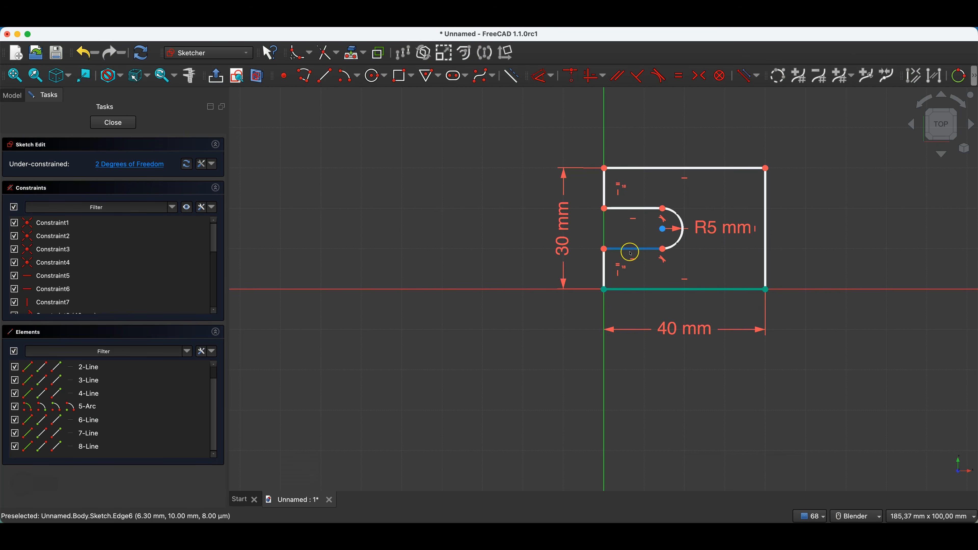
Step: Dimension the notch arc's centre at a horizontal distance of 15 mm from the origin
{"action": "left_click_drag", "start_coordinate": [655, 232], "coordinate": [686, 230]}
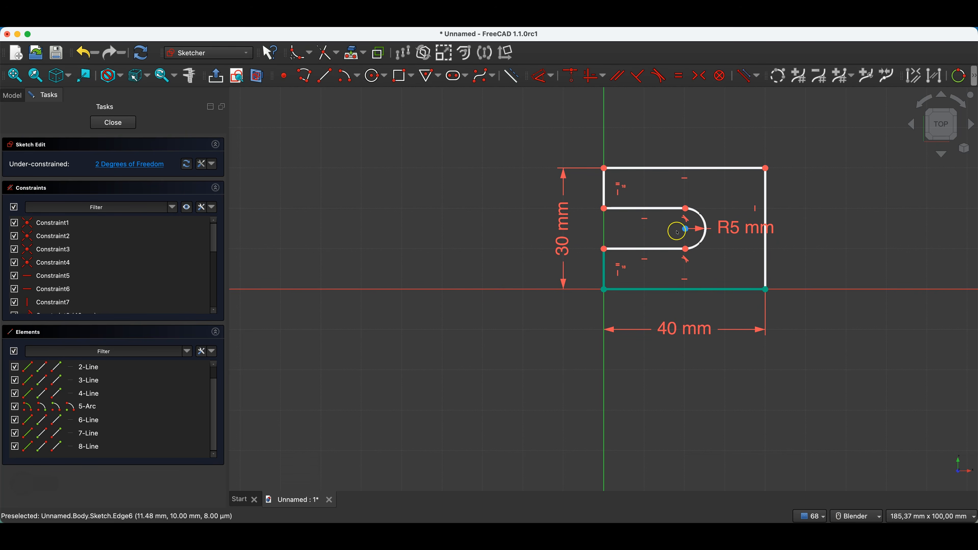
{"action": "key", "text": "d"}
{"action": "left_click", "coordinate": [685, 229]}
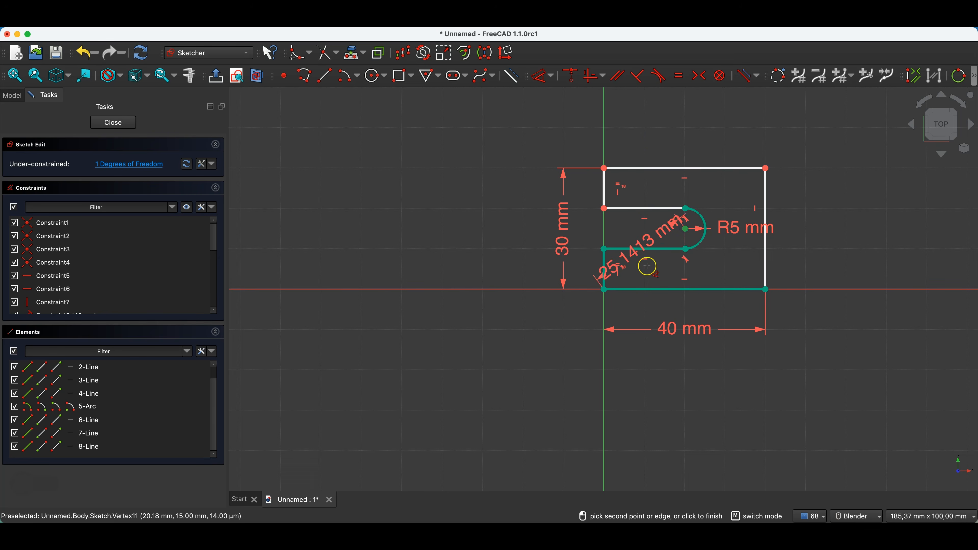
{"action": "left_click", "coordinate": [647, 361]}
{"action": "type", "text": "15"}
{"action": "key", "text": "Return"}
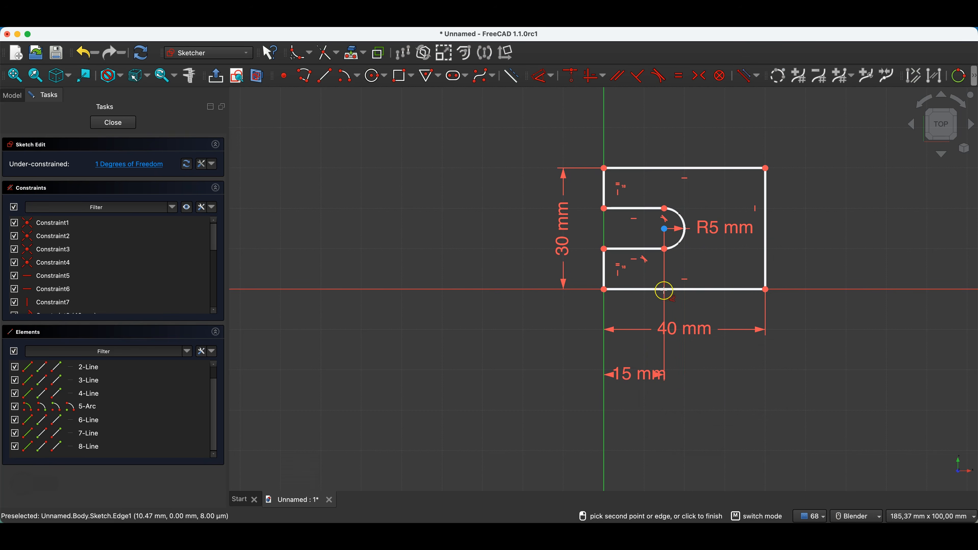
{"action": "right_click", "coordinate": [638, 185]}
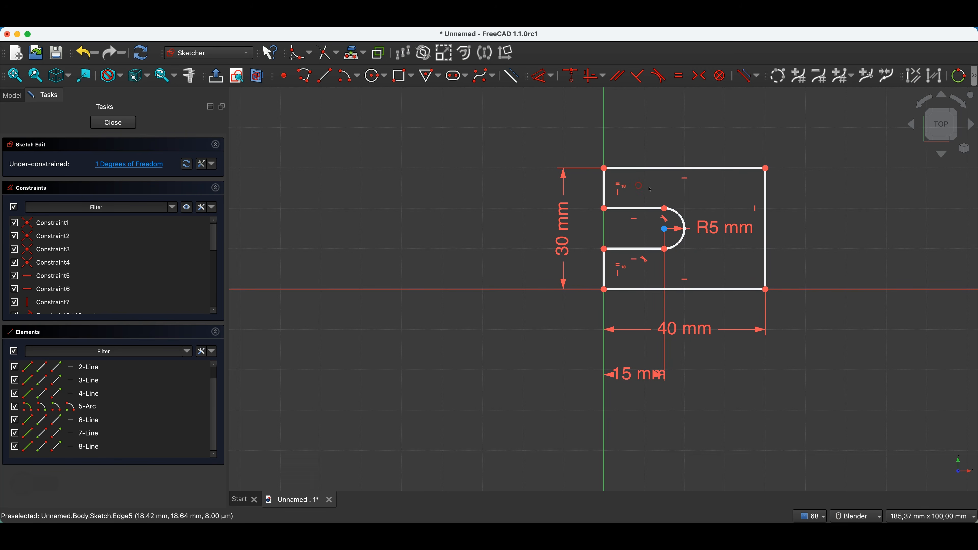
Step: Test the rectangle's upper corners for movement, constrain the upper-left corner onto the vertical axis, and close the sketch
{"action": "left_click_drag", "start_coordinate": [766, 169], "coordinate": [787, 155]}
{"action": "left_click_drag", "start_coordinate": [605, 169], "coordinate": [620, 187]}
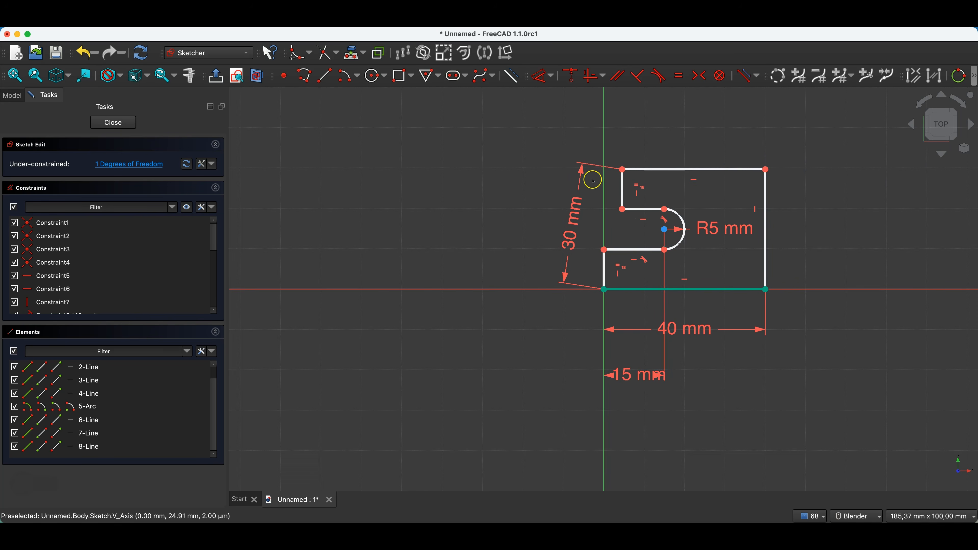
{"action": "left_click", "coordinate": [623, 170]}
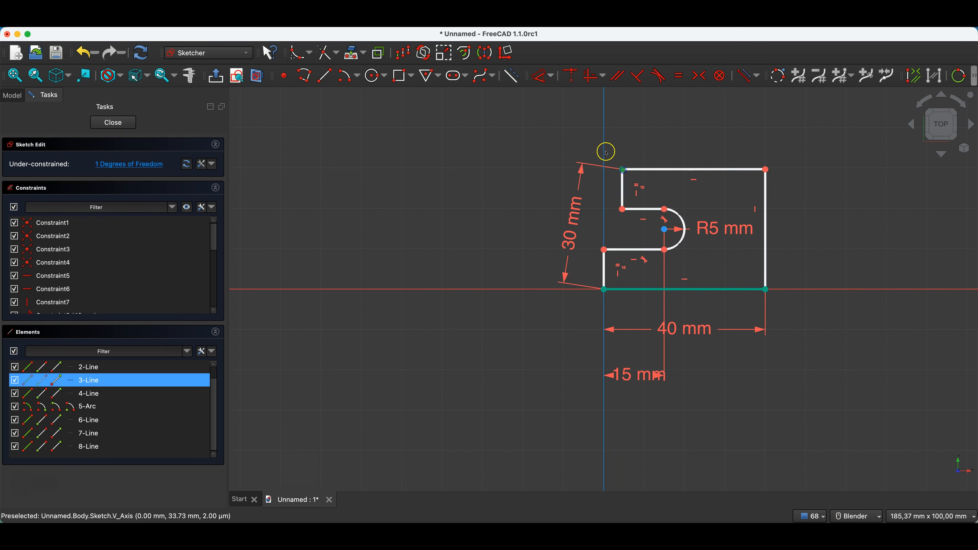
{"action": "left_click", "coordinate": [568, 84]}
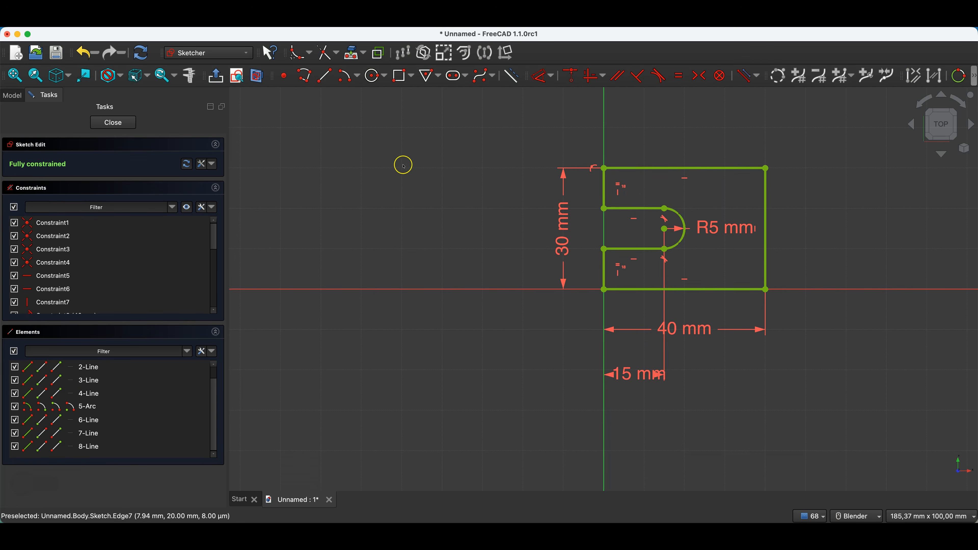
{"action": "left_click", "coordinate": [113, 122]}
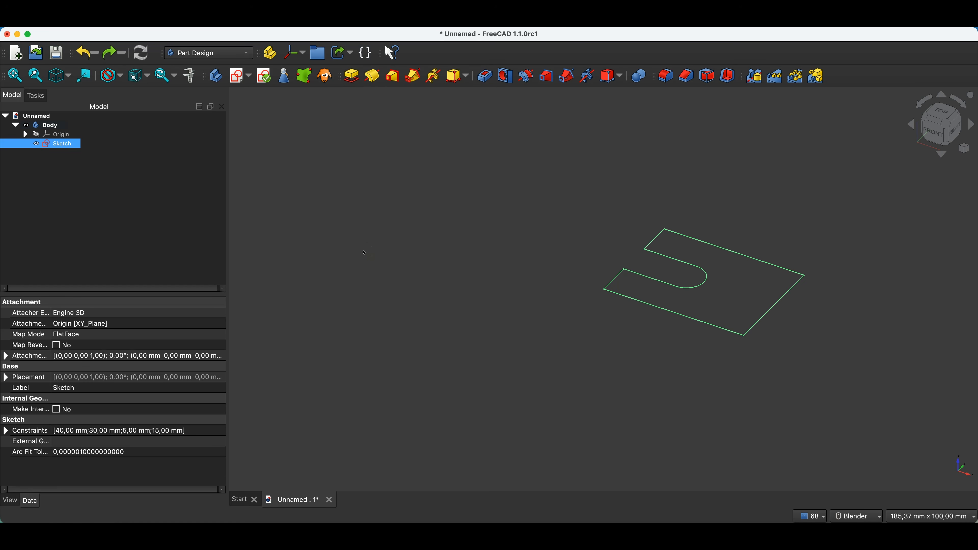
Step: Pad the notched profile one-sided to a length of 5 mm
{"action": "left_click", "coordinate": [352, 77]}
{"action": "type", "text": "5"}
{"action": "left_click", "coordinate": [96, 204]}
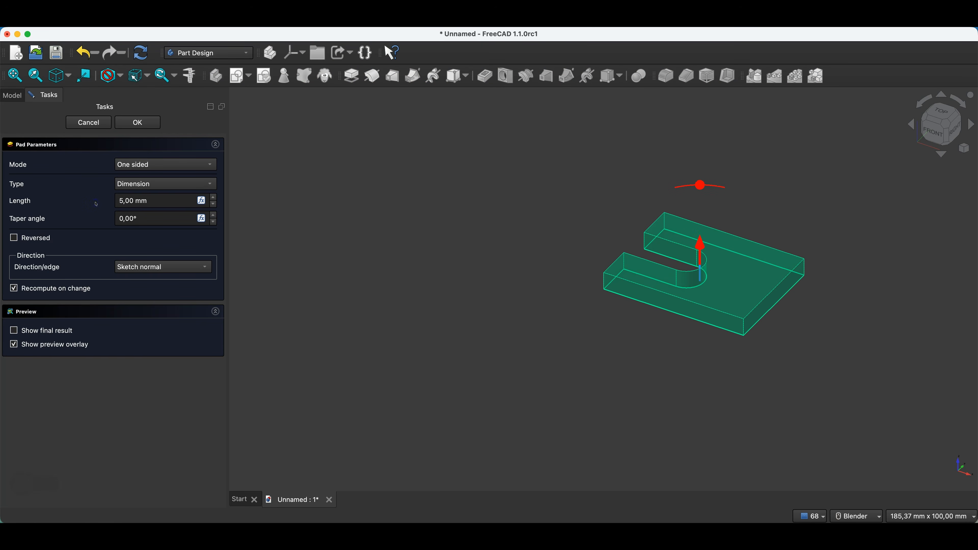
{"action": "left_click", "coordinate": [138, 123]}
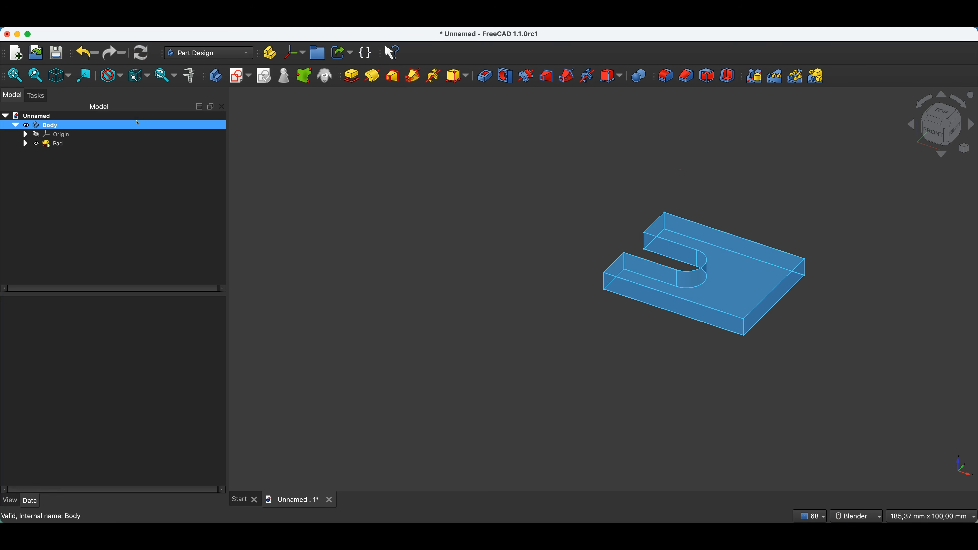
{"action": "left_click", "coordinate": [379, 295]}
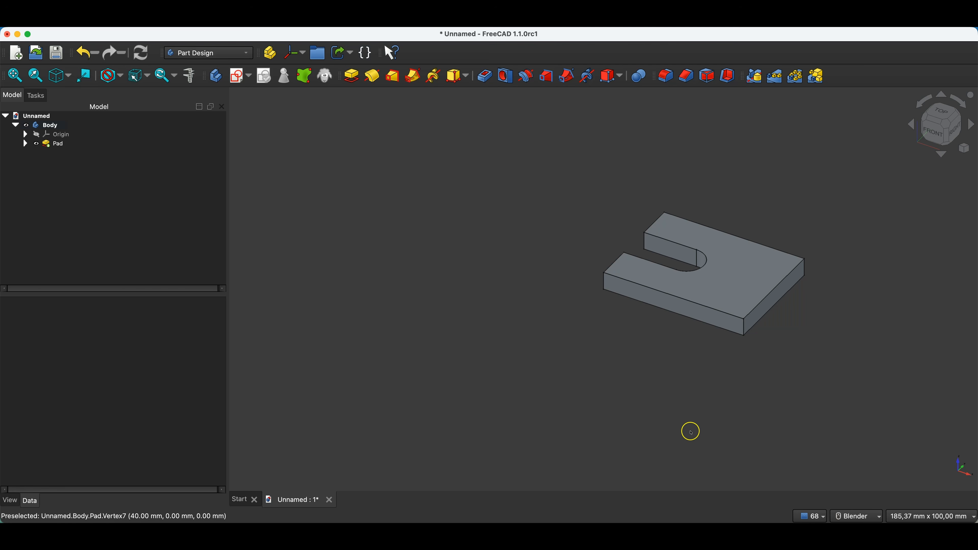
Step: Create a new sketch on the plate's flat end face opposite the notch opening
{"action": "left_click", "coordinate": [771, 305]}
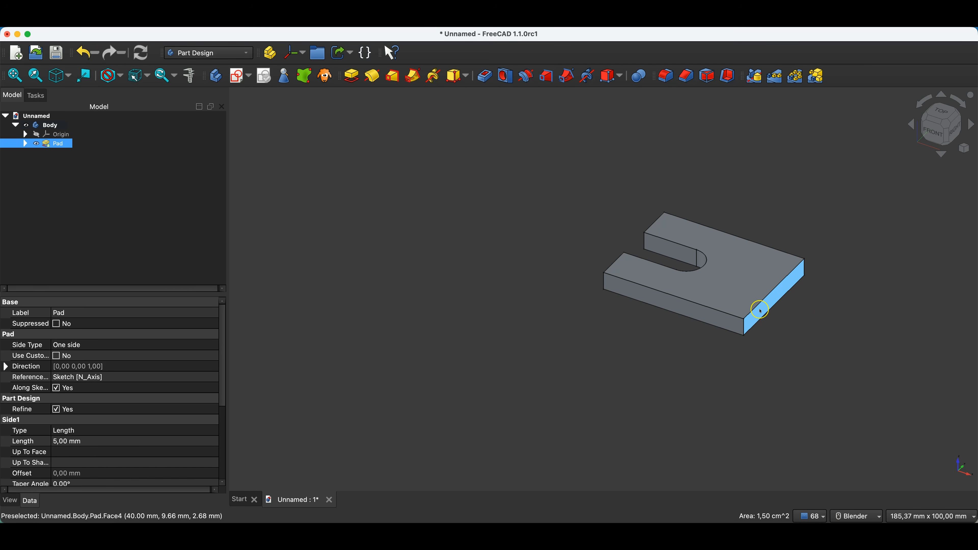
{"action": "left_click", "coordinate": [746, 306]}
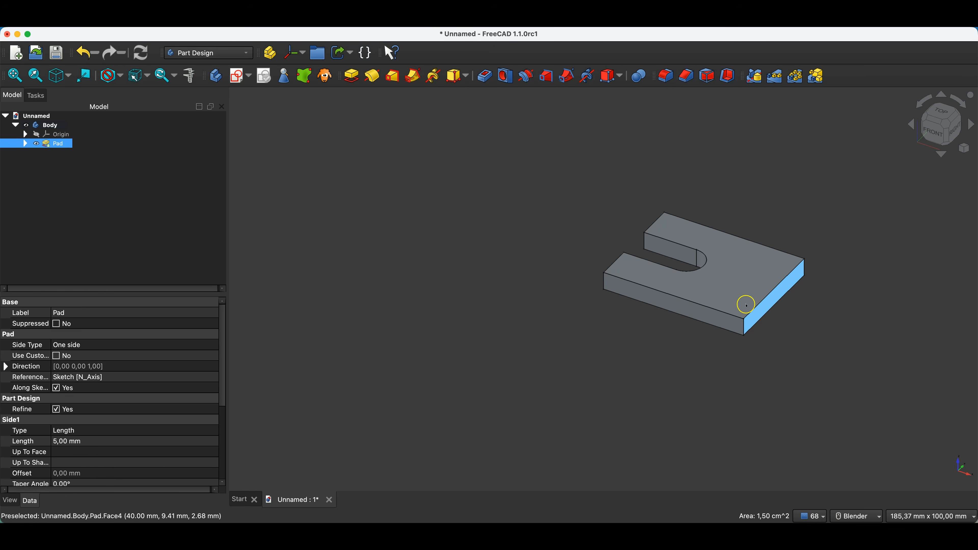
{"action": "left_click", "coordinate": [238, 76]}
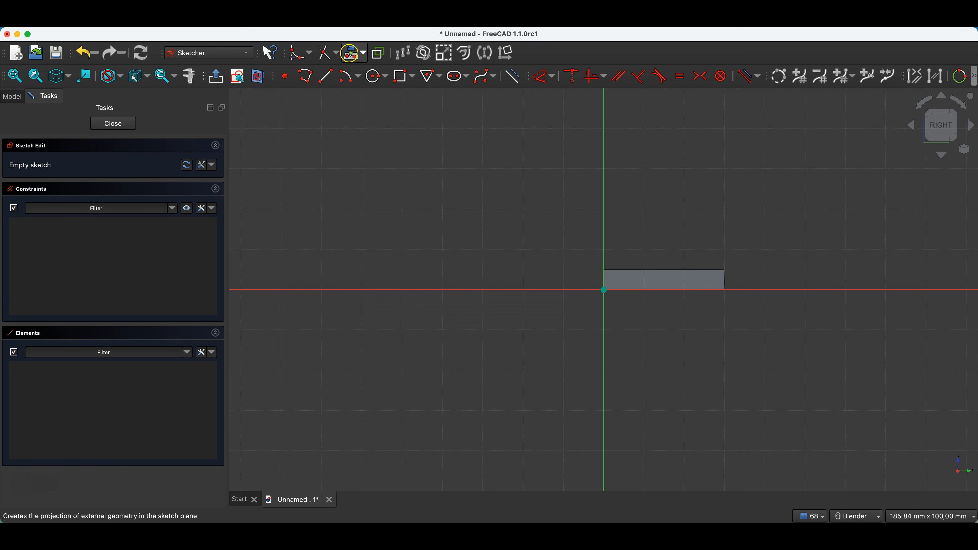
Step: Project the plate's upper edge into the sketch as external geometry
{"action": "left_click", "coordinate": [351, 54]}
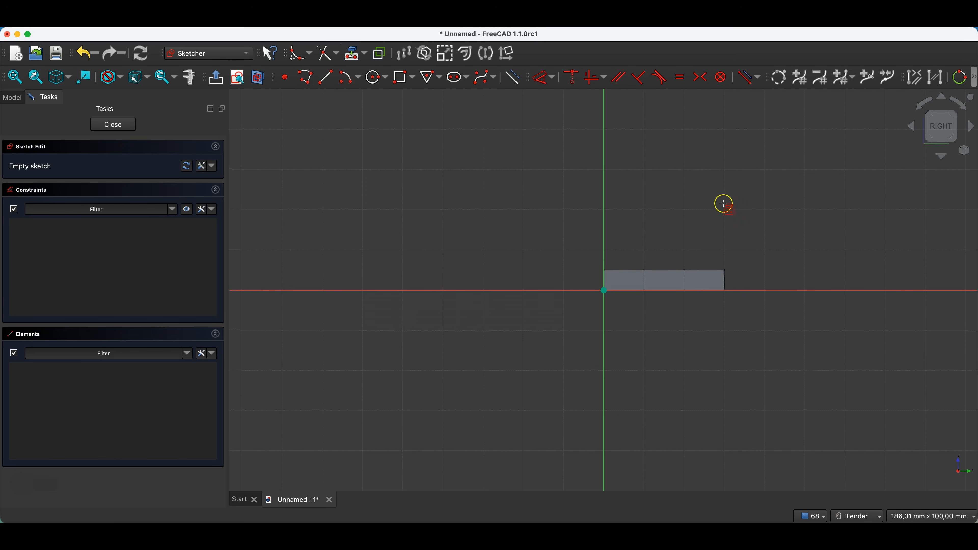
{"action": "left_click", "coordinate": [670, 271]}
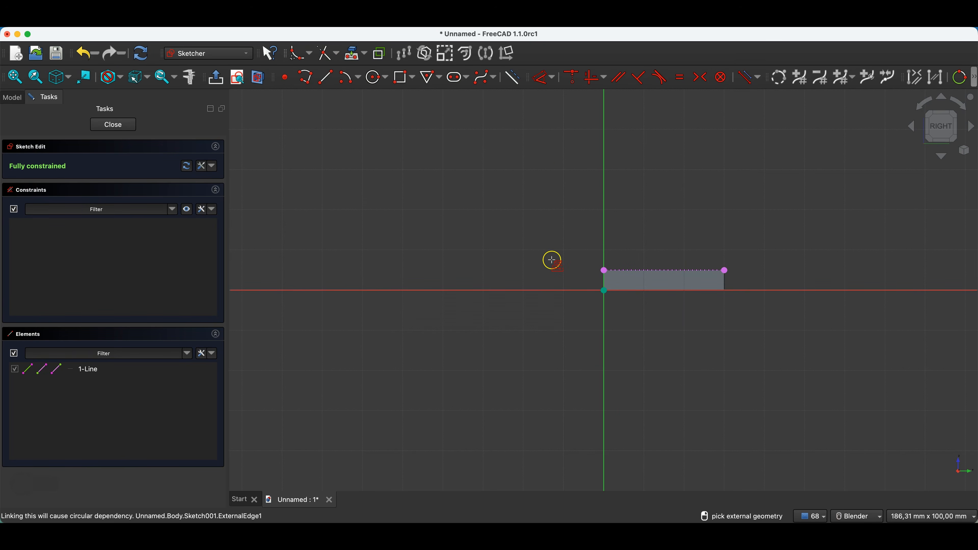
{"action": "right_click", "coordinate": [551, 228]}
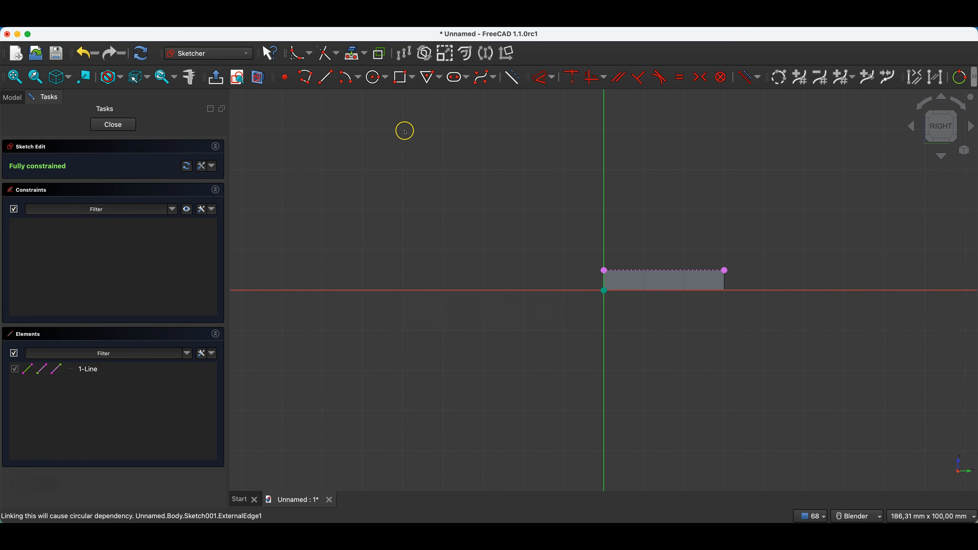
Step: Draw a 10 mm diameter circle centred above the plate and a concentric outer circle about 27 mm in diameter
{"action": "left_click", "coordinate": [374, 78]}
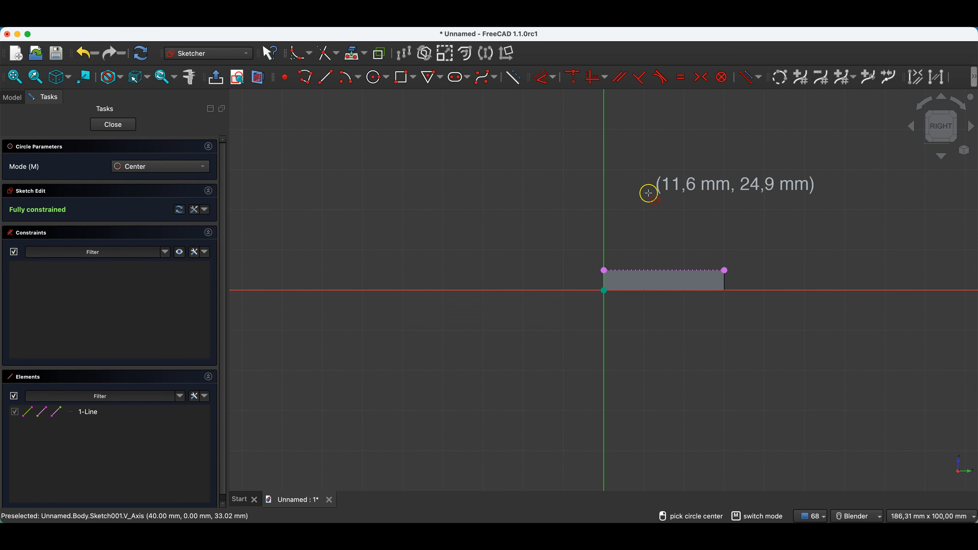
{"action": "left_click", "coordinate": [662, 169]}
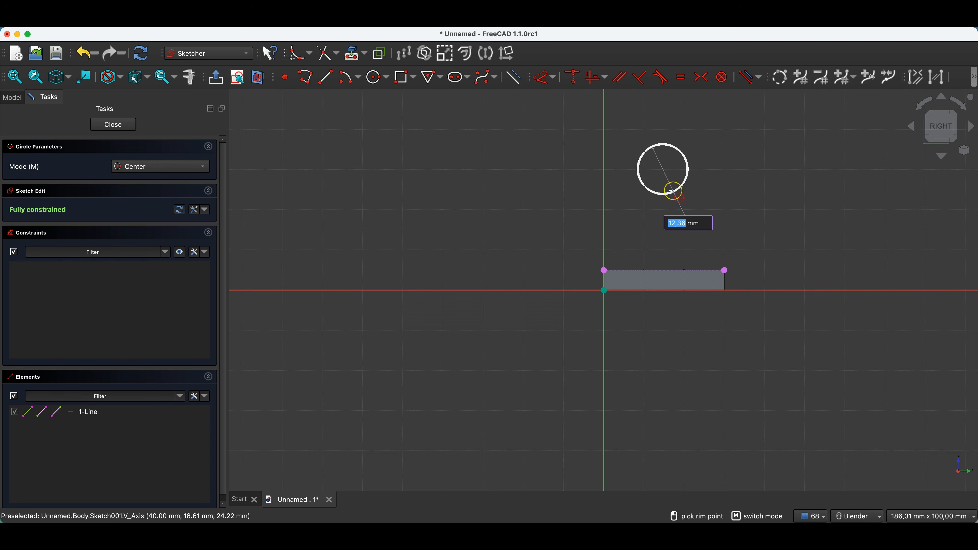
{"action": "type", "text": "10"}
{"action": "key", "text": "Return"}
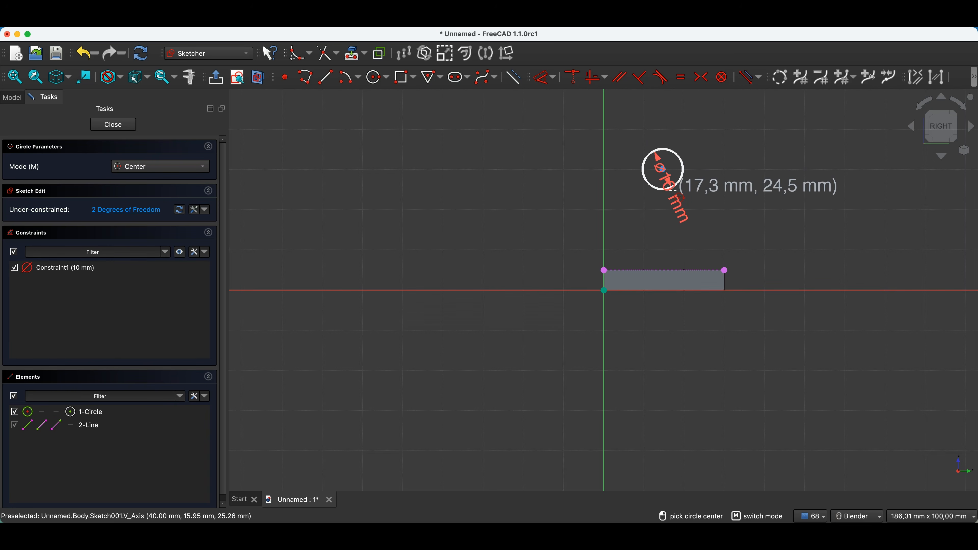
{"action": "left_click", "coordinate": [662, 168]}
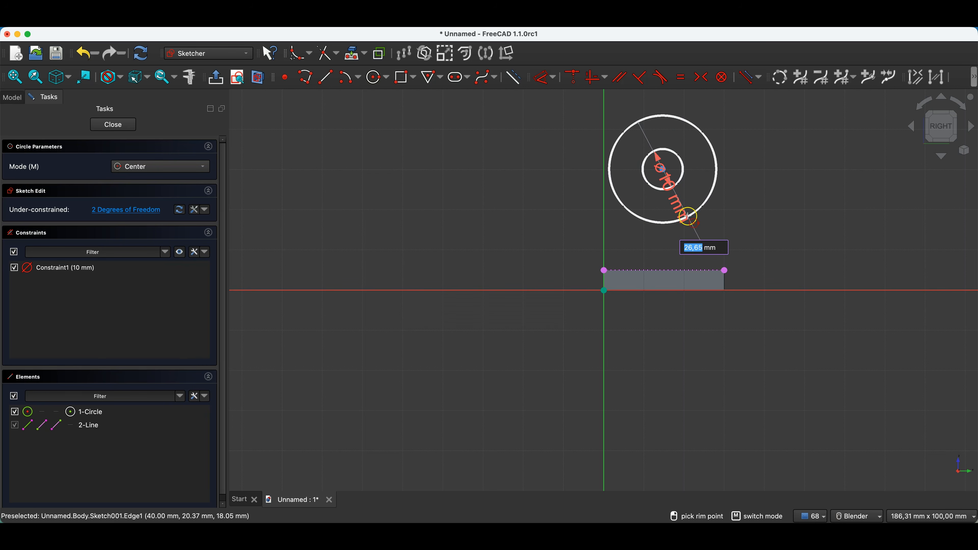
{"action": "left_click", "coordinate": [687, 217]}
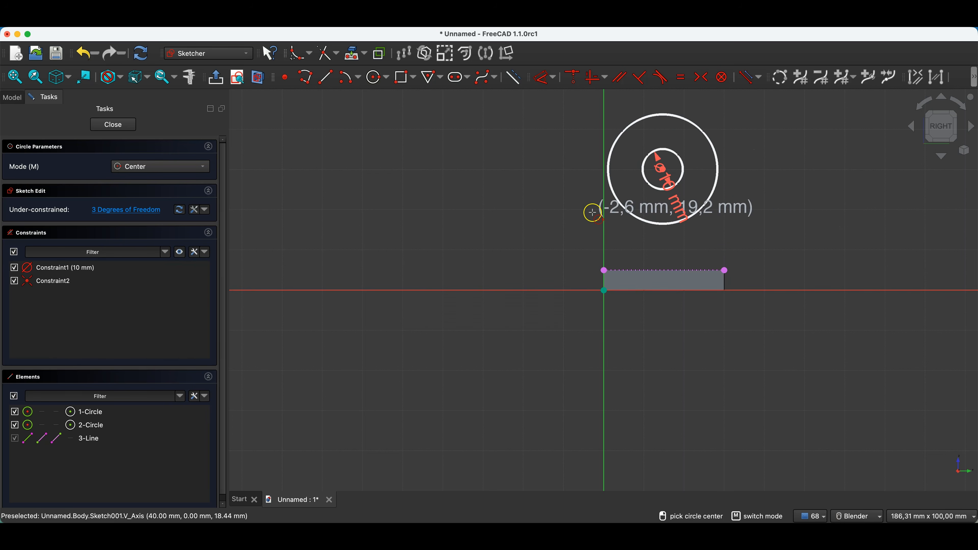
{"action": "key", "text": "Escape"}
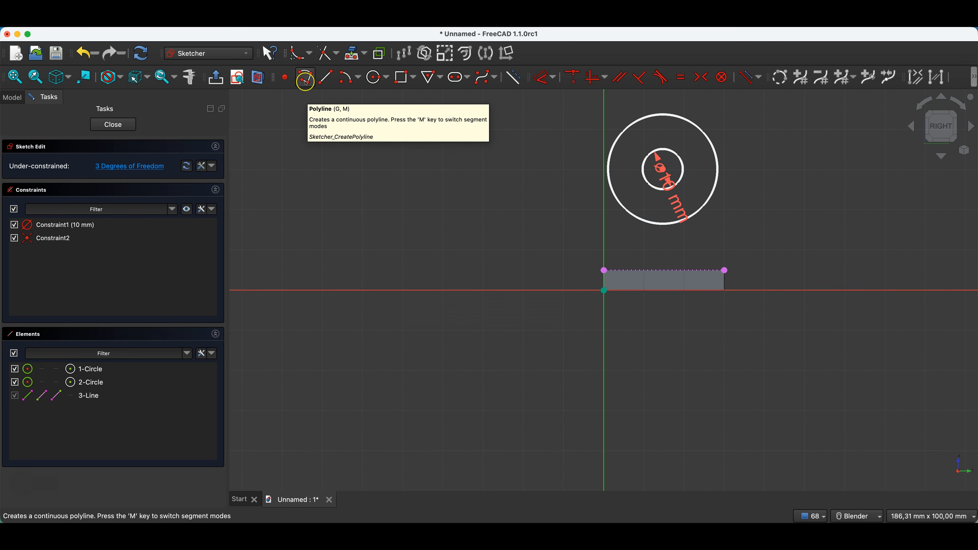
Step: With the Line tool, draw one separate slanted line and a connected three-segment zigzag in the empty area beside the circles
{"action": "left_click", "coordinate": [325, 77]}
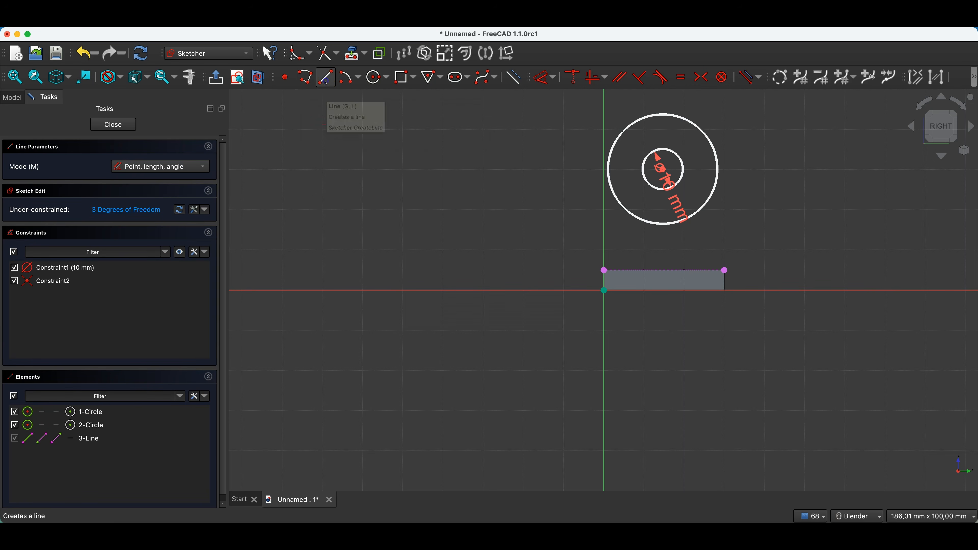
{"action": "left_click", "coordinate": [317, 195]}
{"action": "left_click", "coordinate": [481, 158]}
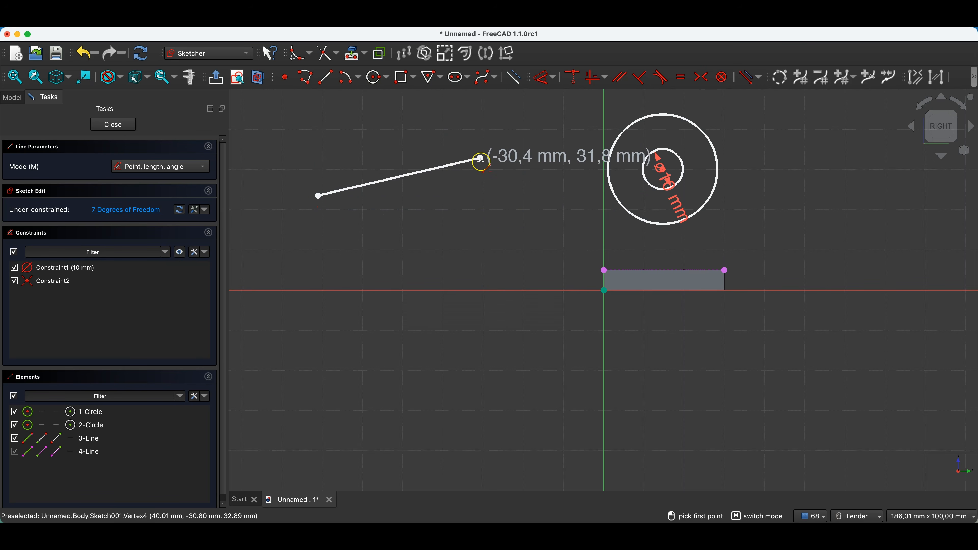
{"action": "left_click", "coordinate": [433, 207]}
{"action": "left_click", "coordinate": [501, 245]}
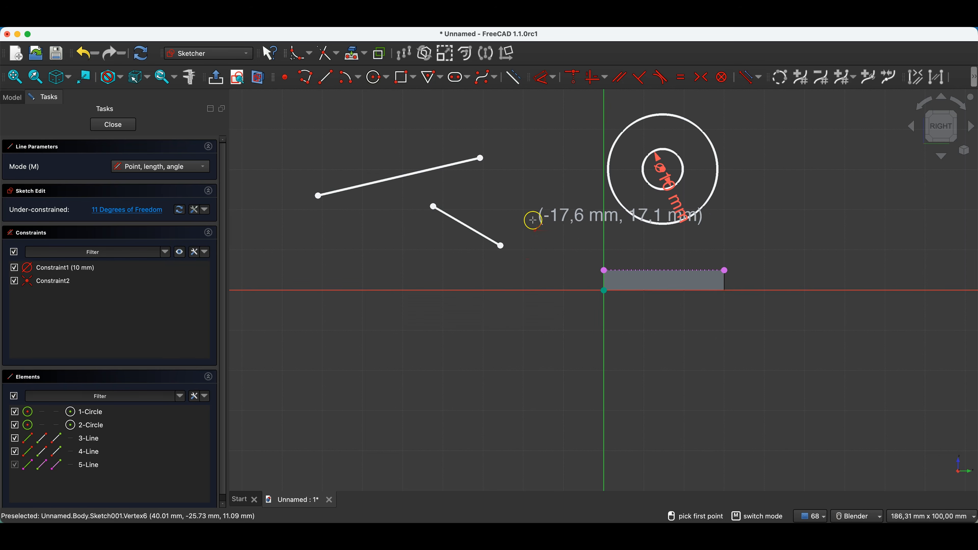
{"action": "left_click", "coordinate": [500, 246]}
{"action": "left_click", "coordinate": [534, 180]}
{"action": "left_click", "coordinate": [534, 180]}
{"action": "left_click", "coordinate": [591, 224]}
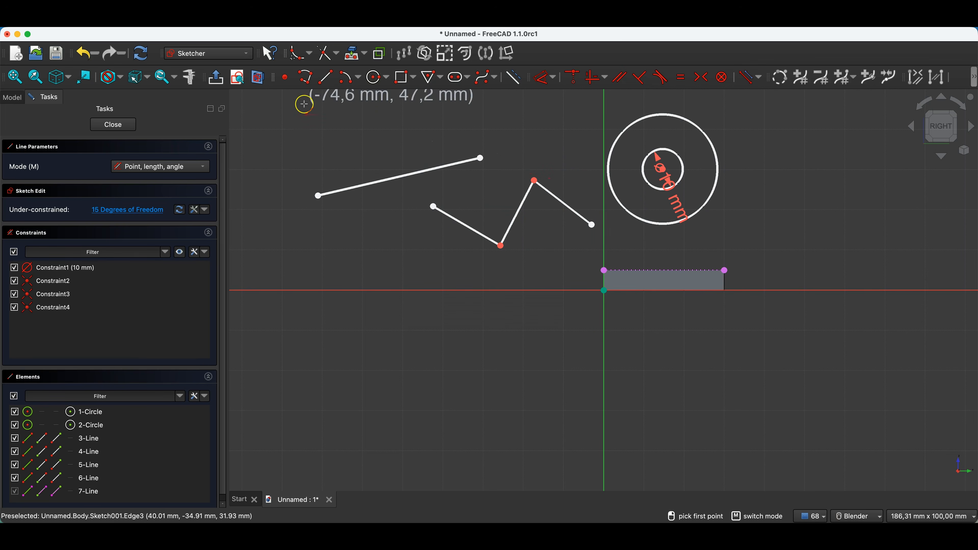
Step: Draw a continuous three-segment polyline below the practice lines, ending with a vertical segment, and finish the command
{"action": "left_click", "coordinate": [305, 77]}
{"action": "left_click", "coordinate": [259, 255]}
{"action": "left_click", "coordinate": [376, 235]}
{"action": "left_click", "coordinate": [454, 285]}
{"action": "left_click", "coordinate": [454, 365]}
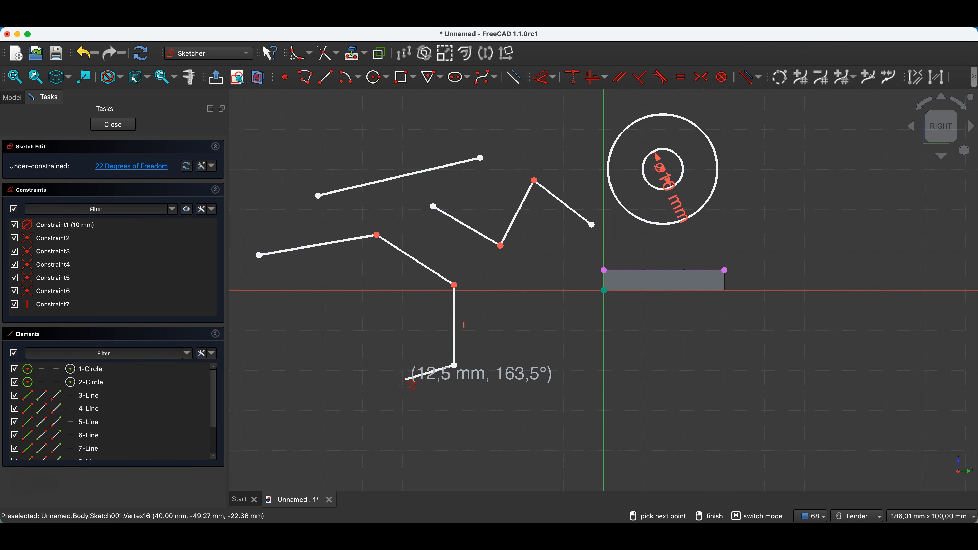
{"action": "right_click", "coordinate": [391, 354]}
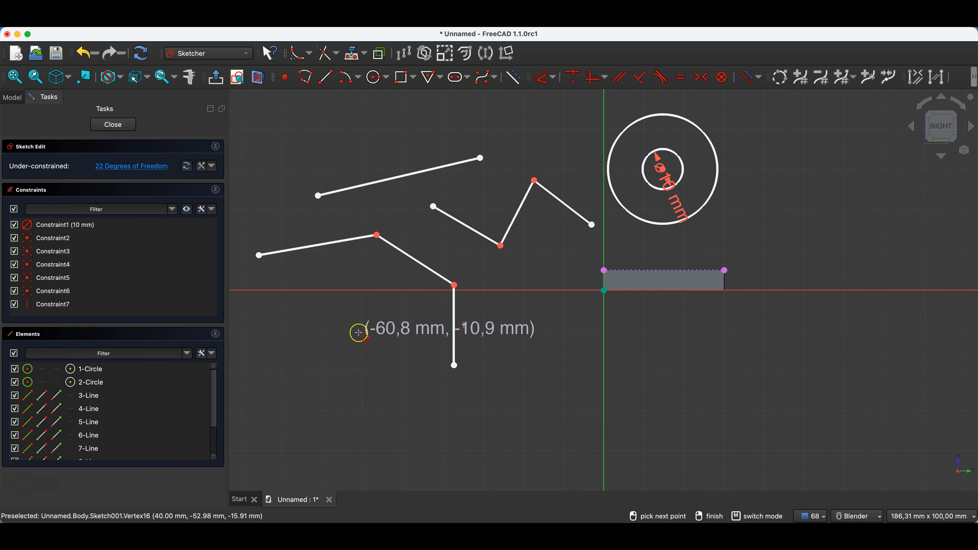
{"action": "key", "text": "Escape"}
Step: Delete all the practice lines beside the circles
{"action": "mouse_move", "coordinate": [233, 105]}
{"action": "left_mouse_down"}
{"action": "mouse_move", "coordinate": [511, 264]}
{"action": "mouse_move", "coordinate": [596, 392]}
{"action": "left_mouse_up"}
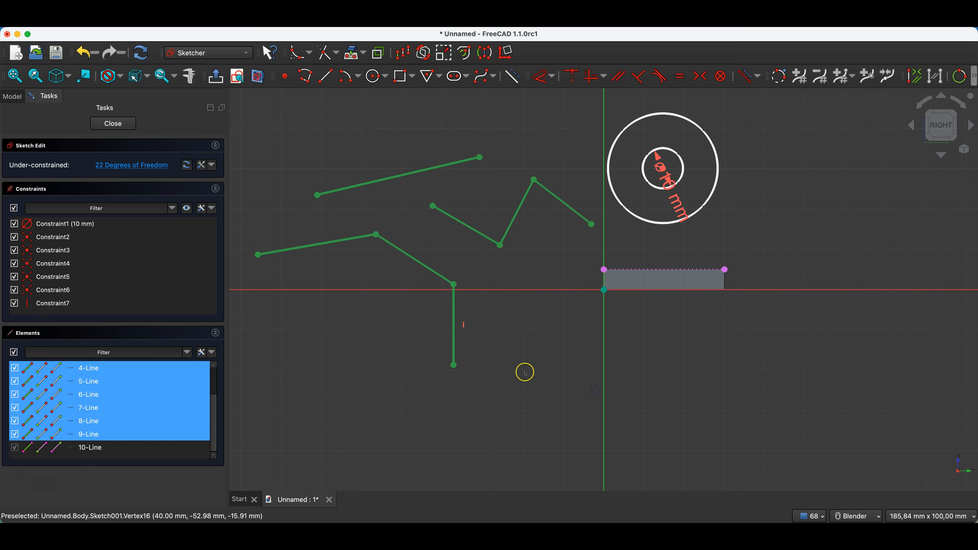
{"action": "key", "text": "Delete"}
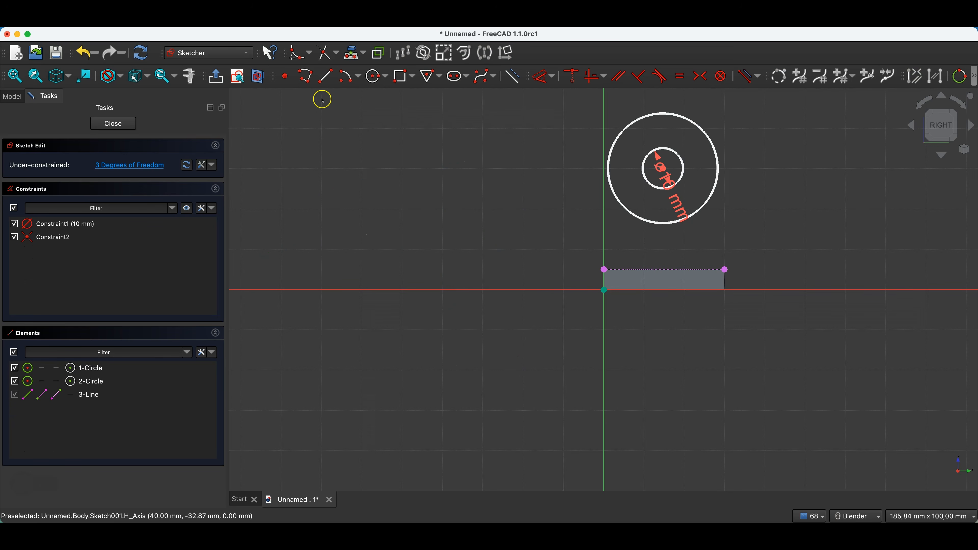
Step: Draw an open U-shaped polyline along the projected edge, starting on the vertical axis, with vertical sides about 17 to 18 mm high
{"action": "left_click", "coordinate": [305, 76]}
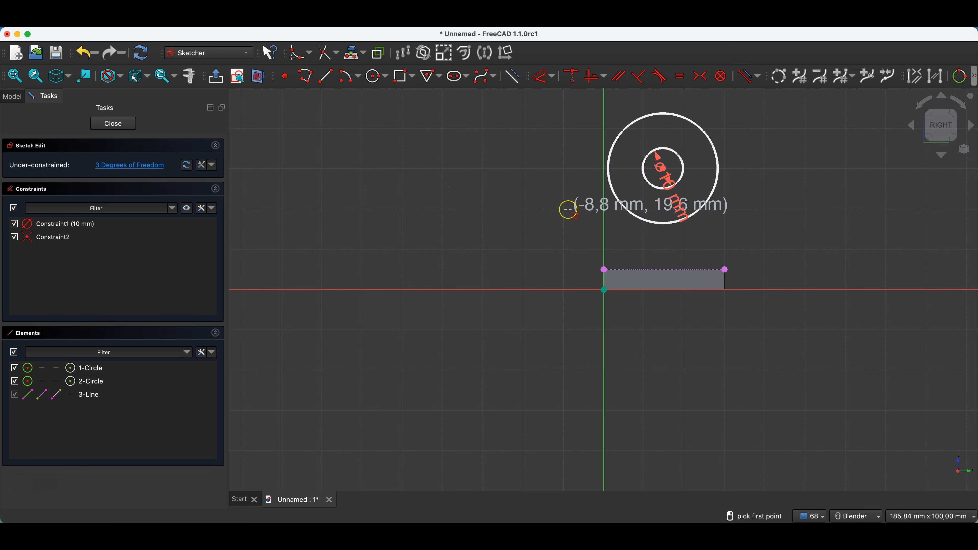
{"action": "left_click", "coordinate": [603, 198]}
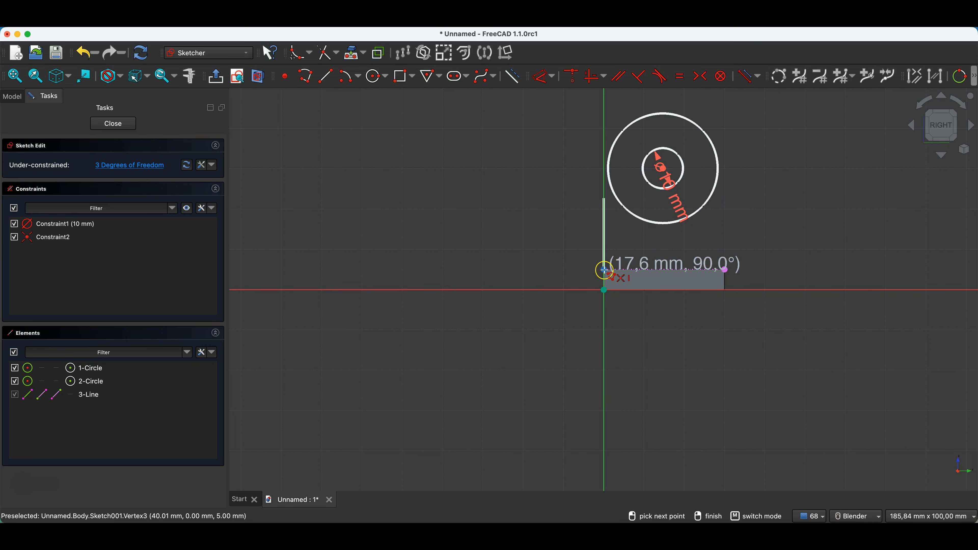
{"action": "left_click", "coordinate": [603, 270]}
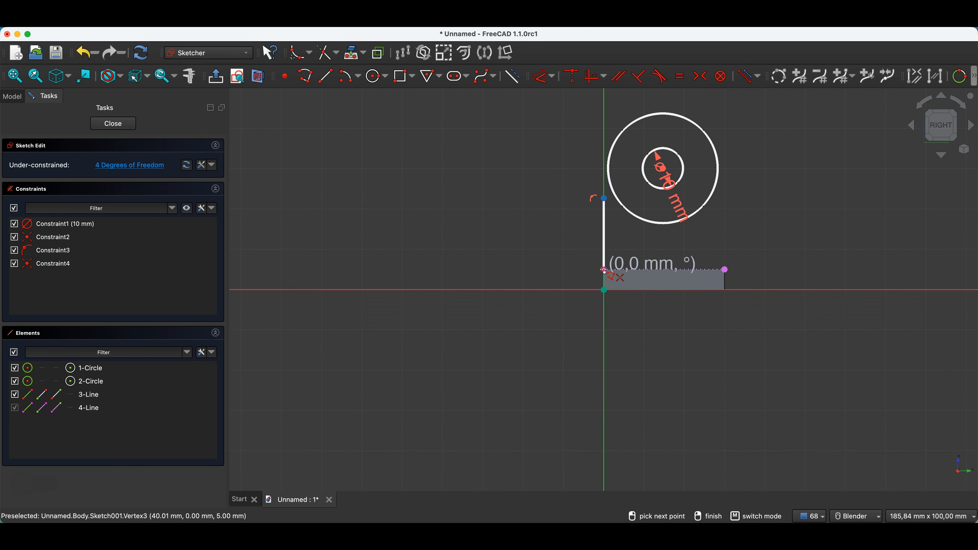
{"action": "left_click", "coordinate": [724, 269]}
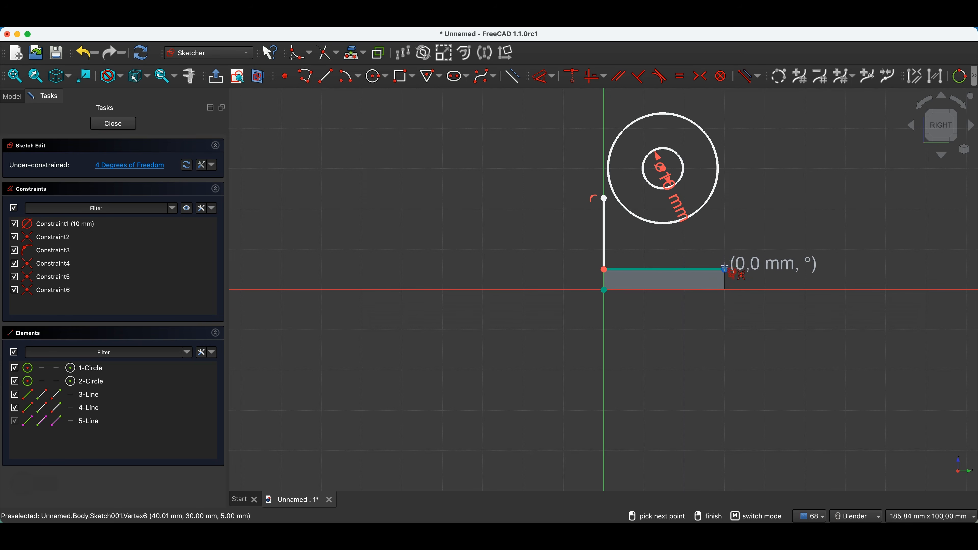
{"action": "left_click", "coordinate": [725, 200]}
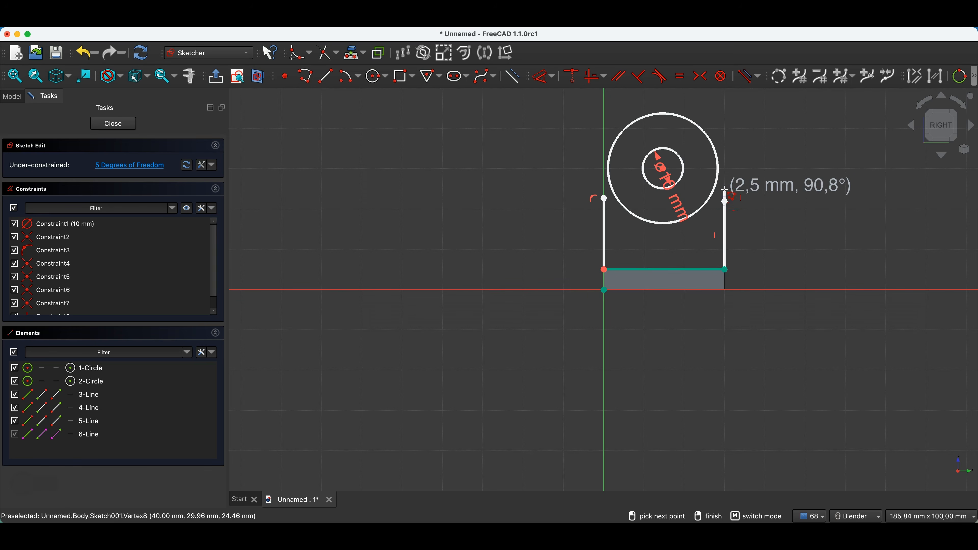
{"action": "right_click", "coordinate": [708, 222]}
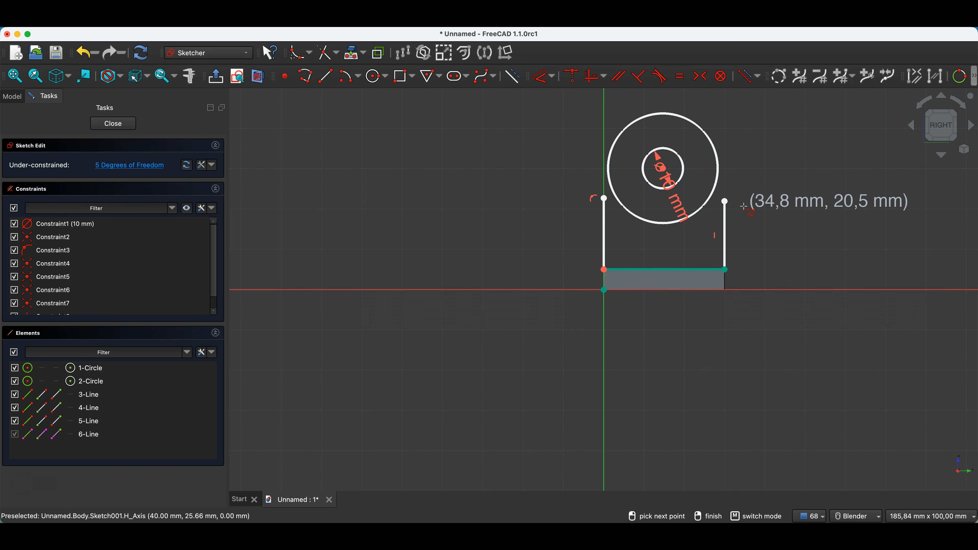
{"action": "right_click", "coordinate": [735, 197]}
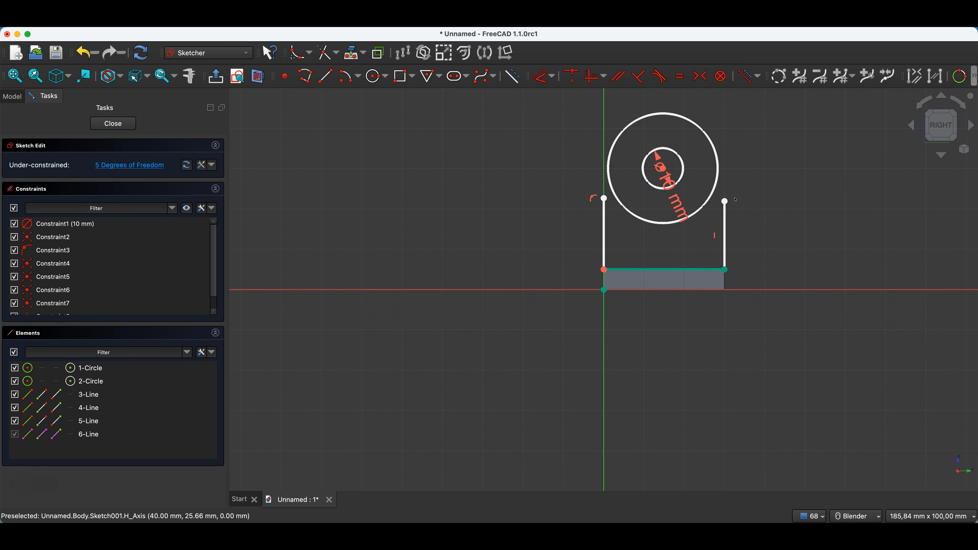
Step: Make the outer circle tangent to both vertical lines at their upper endpoints
{"action": "left_click", "coordinate": [725, 201]}
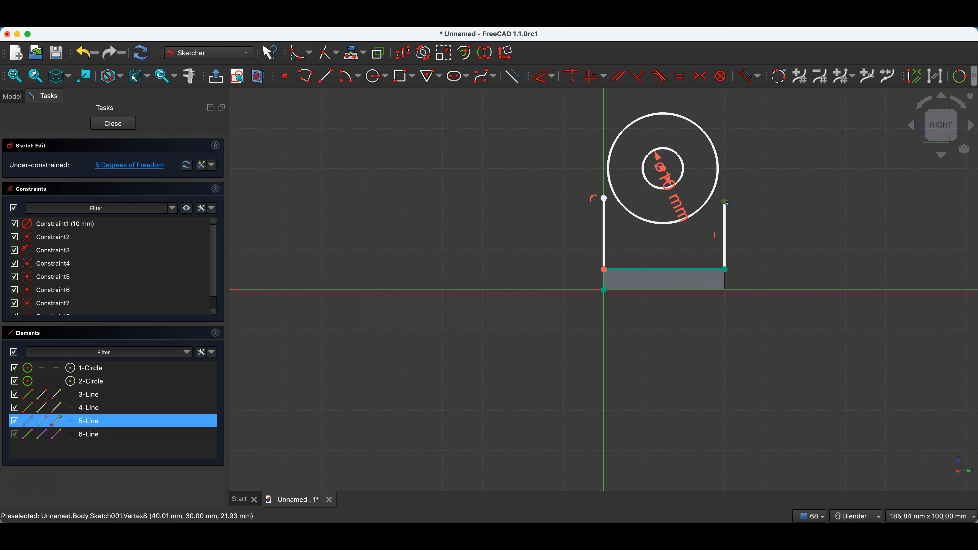
{"action": "left_click", "coordinate": [719, 178]}
{"action": "left_click", "coordinate": [660, 76]}
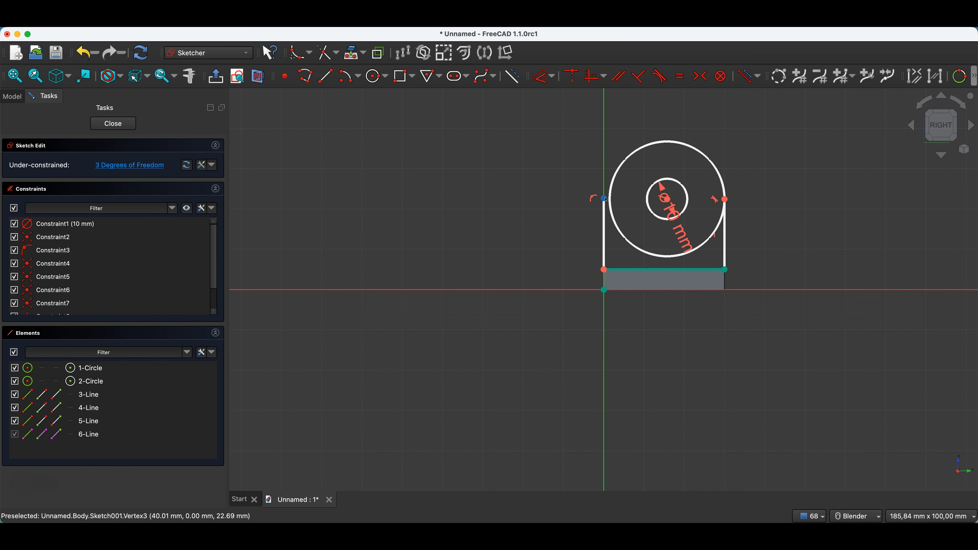
{"action": "left_click", "coordinate": [605, 199]}
{"action": "left_click", "coordinate": [616, 179]}
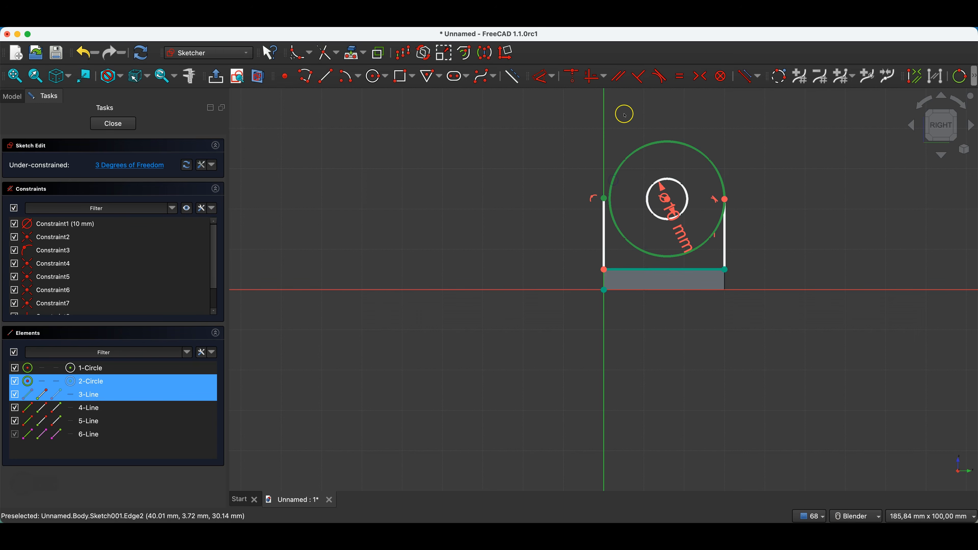
{"action": "left_click", "coordinate": [659, 76]}
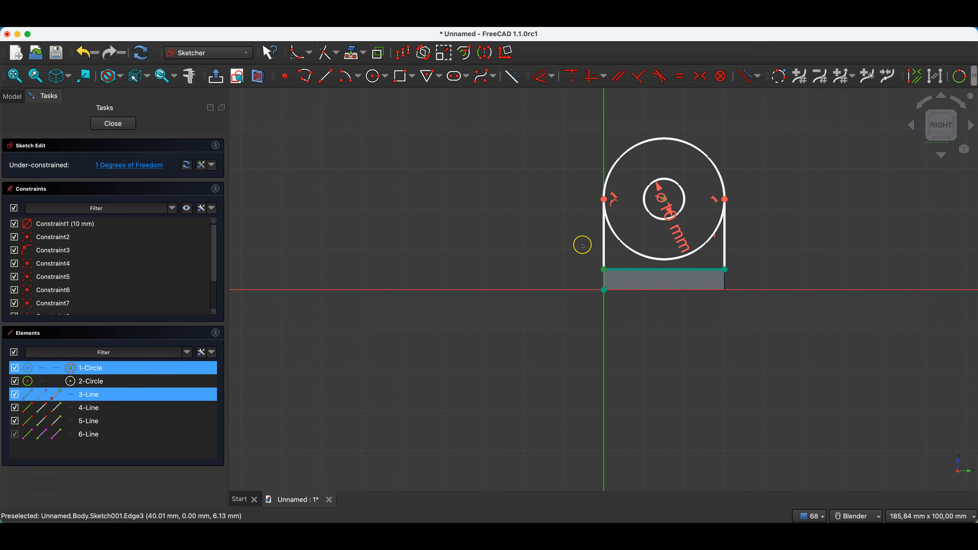
Step: Dimension the vertical distance from the circles' centre to the lower corner of the U-shaped profile as 25 mm
{"action": "key", "text": "d"}
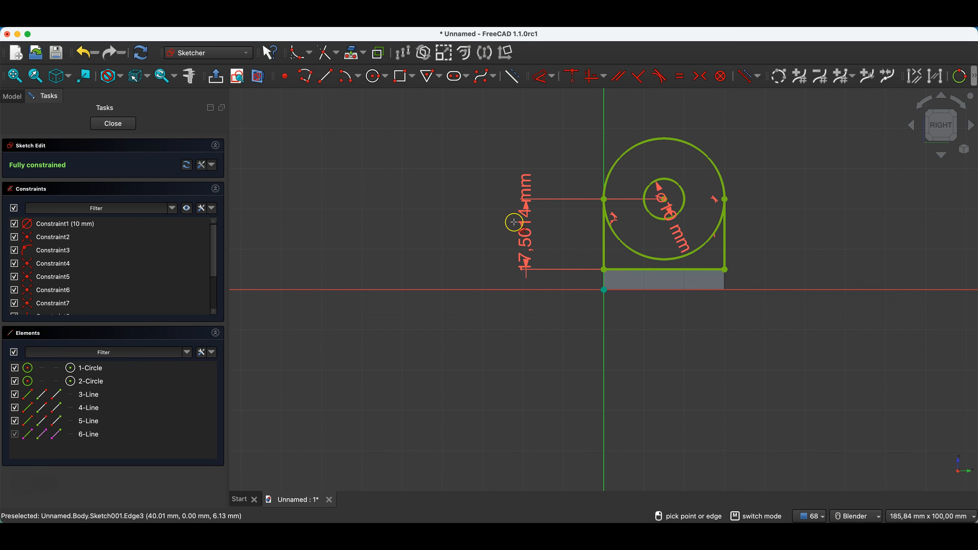
{"action": "left_click", "coordinate": [508, 221]}
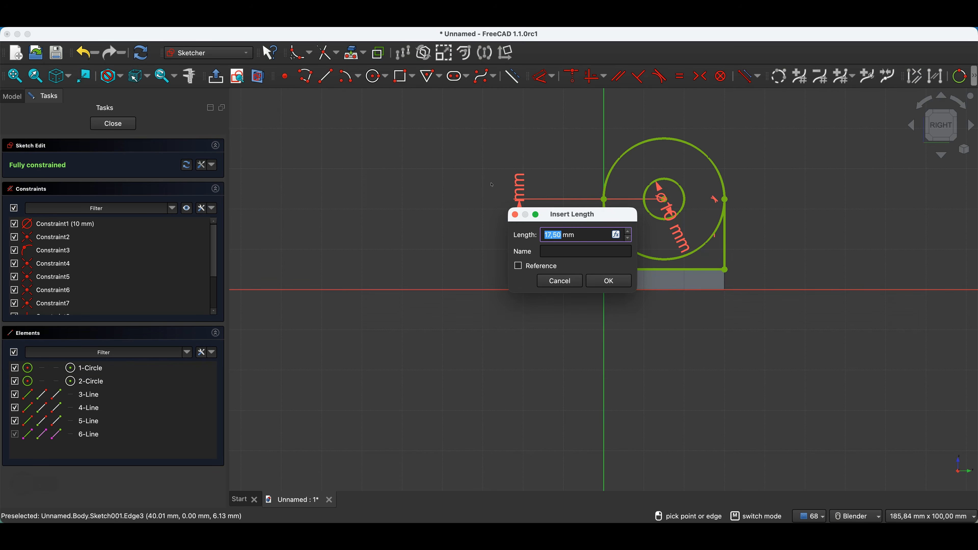
{"action": "key", "text": "Return"}
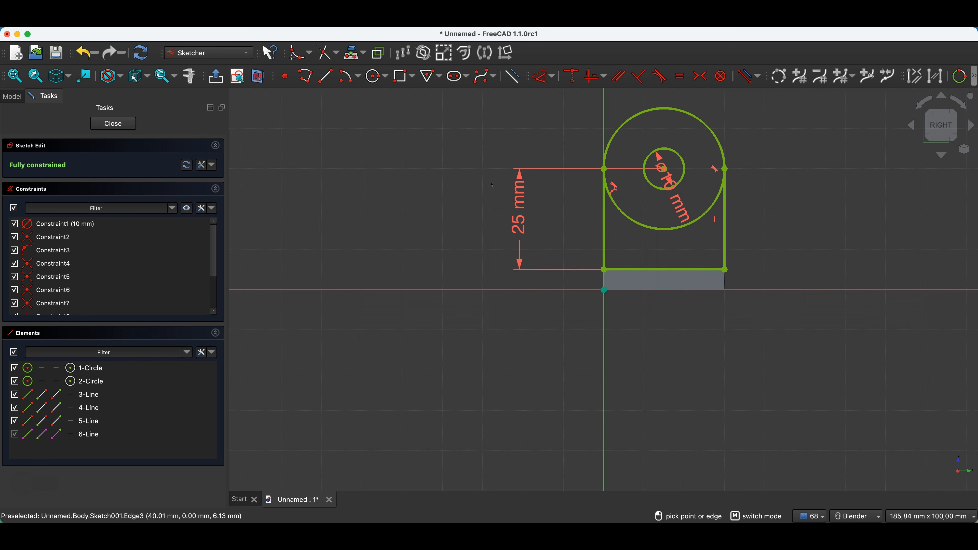
{"action": "right_click", "coordinate": [444, 176]}
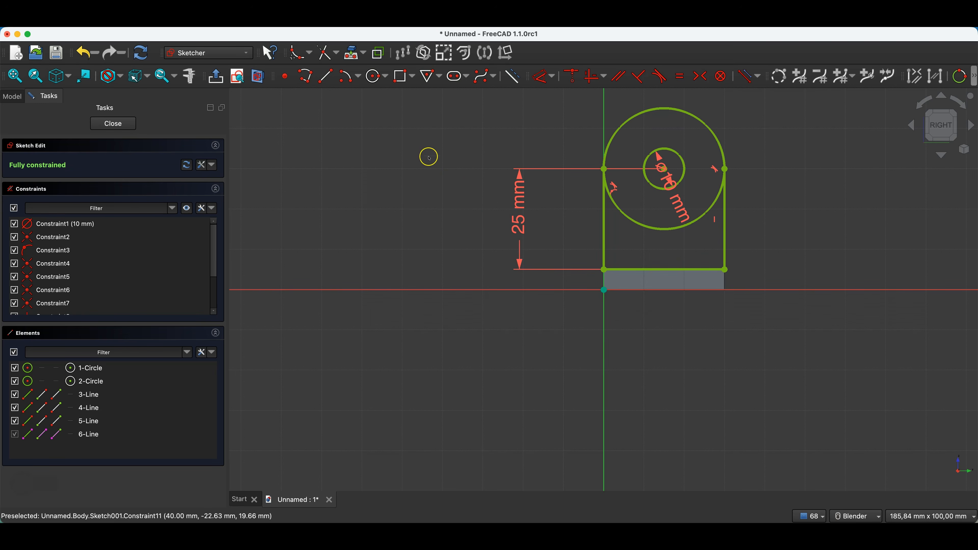
Step: Trim away the lower part of the outer circle between the vertical lines and close the sketch
{"action": "left_click", "coordinate": [321, 55]}
{"action": "left_click", "coordinate": [655, 230]}
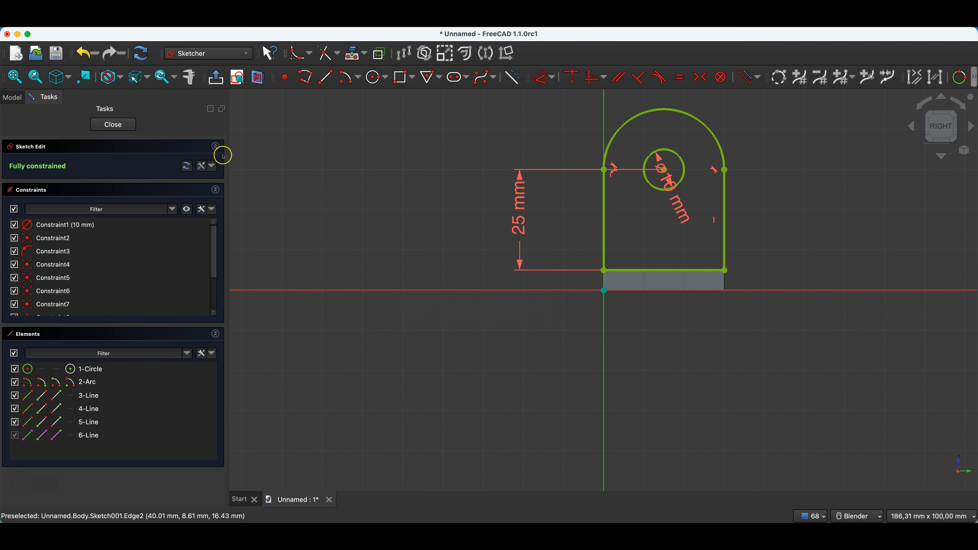
{"action": "left_click", "coordinate": [113, 125]}
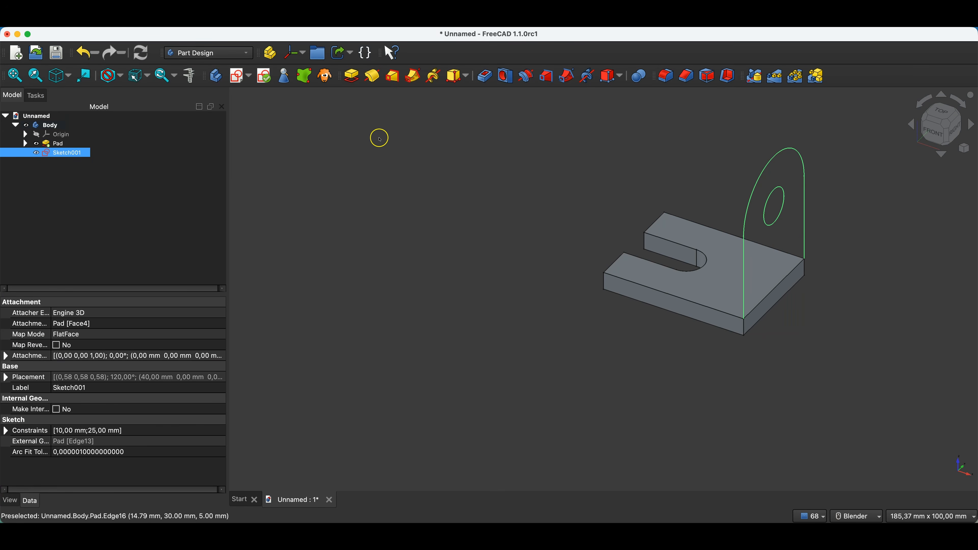
Step: Pad the lug sketch 5 mm in the reversed direction, so it extends over the base plate
{"action": "left_click", "coordinate": [349, 78]}
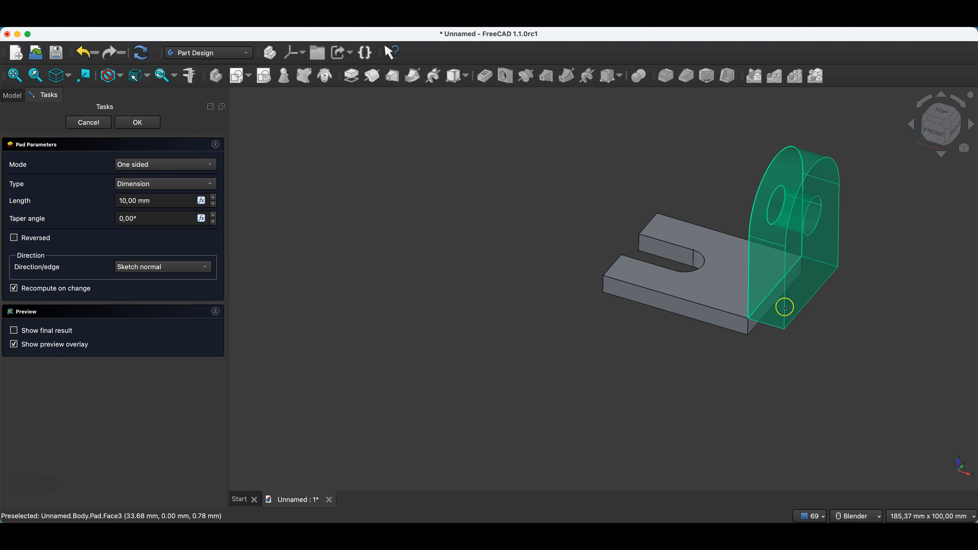
{"action": "middle_click_drag", "start_coordinate": [766, 363], "coordinate": [861, 218]}
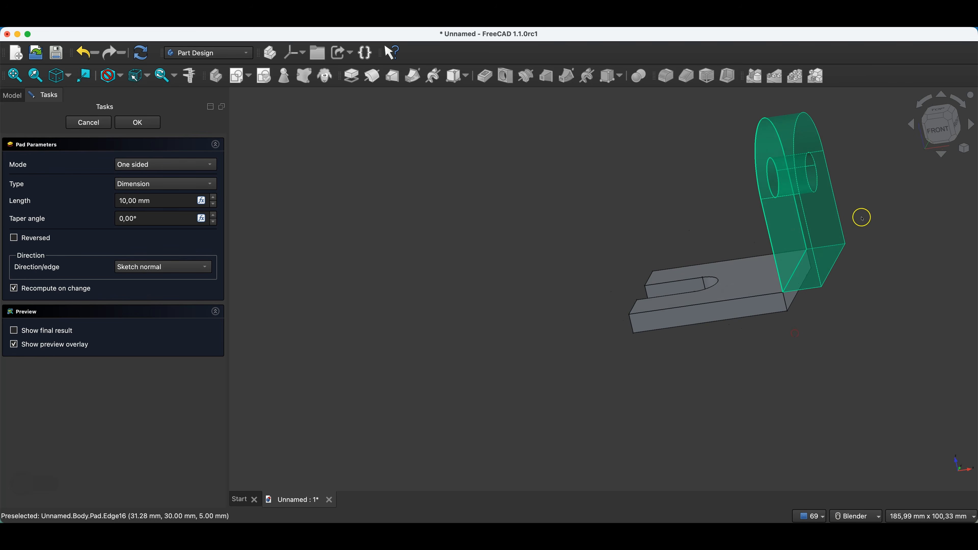
{"action": "middle_click_drag", "start_coordinate": [635, 304], "coordinate": [683, 280]}
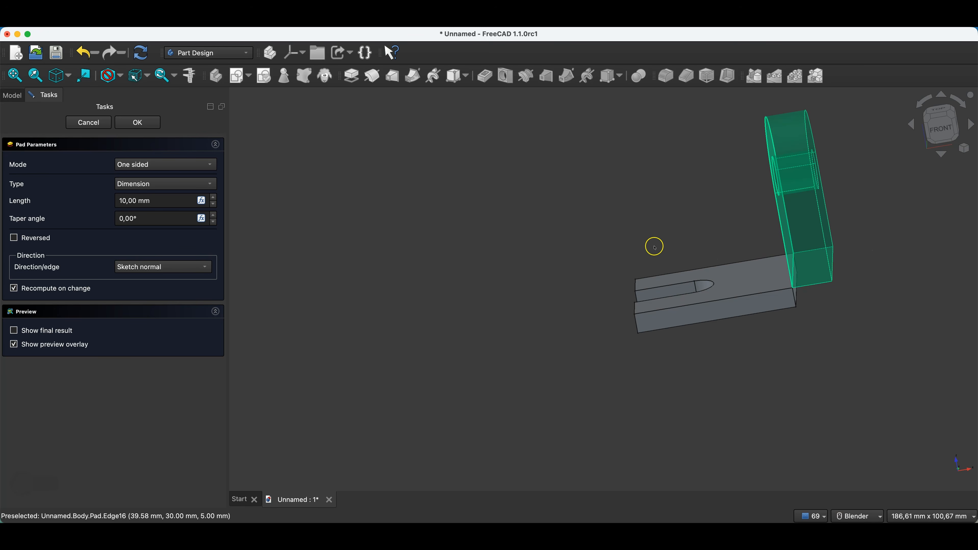
{"action": "left_click", "coordinate": [13, 237]}
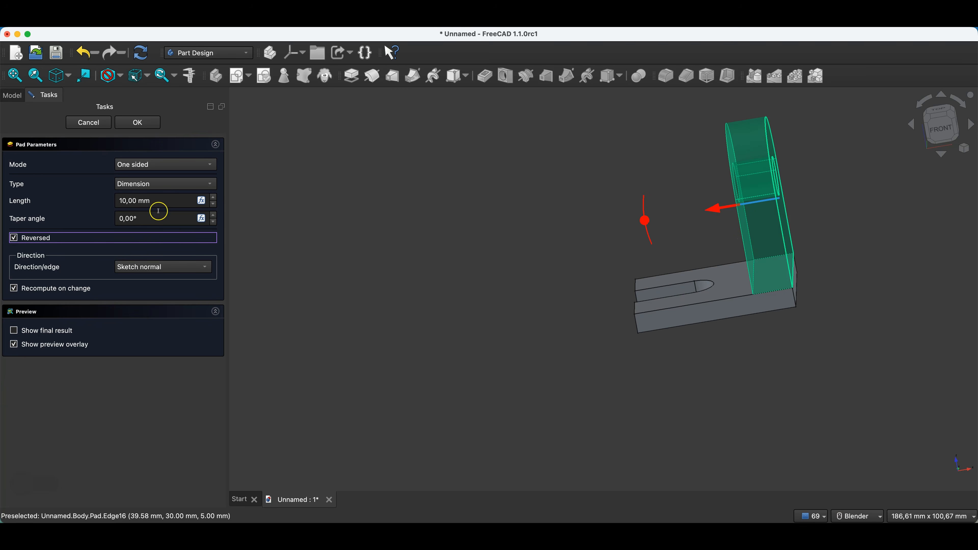
{"action": "double_click", "coordinate": [116, 201]}
{"action": "type", "text": "5"}
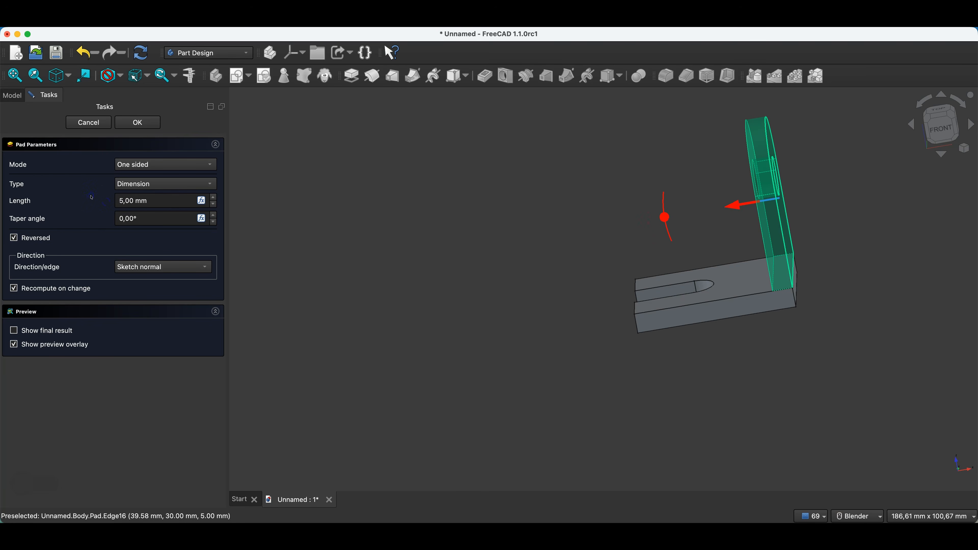
{"action": "left_click", "coordinate": [138, 123]}
Step: Fillet the inner and outer corner edges where the lug meets the base plate with a 10 mm radius
{"action": "middle_click_drag", "start_coordinate": [573, 254], "coordinate": [635, 267]}
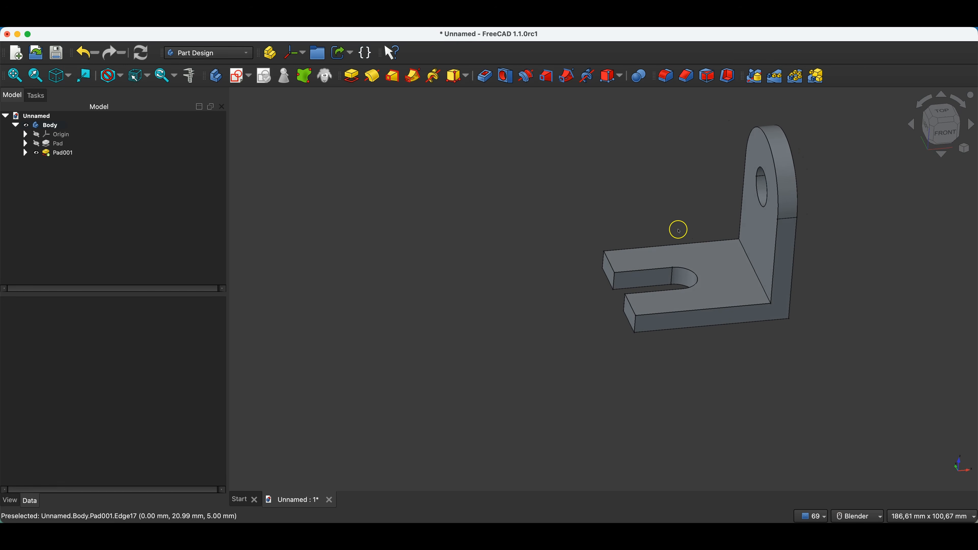
{"action": "left_click", "coordinate": [753, 269]}
{"action": "middle_click_drag", "start_coordinate": [824, 302], "coordinate": [799, 297]}
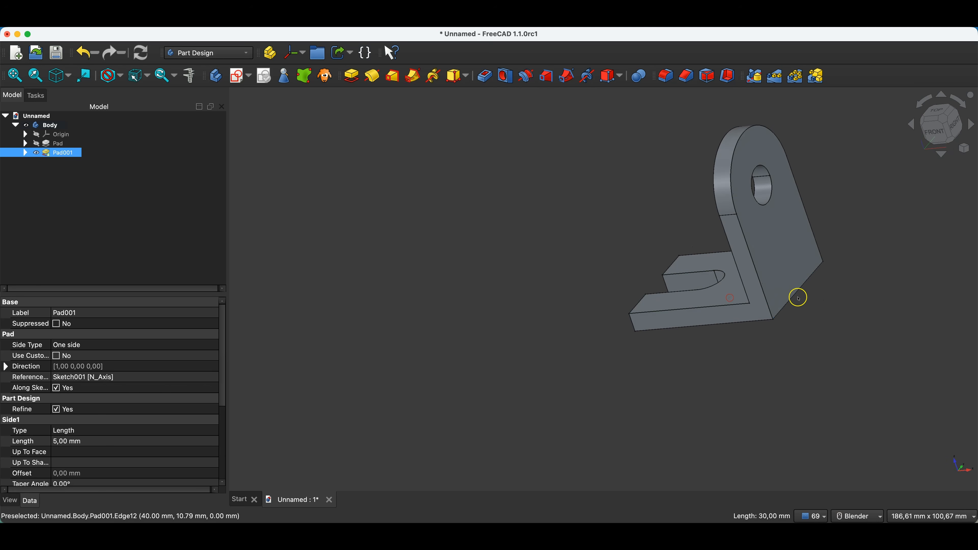
{"action": "middle_click_drag", "start_coordinate": [631, 298], "coordinate": [709, 253]}
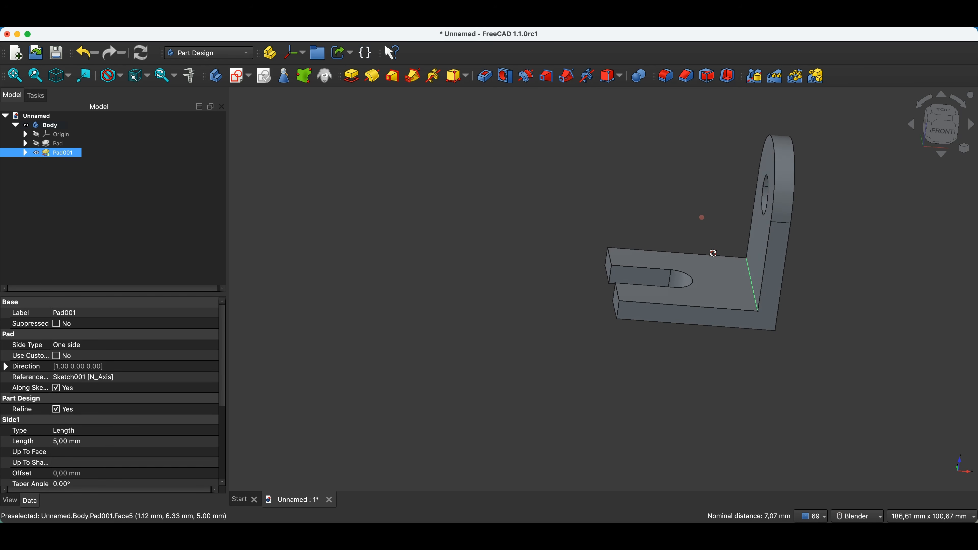
{"action": "left_click", "coordinate": [666, 76]}
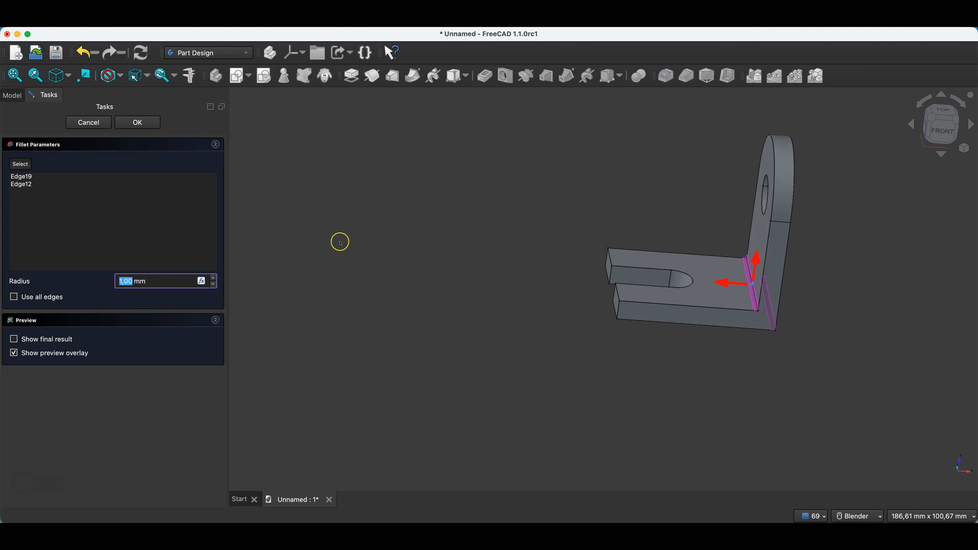
{"action": "left_click", "coordinate": [213, 278]}
{"action": "left_click", "coordinate": [213, 278]}
{"action": "left_click", "coordinate": [214, 278]}
{"action": "left_click", "coordinate": [214, 278]}
{"action": "left_click", "coordinate": [214, 278]}
{"action": "left_click", "coordinate": [214, 278]}
{"action": "left_click", "coordinate": [214, 278]}
{"action": "left_click", "coordinate": [214, 278]}
{"action": "left_click", "coordinate": [213, 278]}
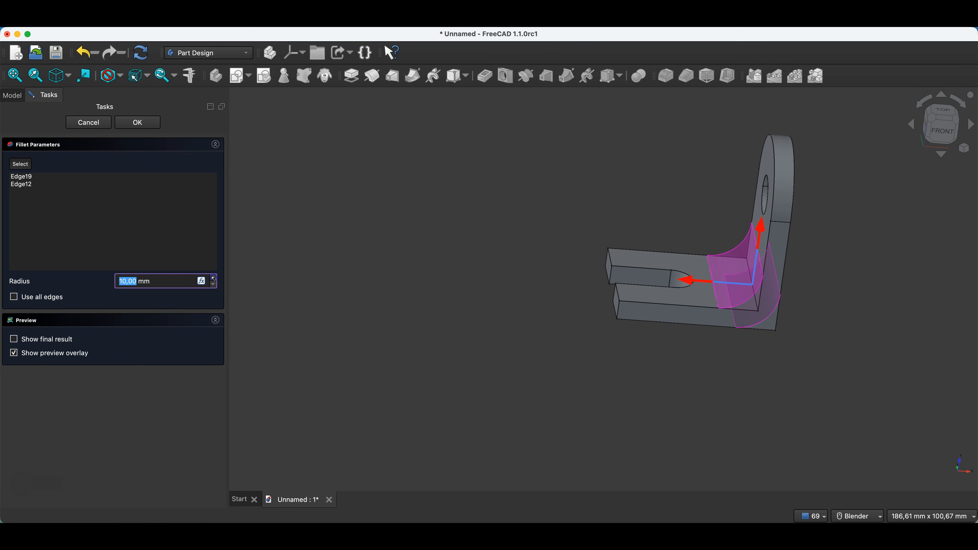
{"action": "left_click", "coordinate": [138, 122]}
Step: Mirror the whole body about the Base YZ-plane with the Transform body mode
{"action": "middle_click_drag", "start_coordinate": [836, 323], "coordinate": [661, 280]}
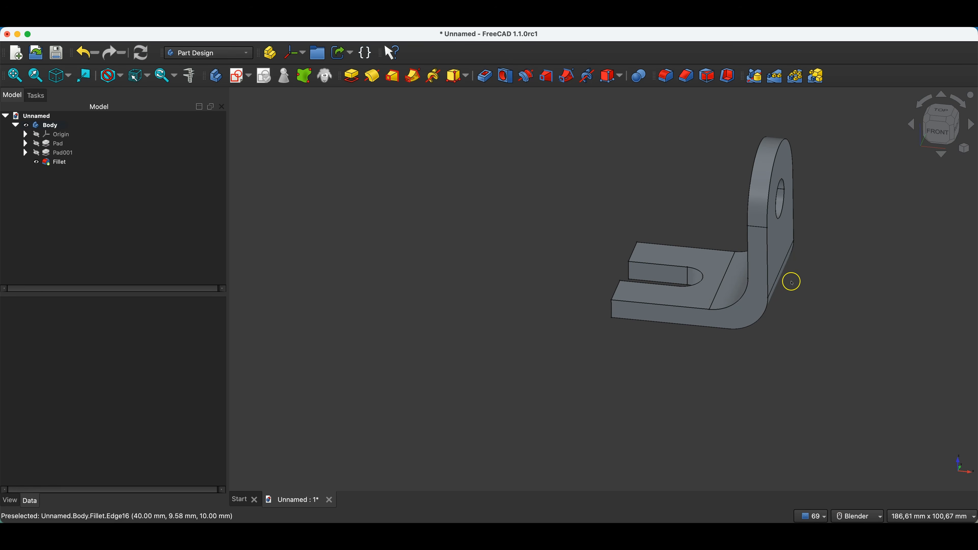
{"action": "left_click", "coordinate": [198, 161]}
{"action": "left_click", "coordinate": [58, 125]}
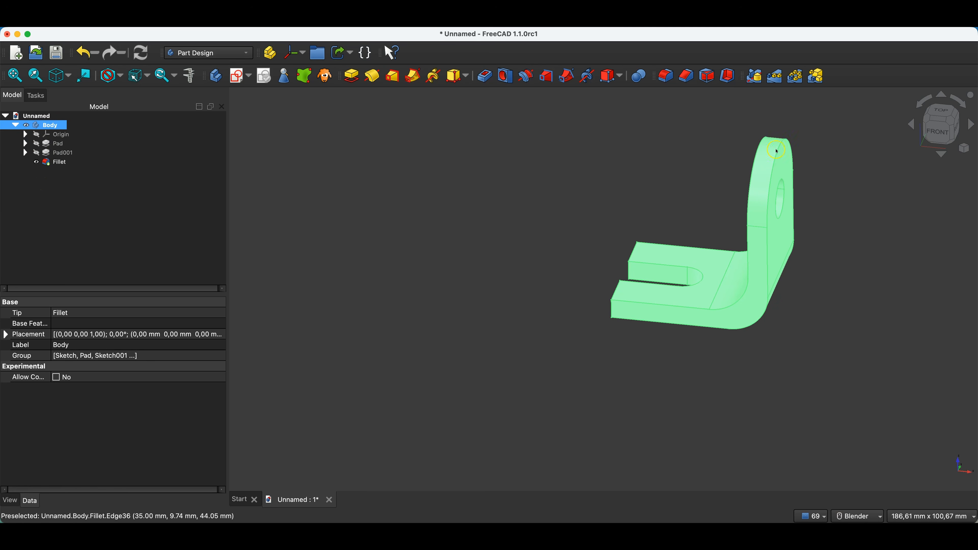
{"action": "left_click", "coordinate": [755, 77]}
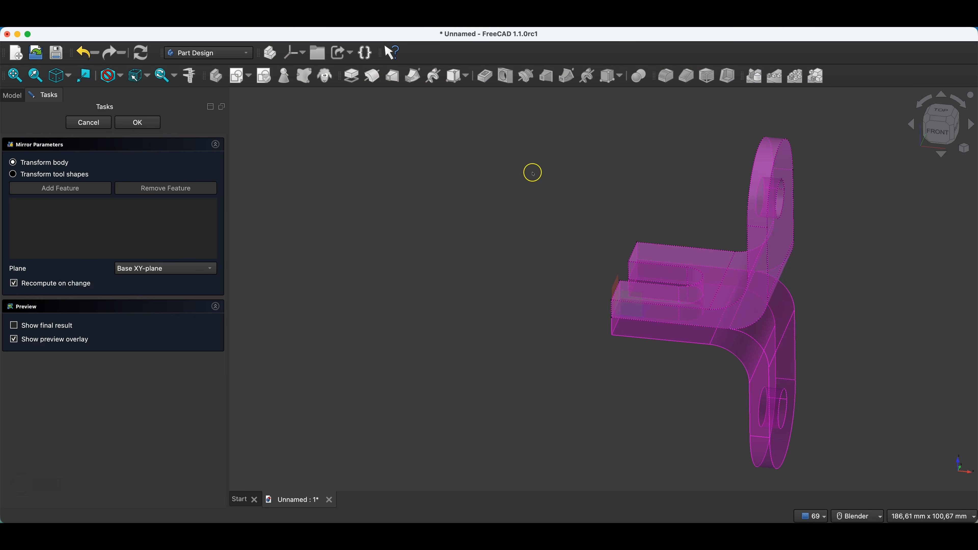
{"action": "middle_click_drag", "start_coordinate": [586, 371], "coordinate": [638, 366]}
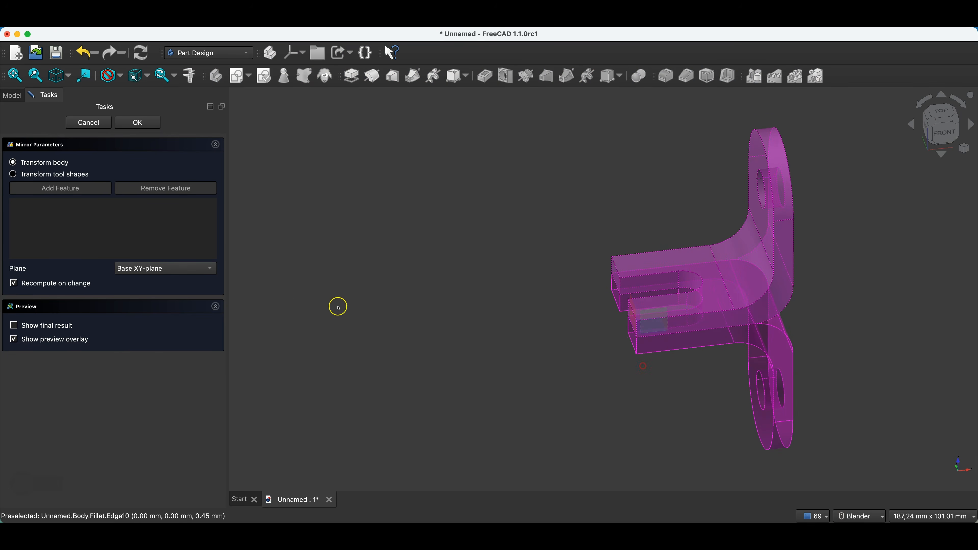
{"action": "left_click", "coordinate": [168, 268]}
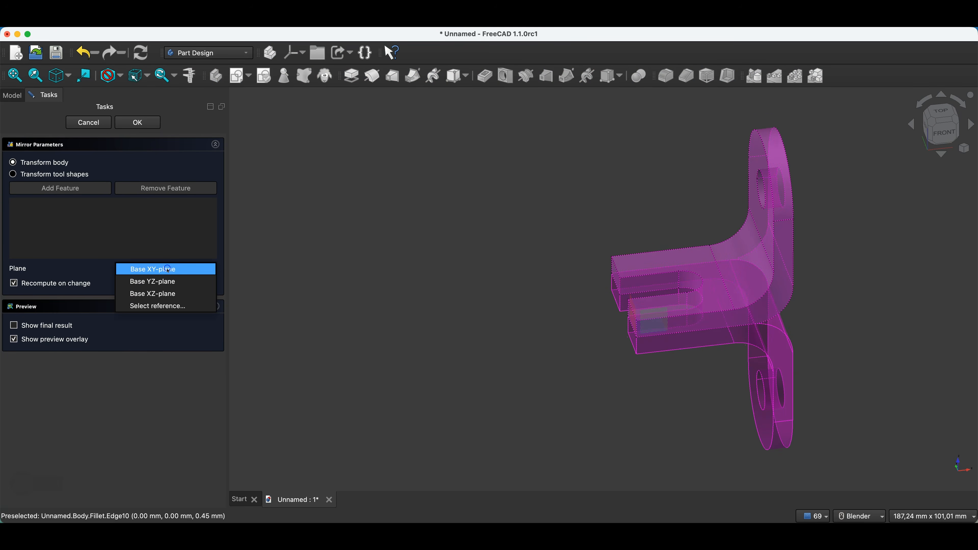
{"action": "left_click", "coordinate": [164, 283]}
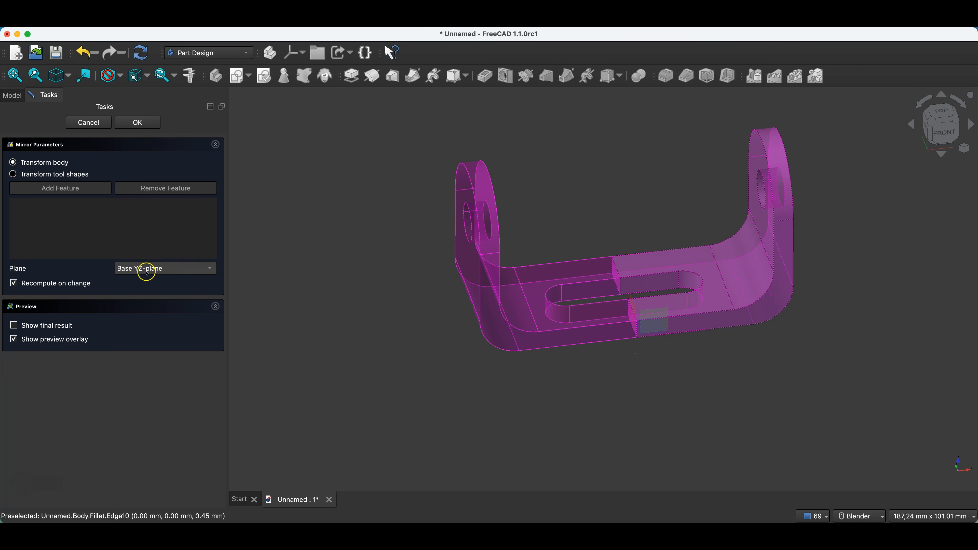
{"action": "left_click", "coordinate": [135, 122]}
{"action": "middle_click_drag", "start_coordinate": [732, 326], "coordinate": [639, 351]}
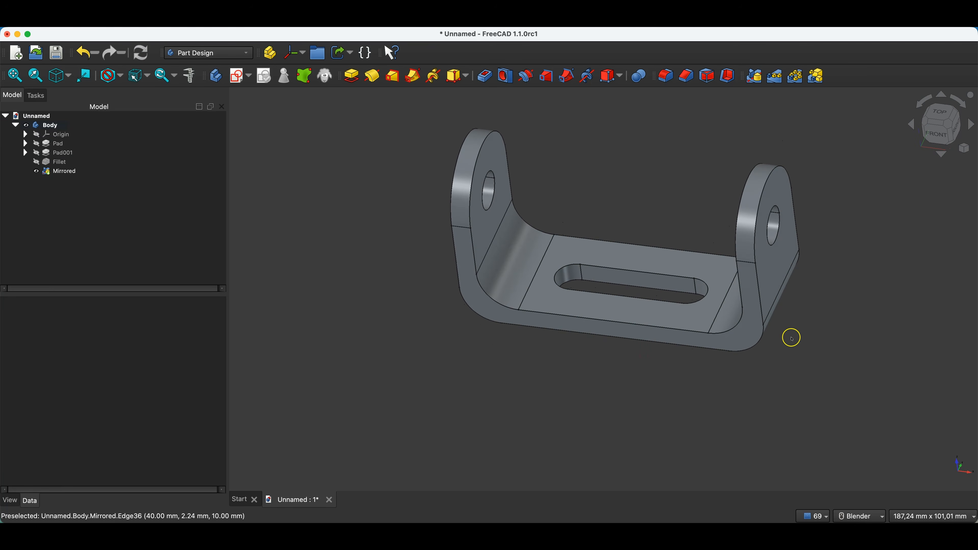
Step: Reopen the base plate's sketch for editing and set the plate's overall length to 70 mm
{"action": "left_click", "coordinate": [36, 151]}
{"action": "left_click", "coordinate": [26, 145]}
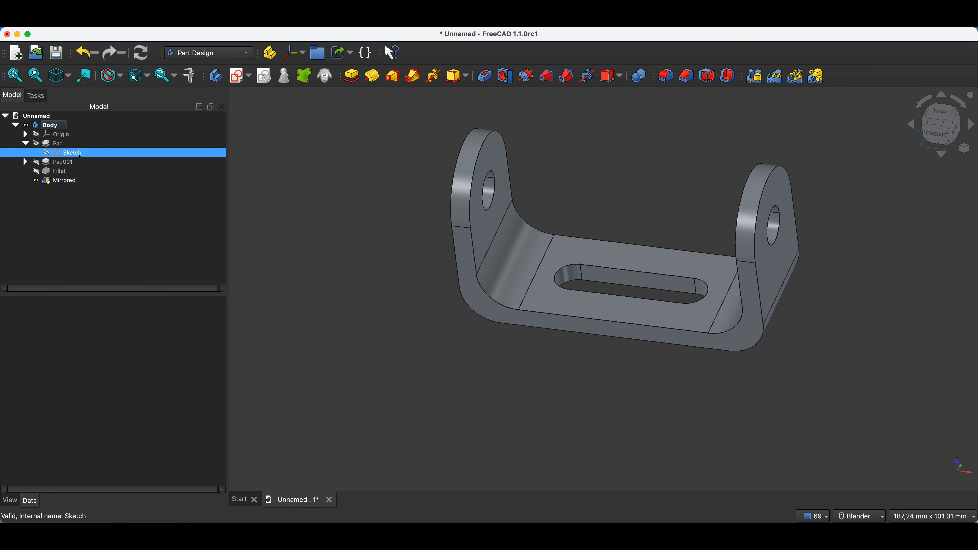
{"action": "double_click", "coordinate": [80, 153]}
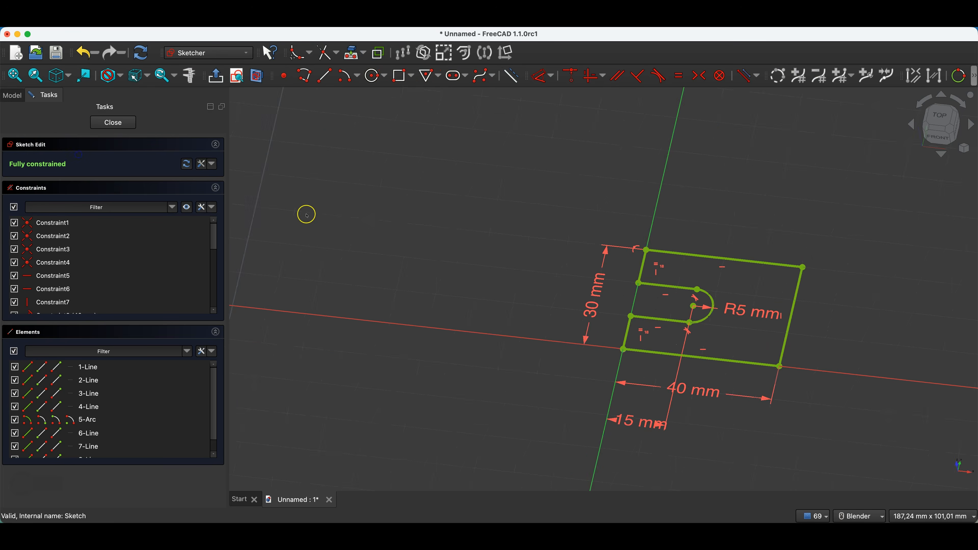
{"action": "double_click", "coordinate": [717, 396]}
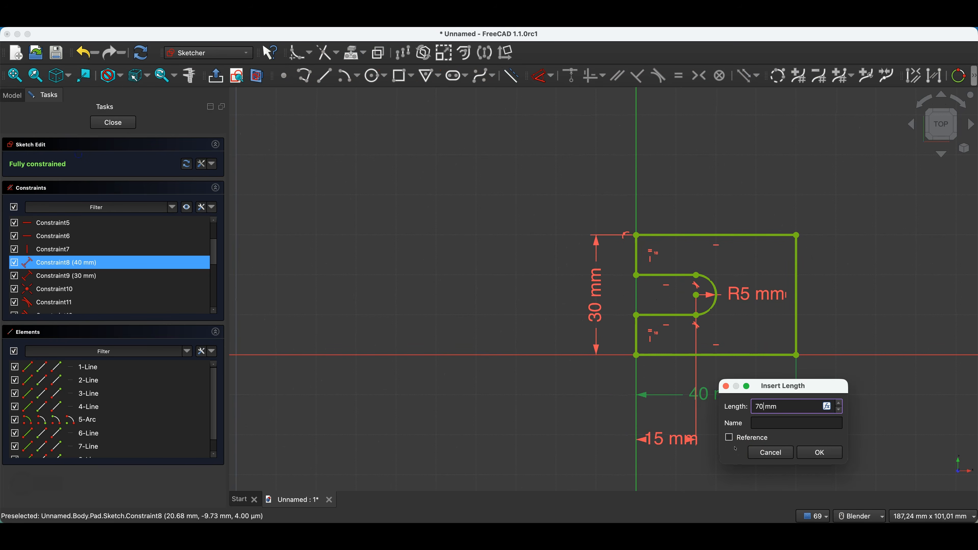
{"action": "key", "text": "Return"}
Step: Set the distance from the vertical axis to the notch's arc centre to 40 mm and close the sketch
{"action": "double_click", "coordinate": [682, 438]}
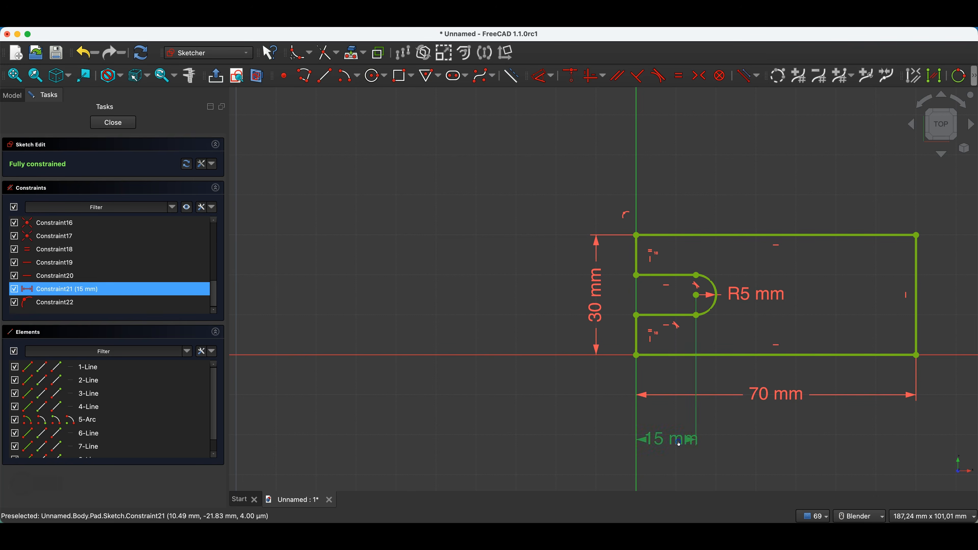
{"action": "type", "text": "40"}
{"action": "key", "text": "Return"}
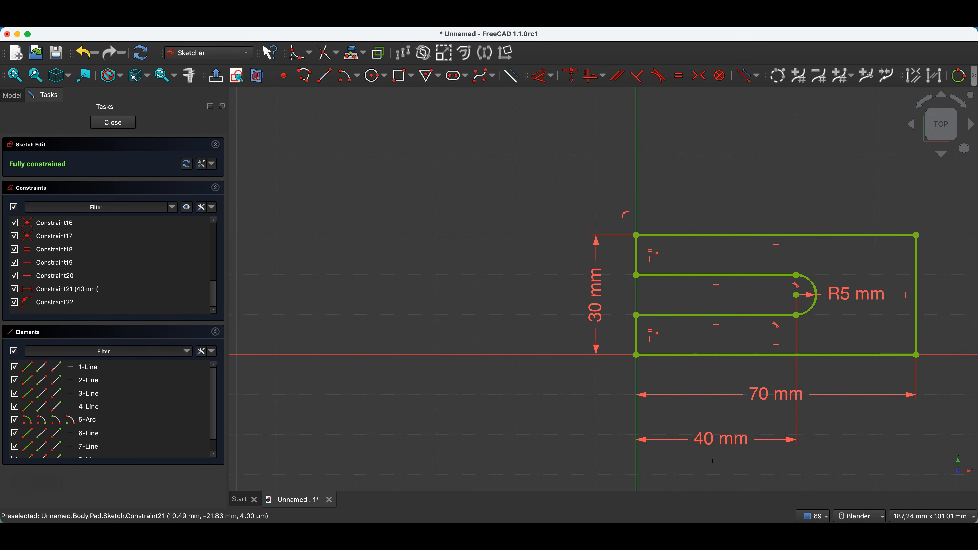
{"action": "left_click", "coordinate": [115, 124]}
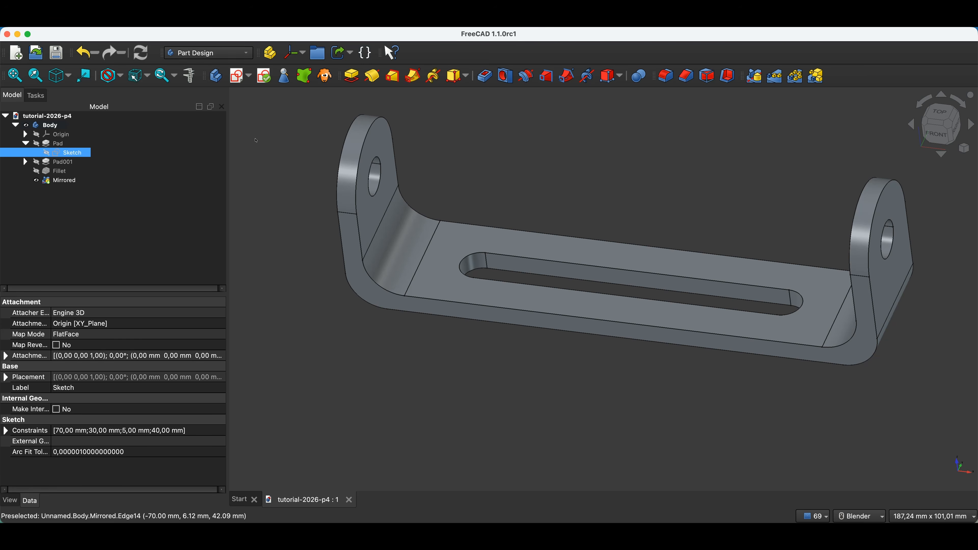
Step: Close the tutorial-2026-p4 document and create a new Parametric Body file
{"action": "left_click", "coordinate": [349, 499]}
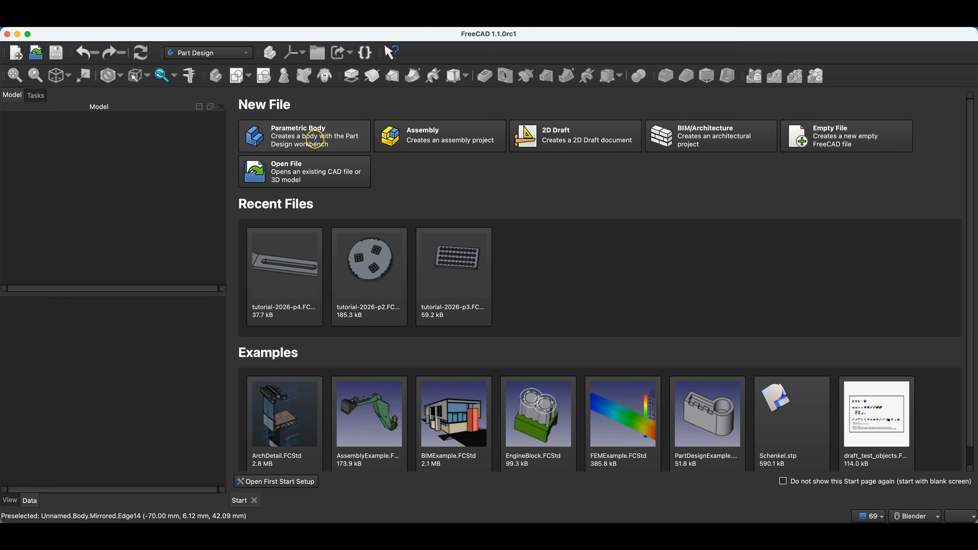
{"action": "left_click", "coordinate": [316, 140]}
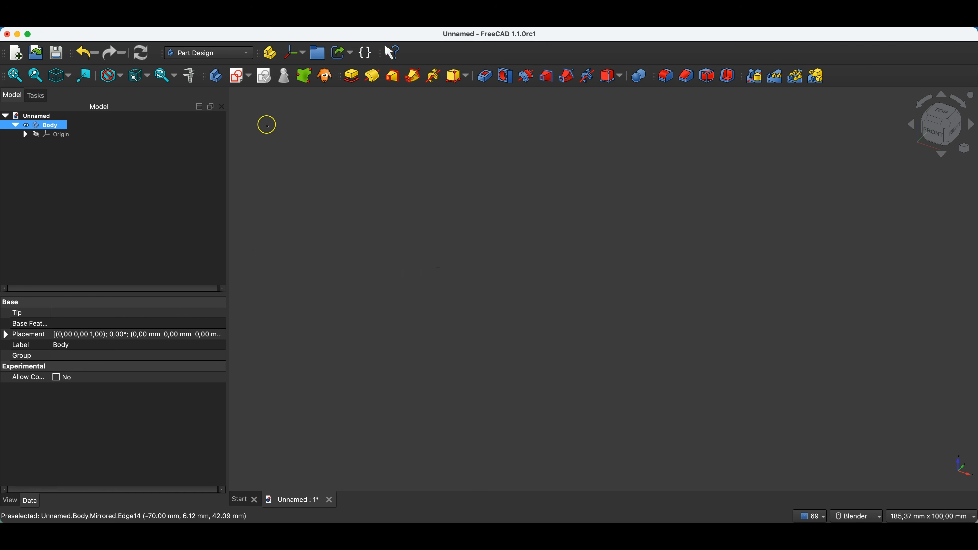
Step: Create a sketch on the XY-plane and draw a rectangle 50 mm wide and 30 mm high with its corner at the origin
{"action": "left_click", "coordinate": [237, 76]}
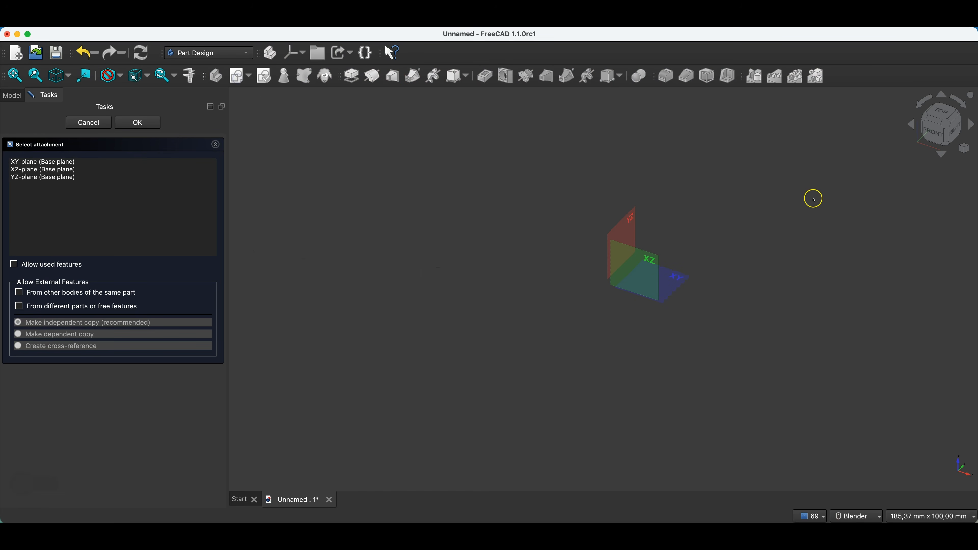
{"action": "left_click", "coordinate": [685, 280]}
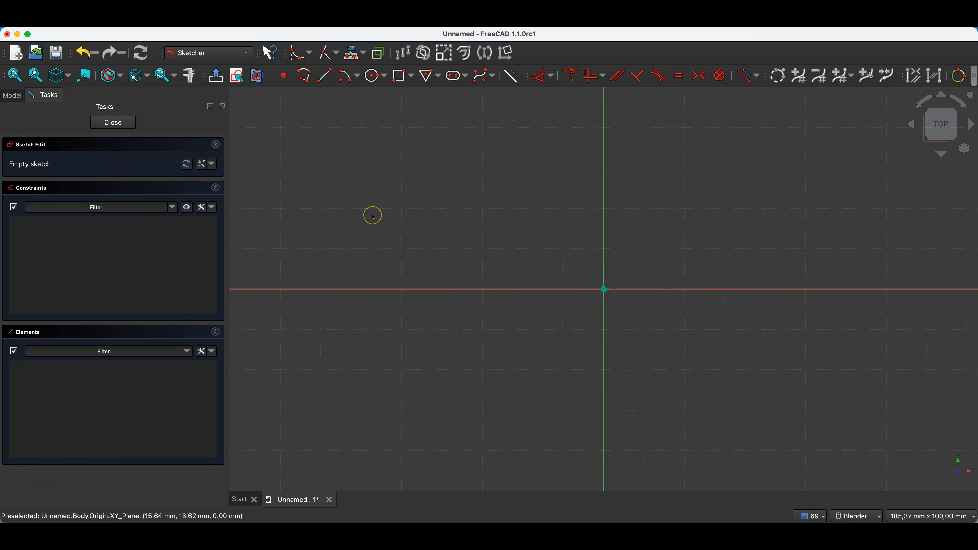
{"action": "left_click", "coordinate": [402, 76]}
{"action": "left_click", "coordinate": [603, 289]}
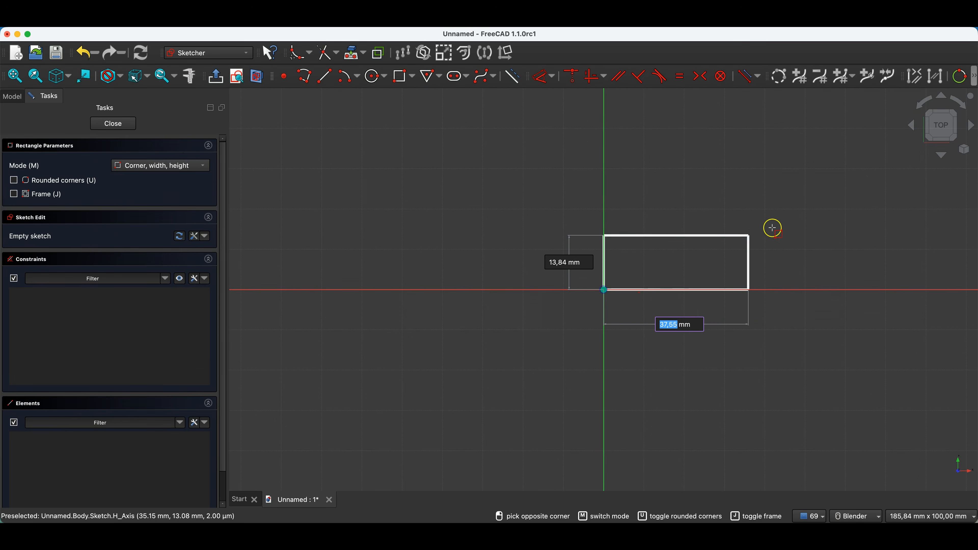
{"action": "type", "text": "50"}
{"action": "key", "text": "Tab"}
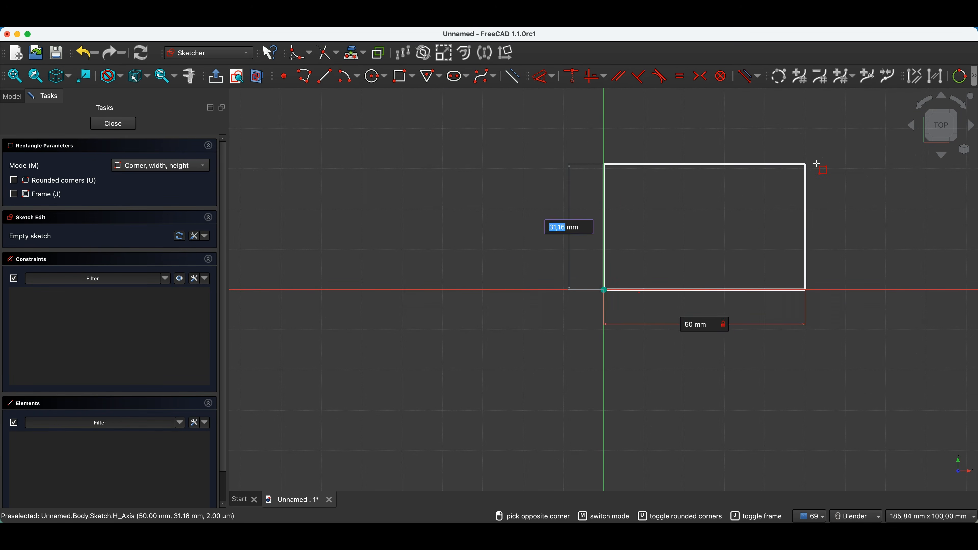
{"action": "type", "text": "30"}
{"action": "key", "text": "Return"}
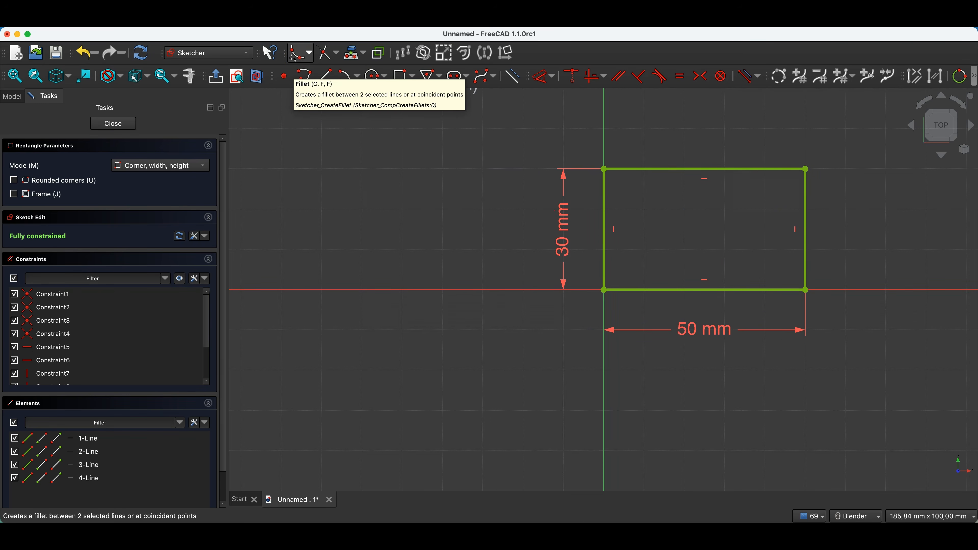
Step: Fillet the rectangle's upper-right corner and constrain the fillet arc's radius to 10 mm
{"action": "left_click", "coordinate": [295, 58]}
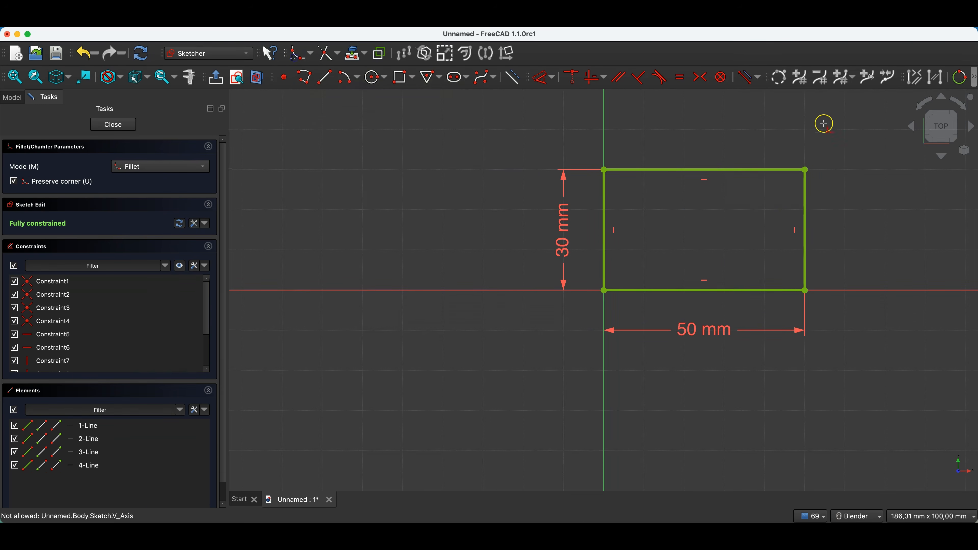
{"action": "left_click", "coordinate": [806, 169]}
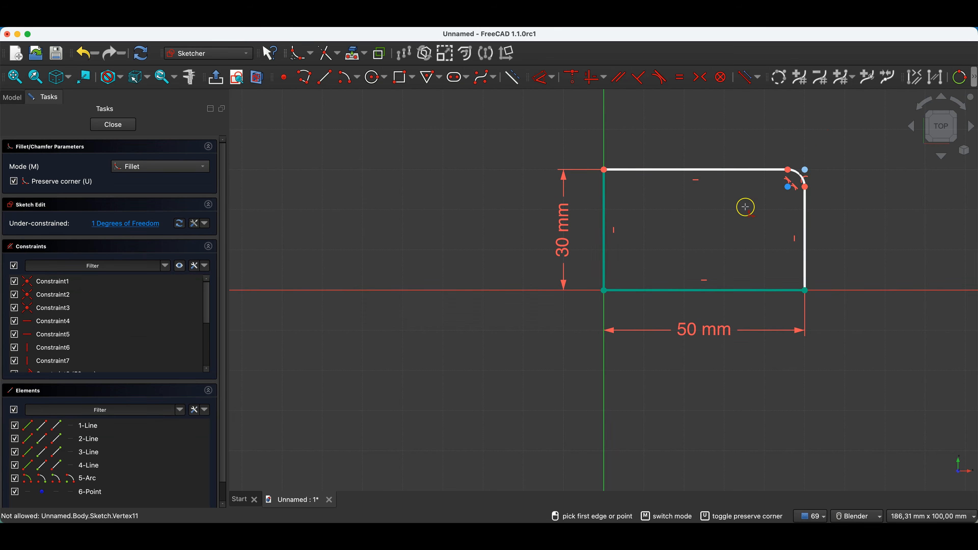
{"action": "key", "text": "Escape"}
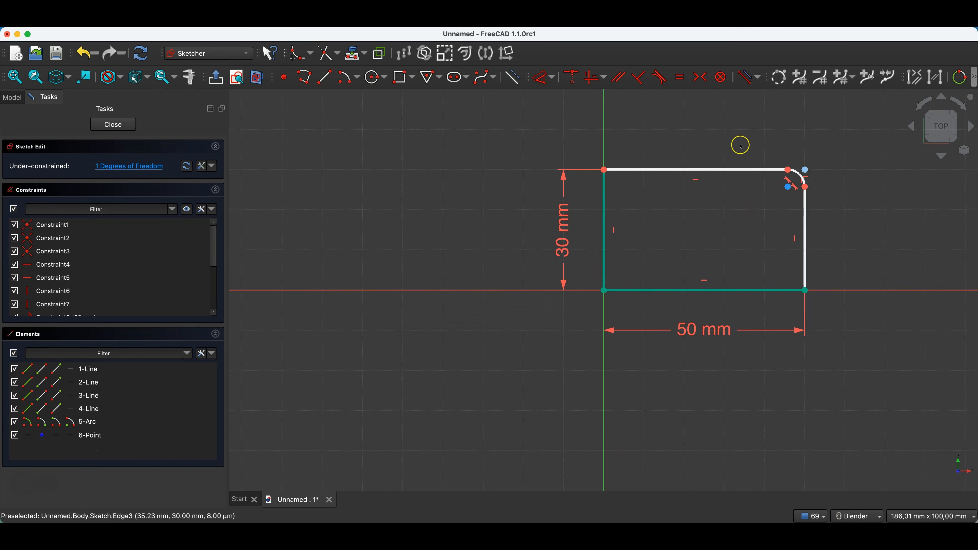
{"action": "left_click", "coordinate": [800, 172]}
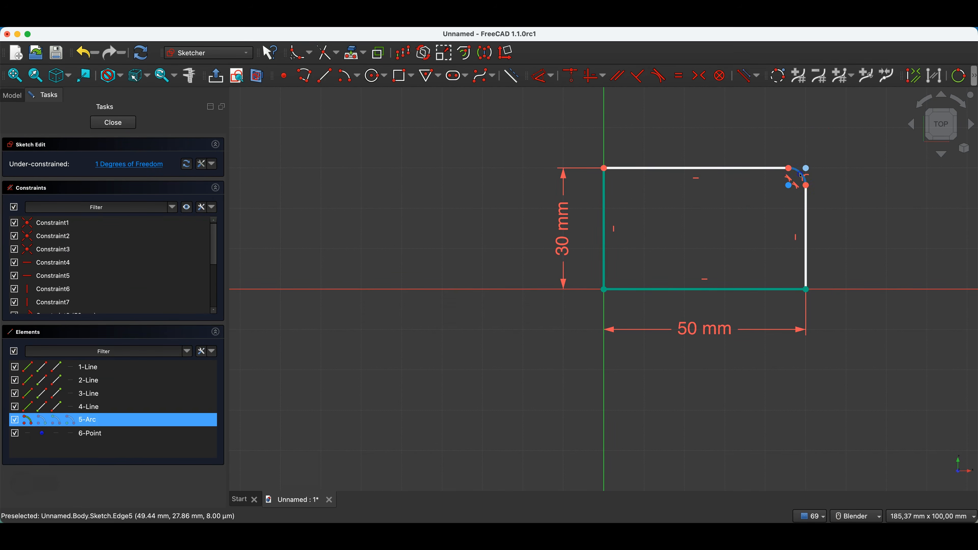
{"action": "key", "text": "d"}
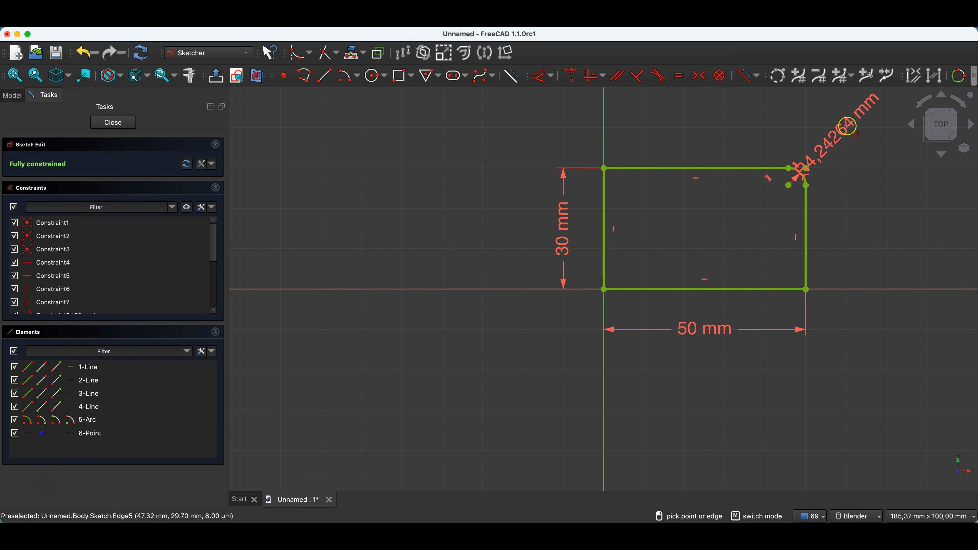
{"action": "left_click", "coordinate": [855, 138]}
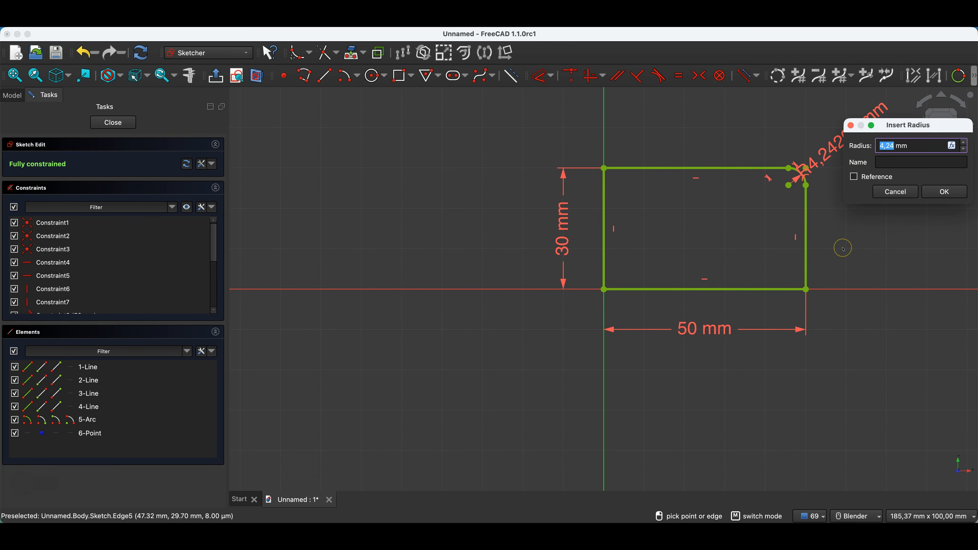
{"action": "type", "text": "10"}
{"action": "key", "text": "Return"}
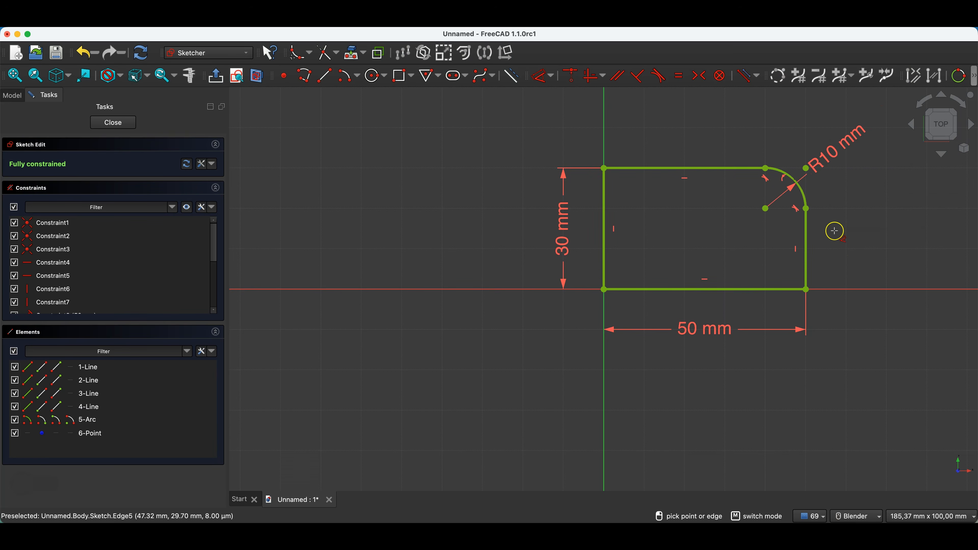
Step: Draw a 30 mm diameter circle centred on the origin and a 5 mm diameter circle at the fillet arc's centre
{"action": "left_click", "coordinate": [373, 77]}
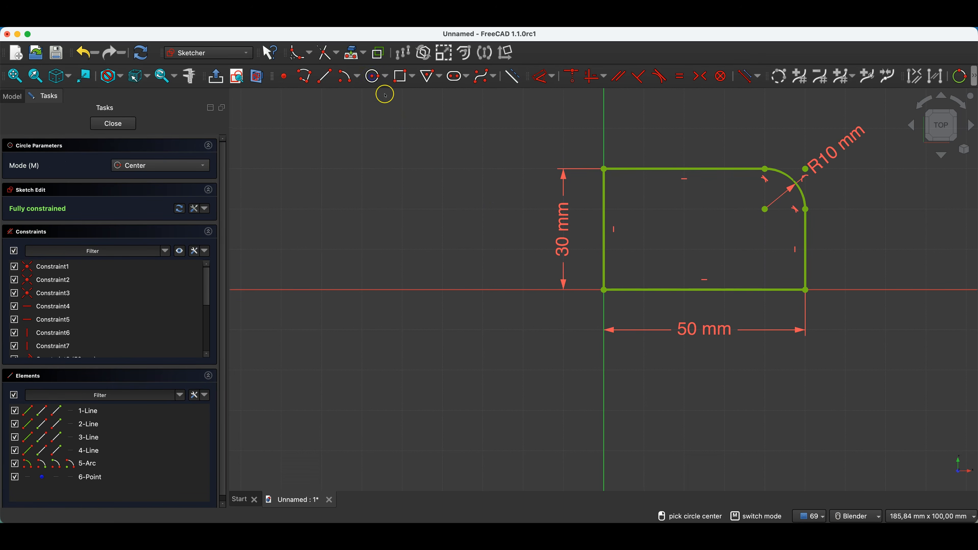
{"action": "left_click", "coordinate": [603, 291]}
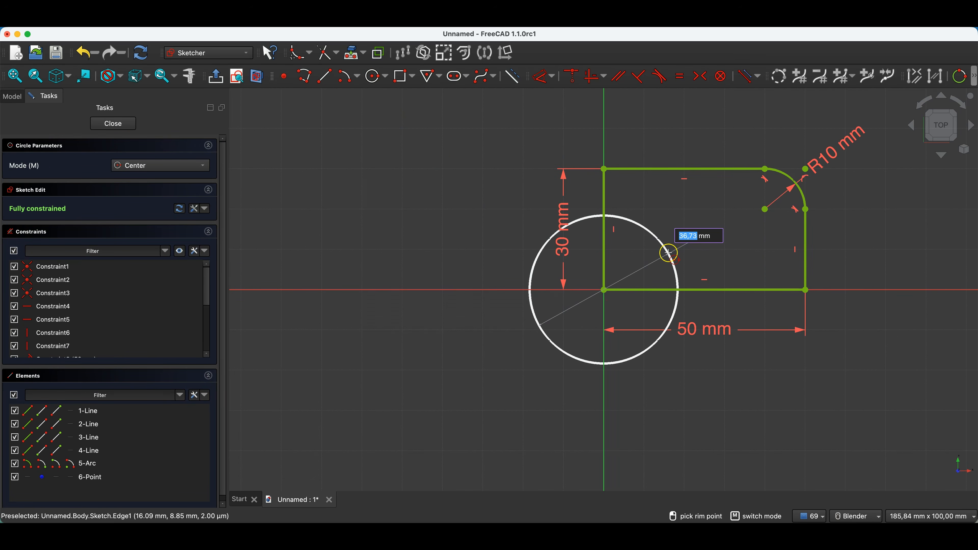
{"action": "type", "text": "30"}
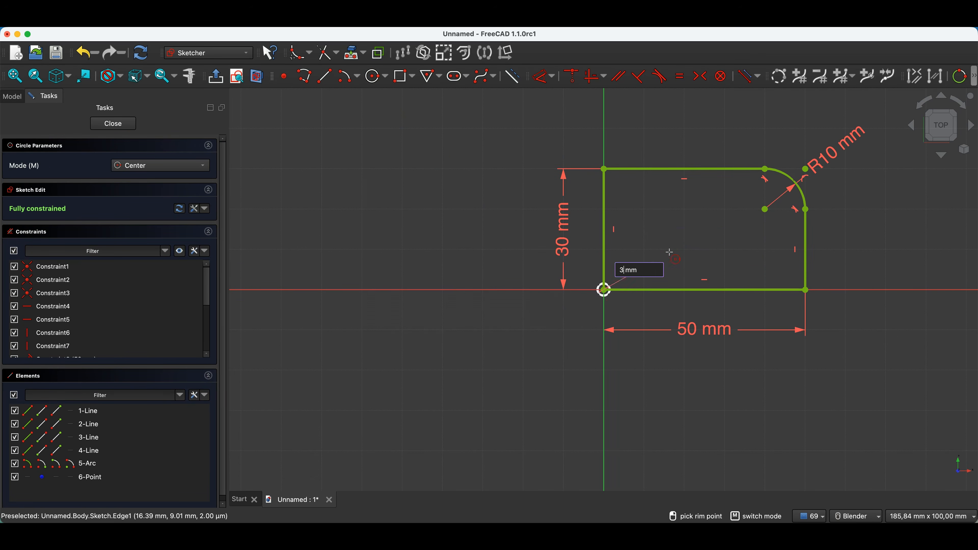
{"action": "key", "text": "Return"}
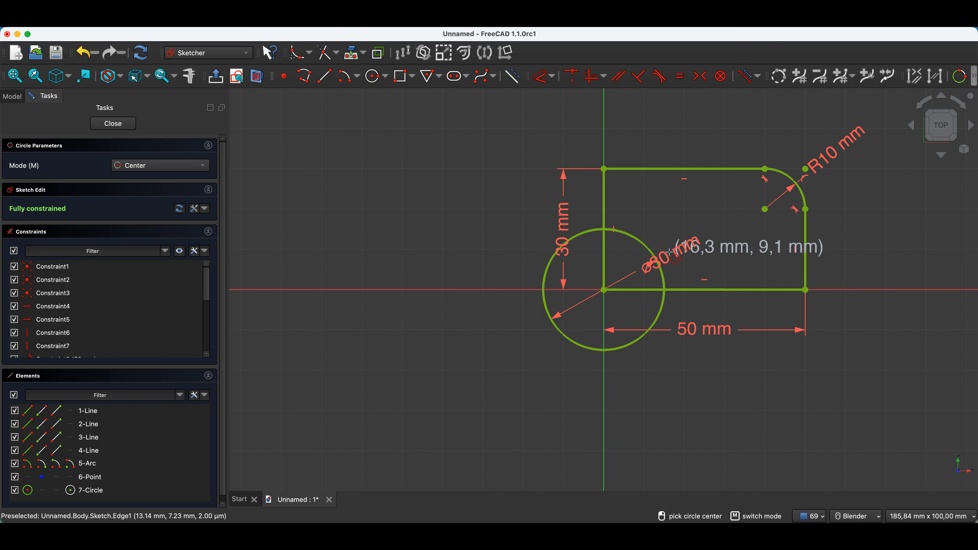
{"action": "left_click", "coordinate": [765, 209]}
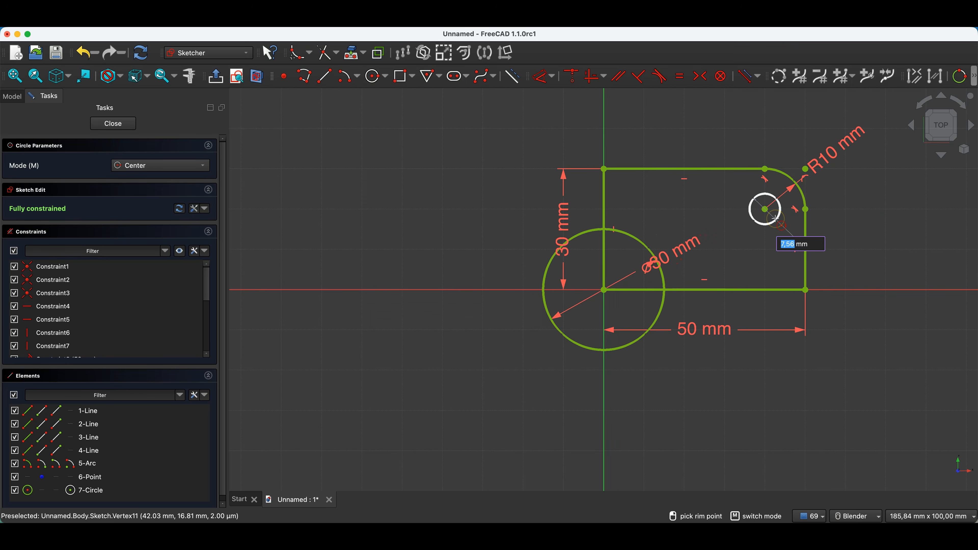
{"action": "type", "text": "5"}
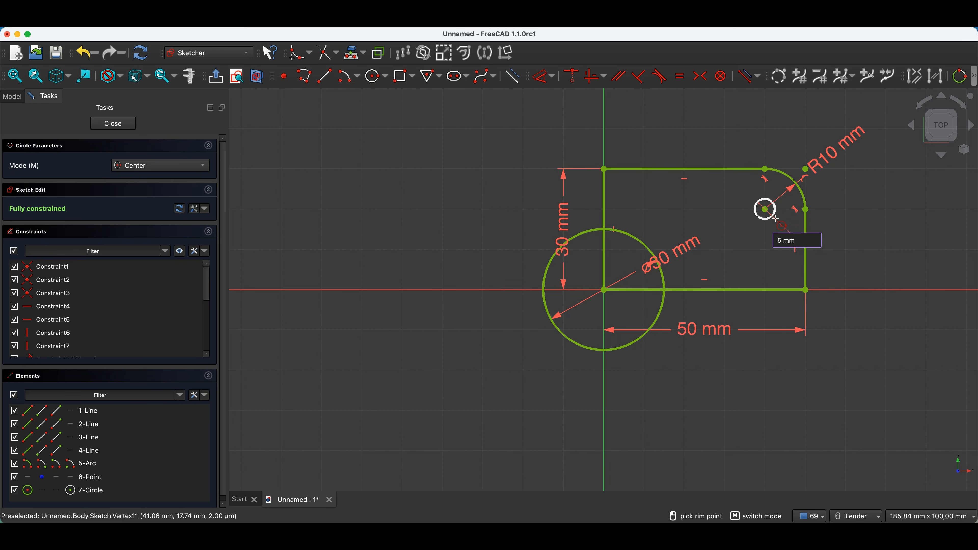
{"action": "key", "text": "Return"}
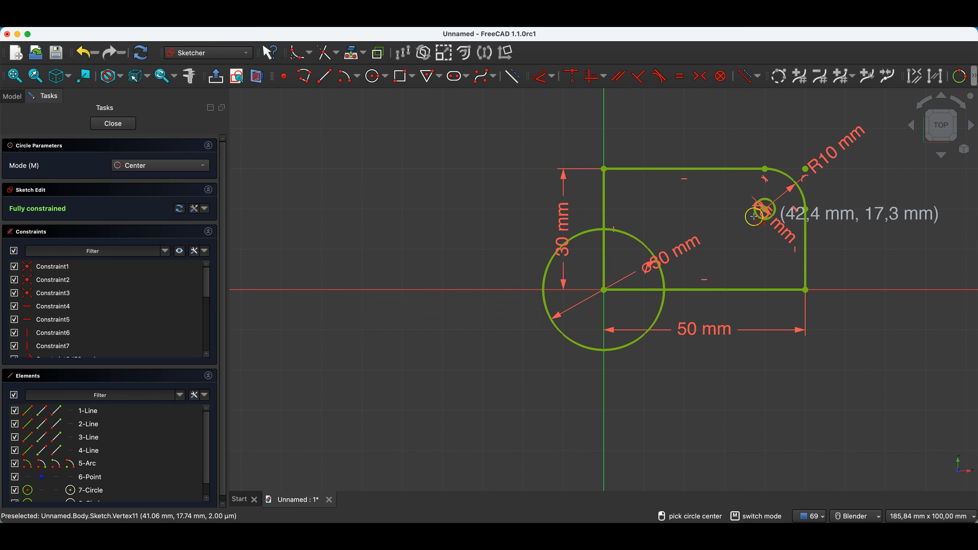
Step: Trim the 30 mm circle outside the rectangle and the two rectangle edge segments between the origin and the circle
{"action": "left_click", "coordinate": [324, 54]}
{"action": "left_click", "coordinate": [583, 233]}
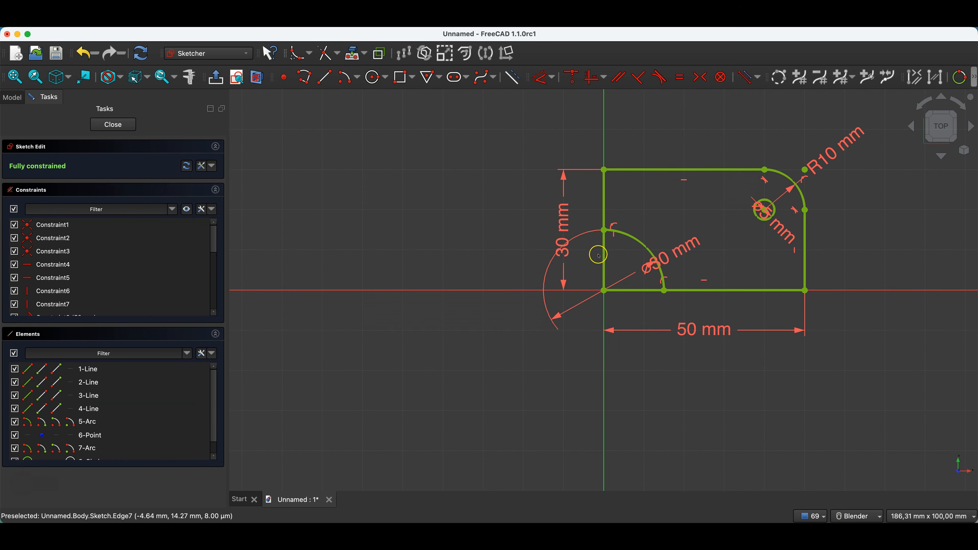
{"action": "left_click", "coordinate": [604, 258]}
{"action": "left_click", "coordinate": [645, 295]}
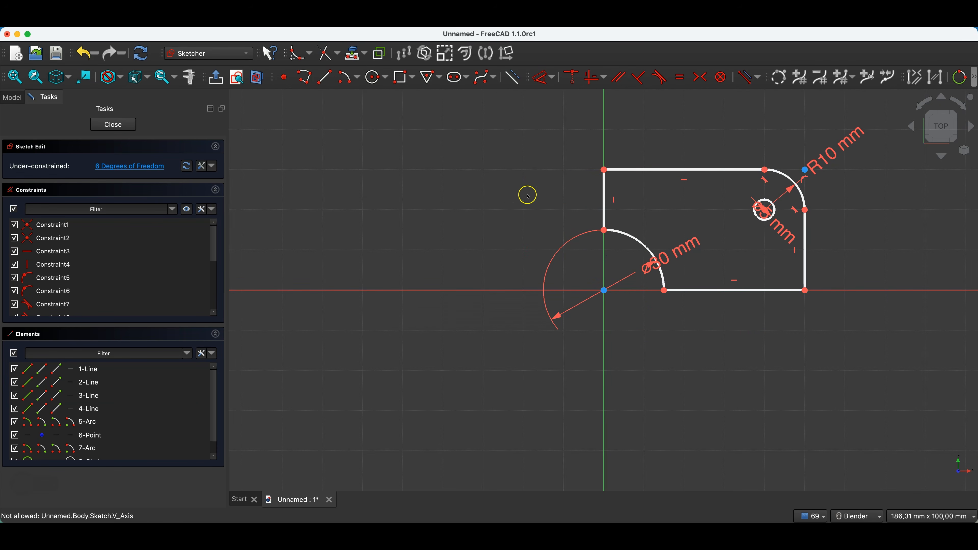
Step: Constrain the outline's upper-left corner onto the vertical axis and the large arc's lower endpoint onto the horizontal axis
{"action": "left_click_drag", "start_coordinate": [664, 291], "coordinate": [670, 305]}
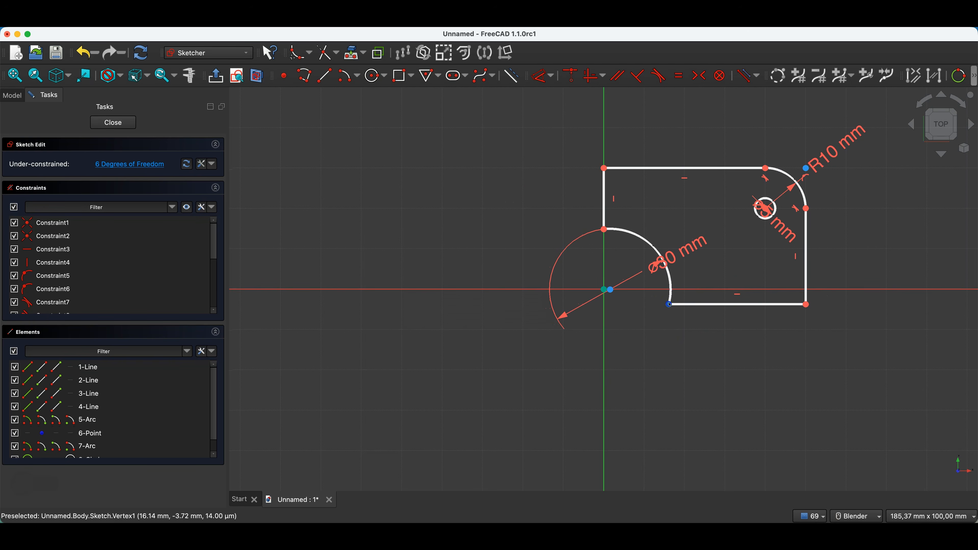
{"action": "left_click_drag", "start_coordinate": [603, 230], "coordinate": [613, 231]}
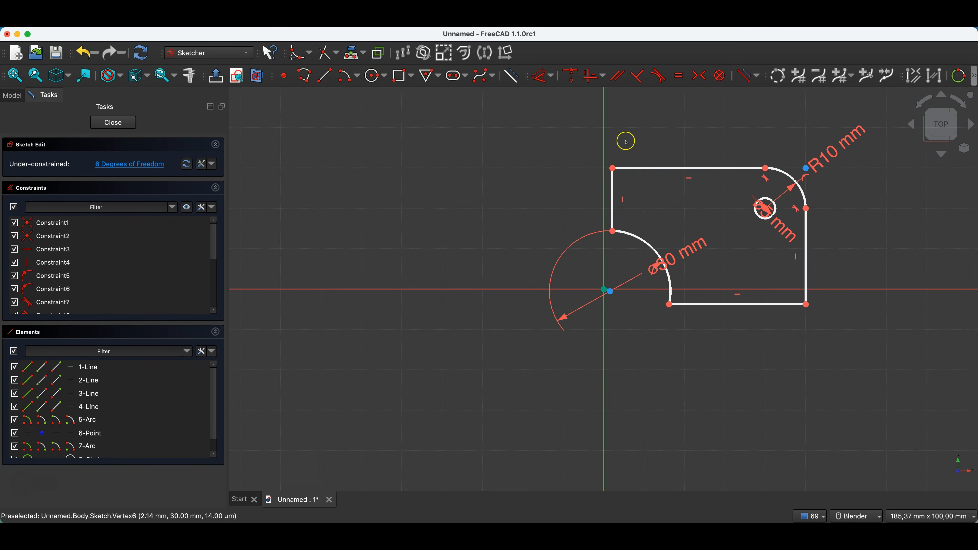
{"action": "left_click", "coordinate": [612, 169]}
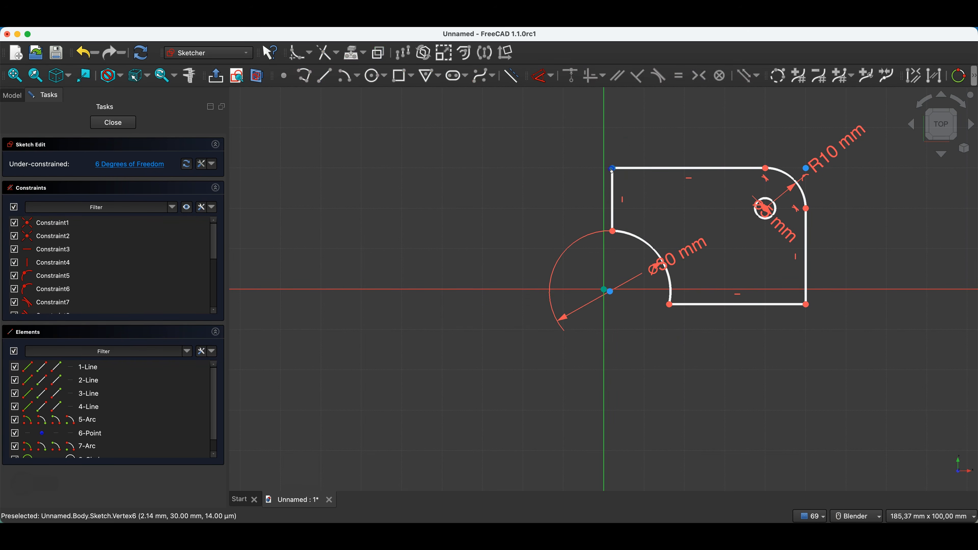
{"action": "left_click", "coordinate": [604, 156]}
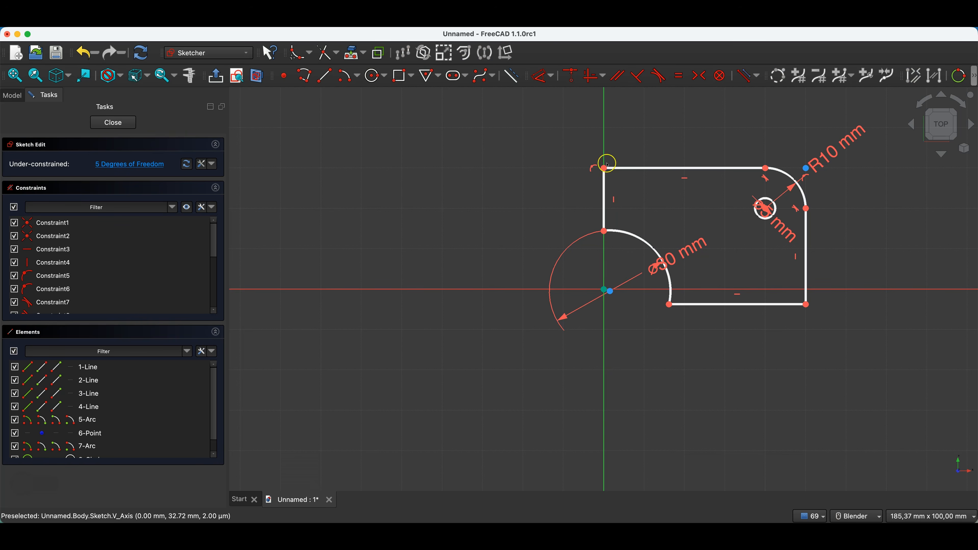
{"action": "left_click", "coordinate": [670, 305]}
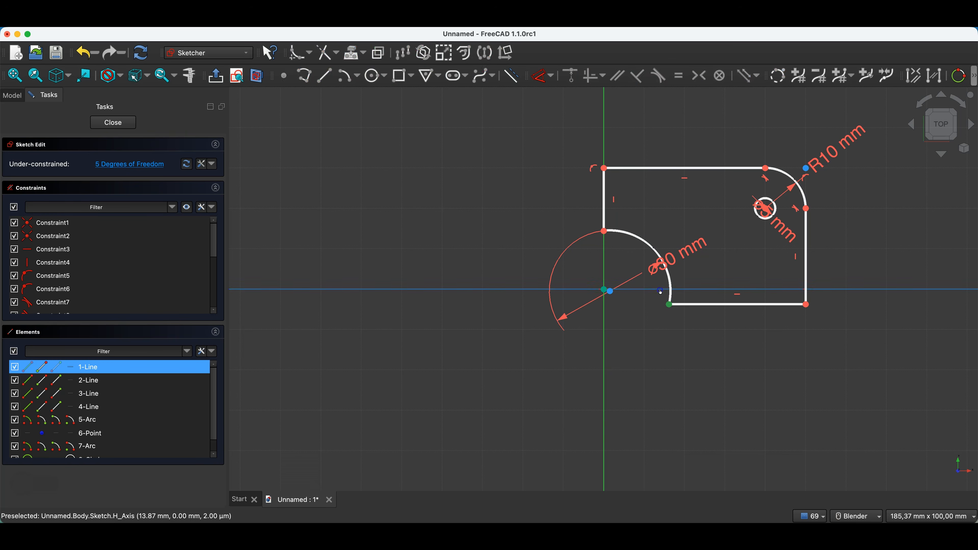
{"action": "left_click", "coordinate": [640, 319]}
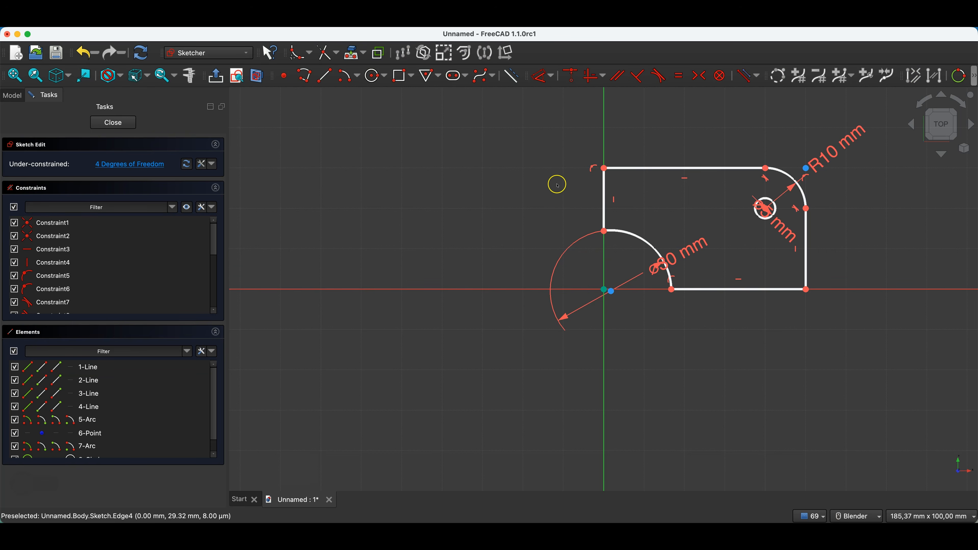
Step: Dimension the outline's upper-left corner at 30 mm above the origin and its lower-right corner at 50 mm from the vertical axis
{"action": "left_click", "coordinate": [604, 168]}
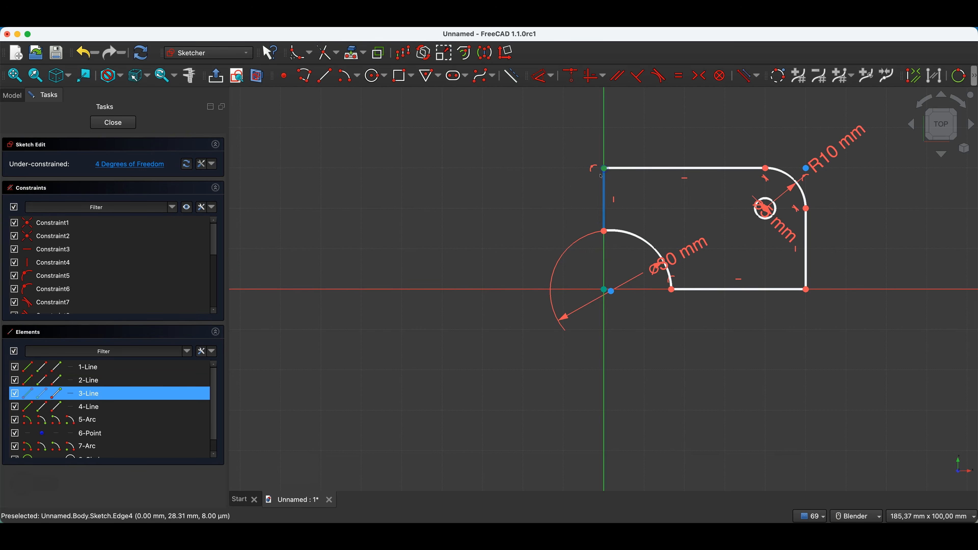
{"action": "key", "text": "d"}
{"action": "left_click", "coordinate": [511, 211]}
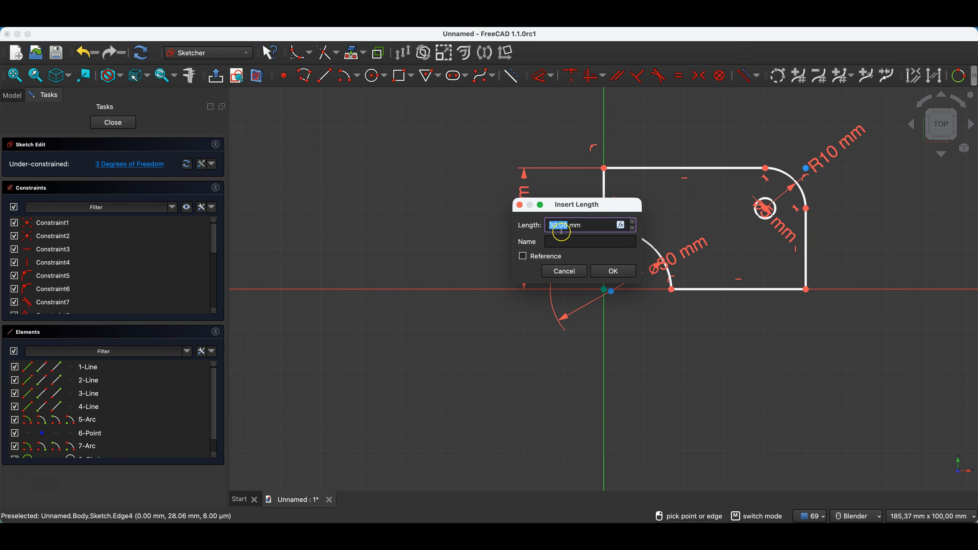
{"action": "left_click", "coordinate": [615, 272]}
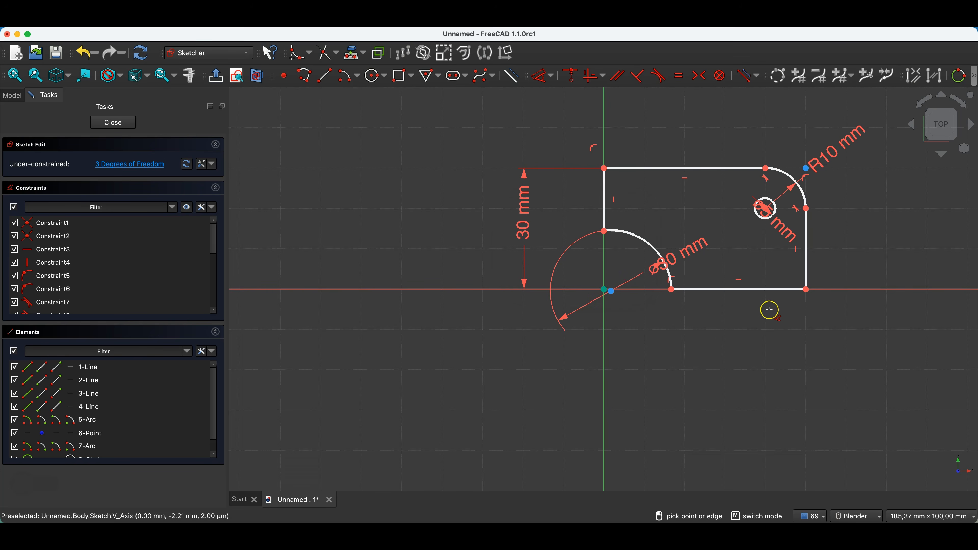
{"action": "left_click", "coordinate": [806, 289]}
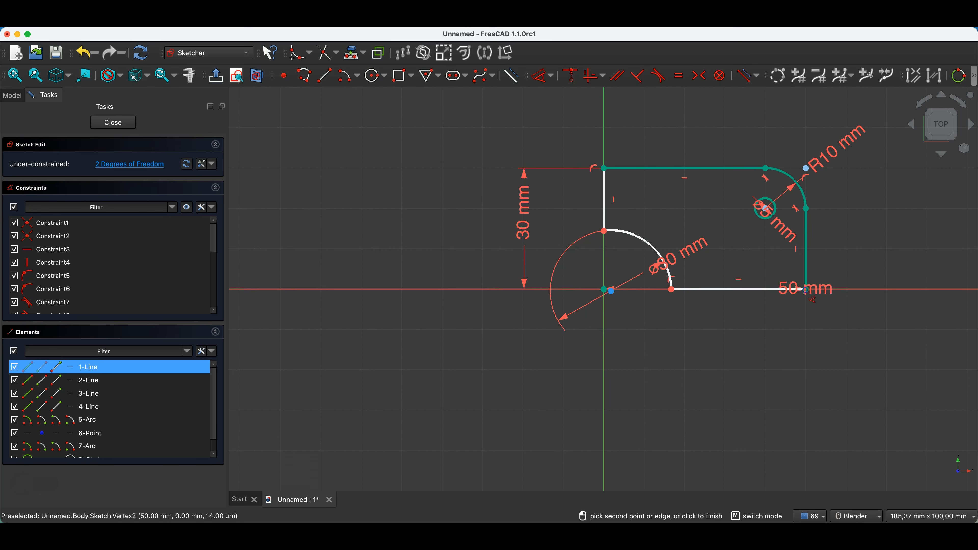
{"action": "left_click", "coordinate": [703, 334]}
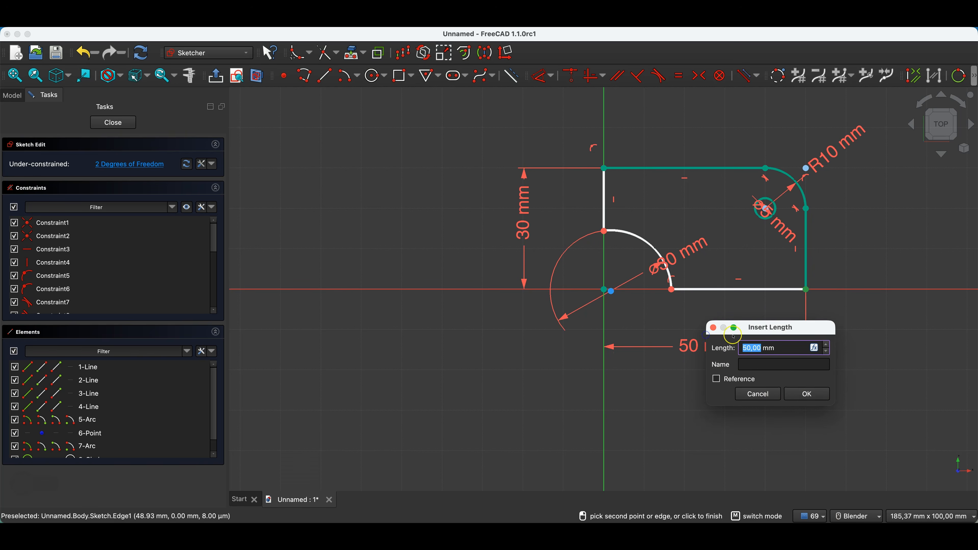
{"action": "left_click", "coordinate": [798, 393]}
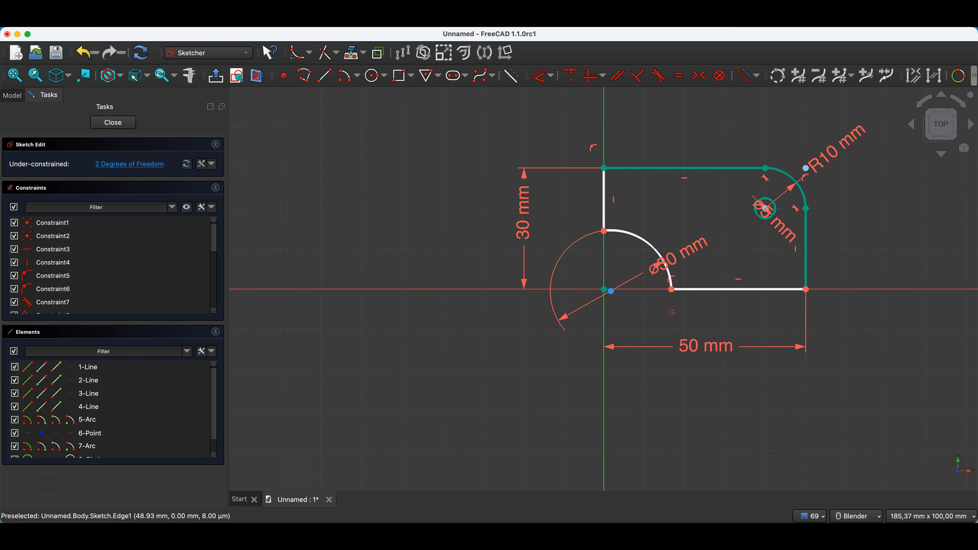
Step: Make the large arc's centre point coincident with the sketch origin
{"action": "mouse_move", "coordinate": [672, 290]}
{"action": "left_mouse_down"}
{"action": "mouse_move", "coordinate": [693, 293]}
{"action": "mouse_move", "coordinate": [674, 292]}
{"action": "mouse_move", "coordinate": [685, 292]}
{"action": "left_mouse_up"}
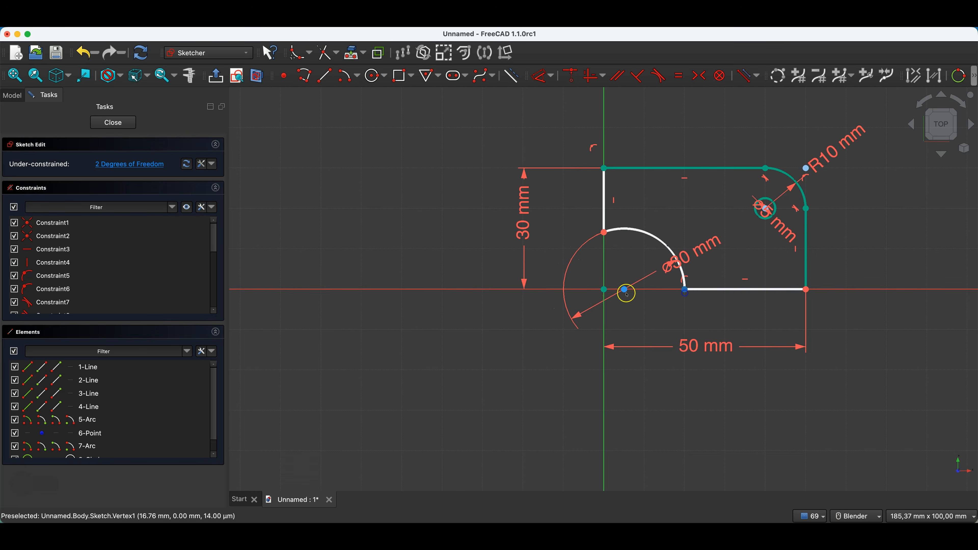
{"action": "left_click", "coordinate": [618, 294]}
{"action": "left_click", "coordinate": [607, 291]}
{"action": "key", "text": "c"}
{"action": "left_click", "coordinate": [500, 285]}
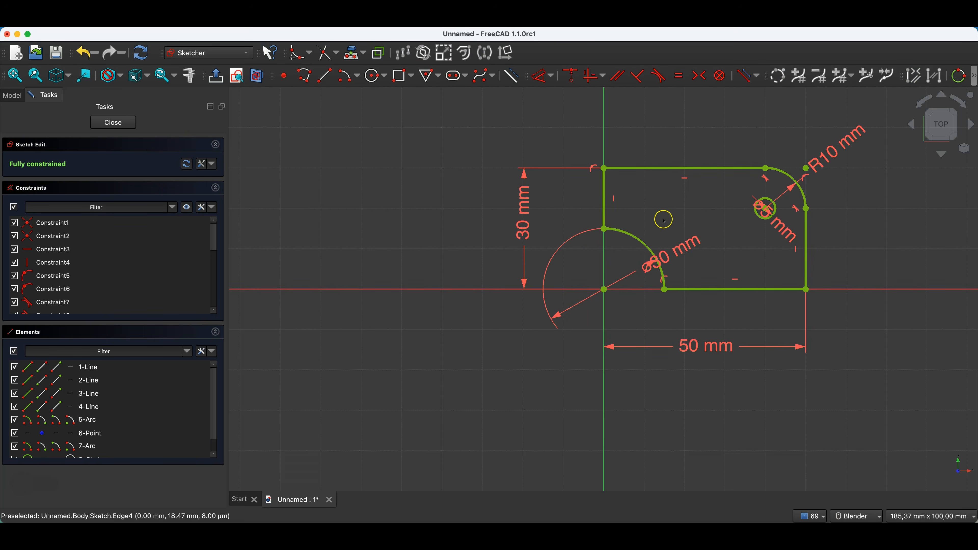
Step: Close the plate sketch and pad it 5 mm, one sided
{"action": "left_click", "coordinate": [113, 123]}
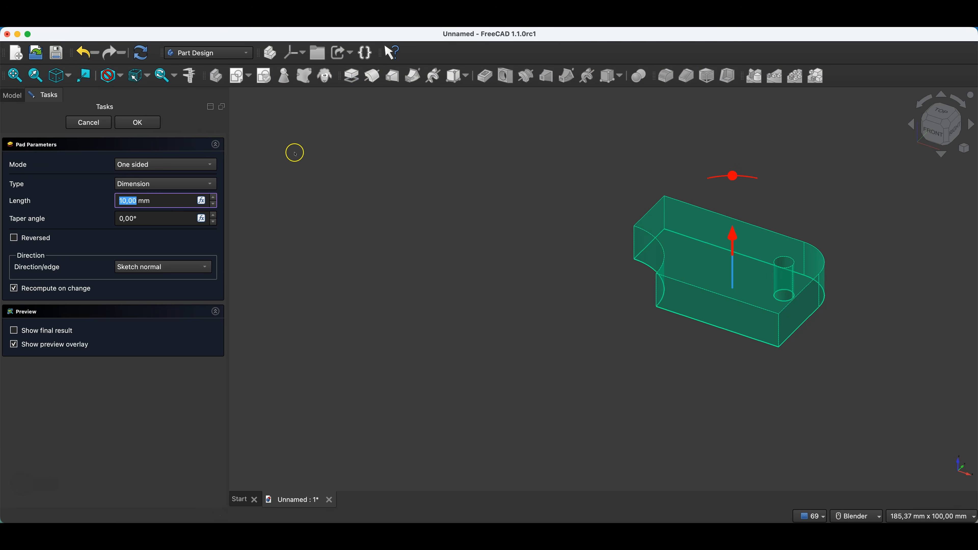
{"action": "type", "text": "5"}
{"action": "left_click", "coordinate": [83, 203]}
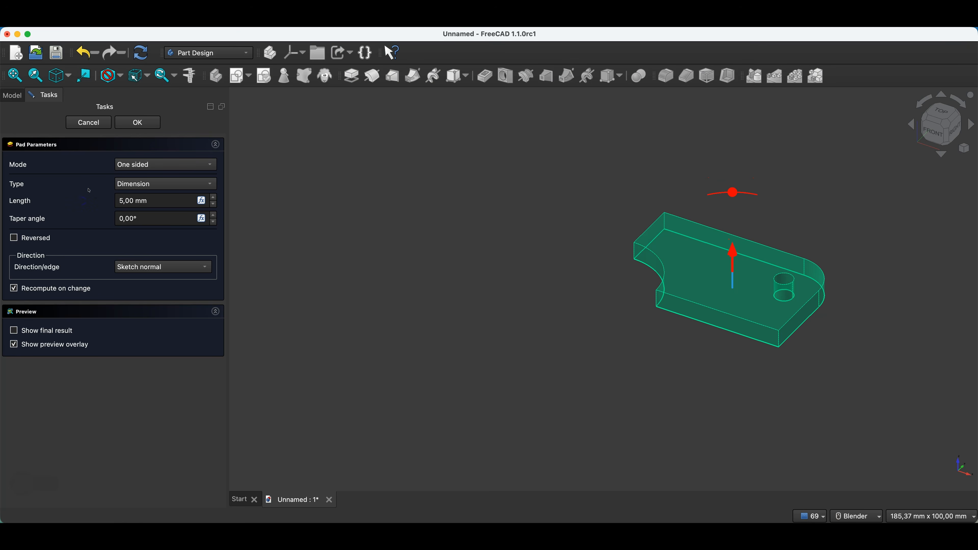
{"action": "left_click", "coordinate": [139, 124]}
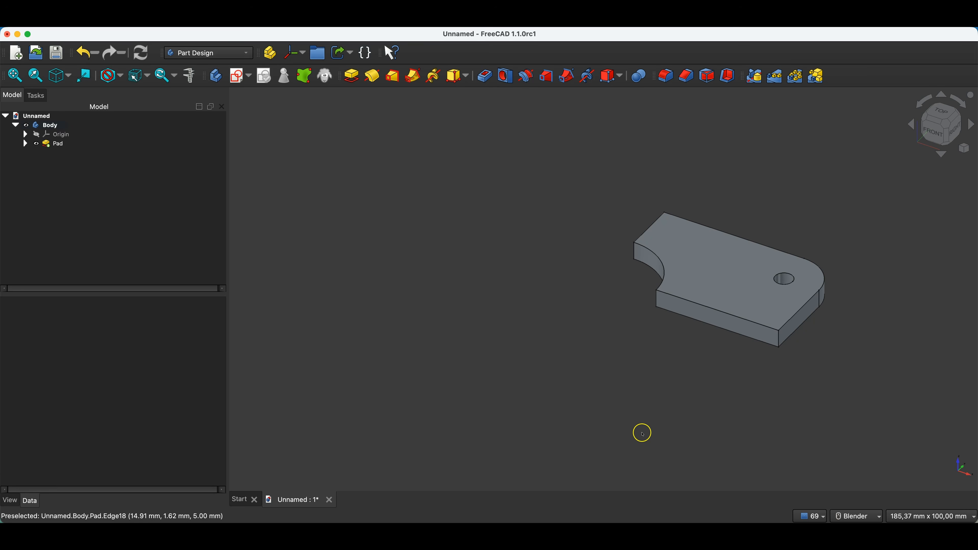
Step: Start a sketch on the pad's top face and project the rounded corner's arc as external geometry
{"action": "left_click", "coordinate": [719, 274]}
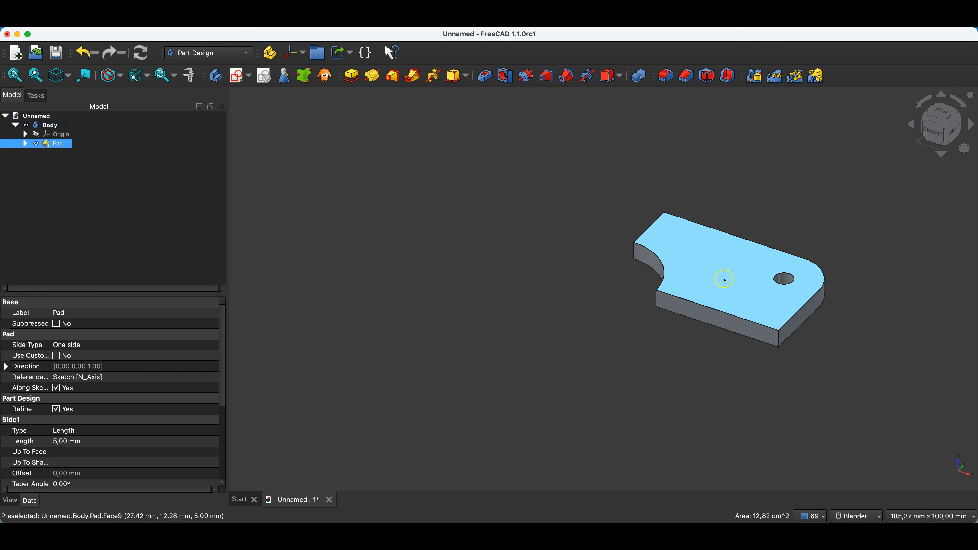
{"action": "left_click", "coordinate": [233, 77]}
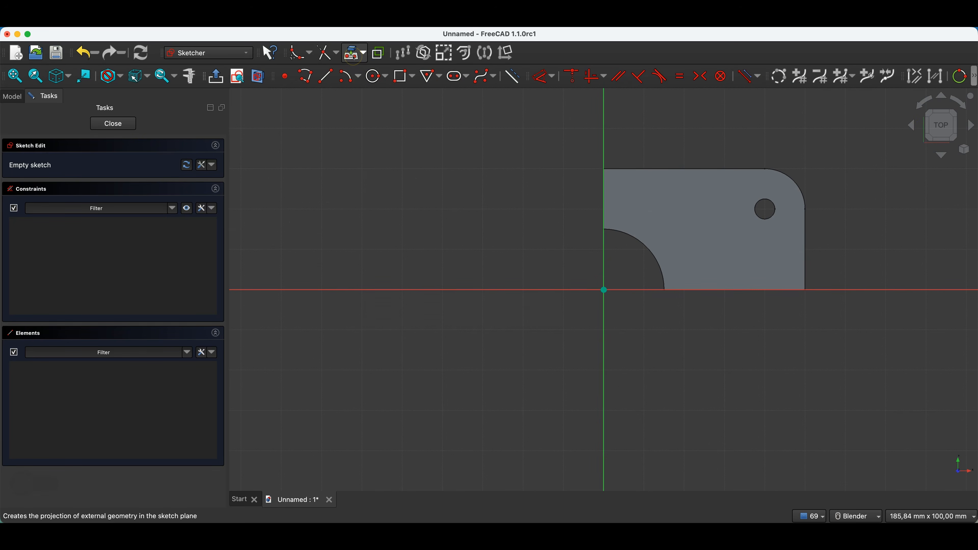
{"action": "left_click", "coordinate": [354, 55]}
{"action": "left_click", "coordinate": [786, 176]}
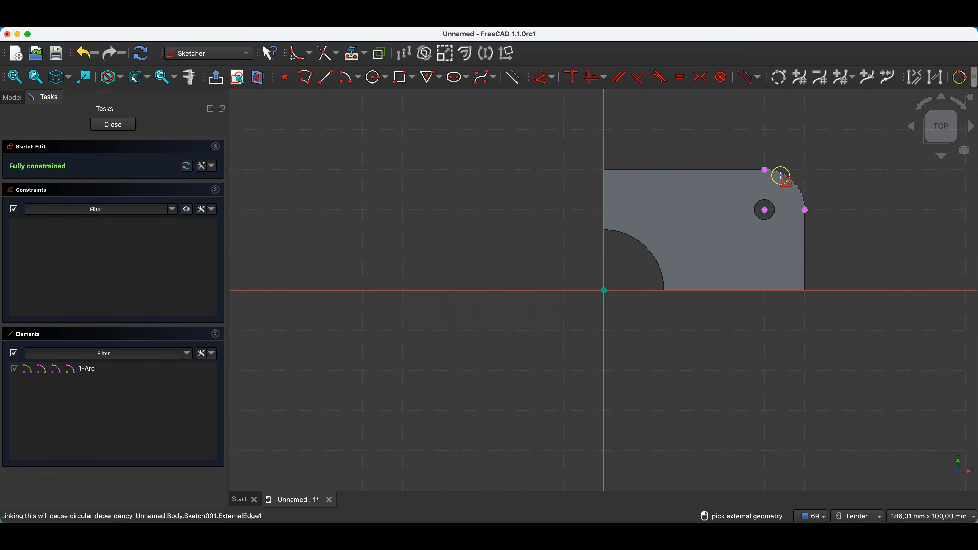
{"action": "right_click", "coordinate": [522, 151]}
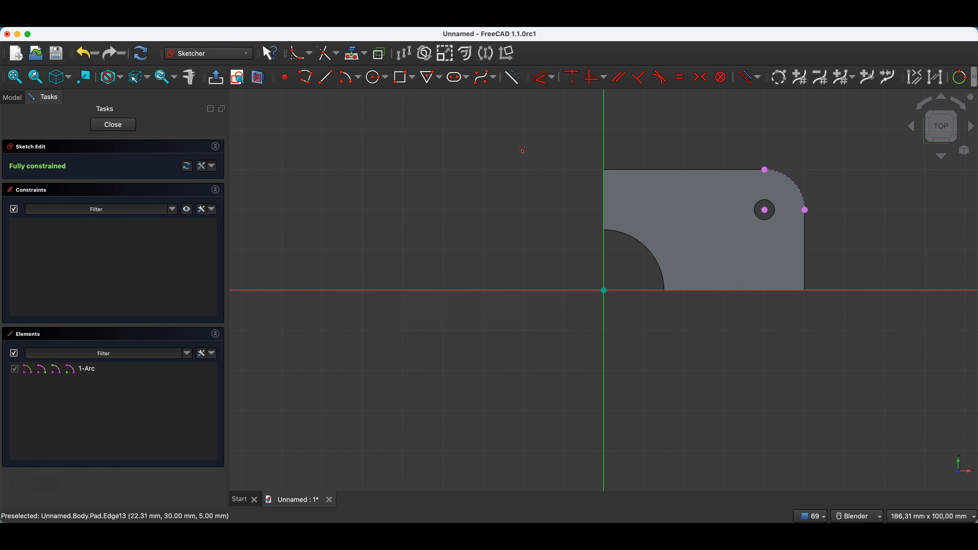
Step: Draw two circles centred on the hole, one through the corner arc's upper endpoint and one 15 mm in diameter
{"action": "left_click", "coordinate": [373, 76]}
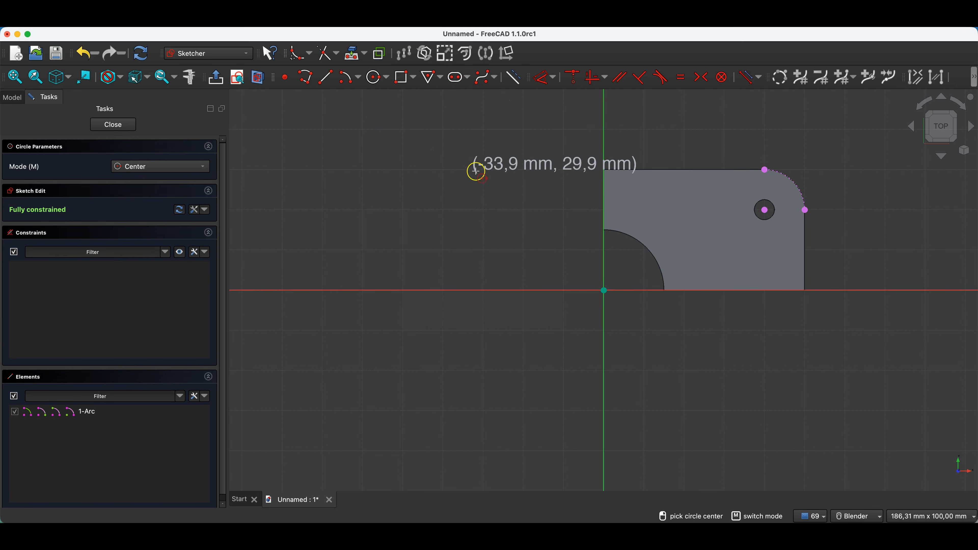
{"action": "left_click", "coordinate": [765, 211]}
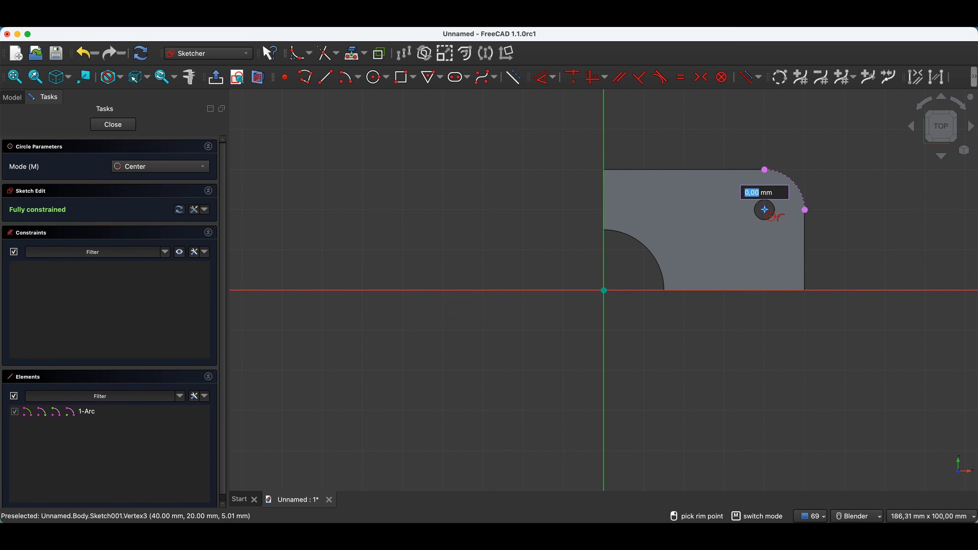
{"action": "left_click", "coordinate": [764, 170]}
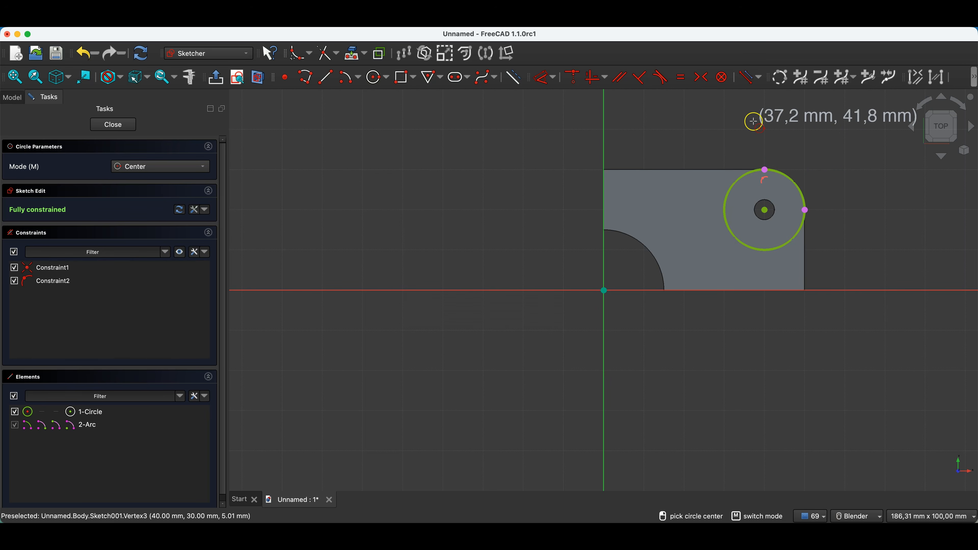
{"action": "left_click", "coordinate": [765, 210]}
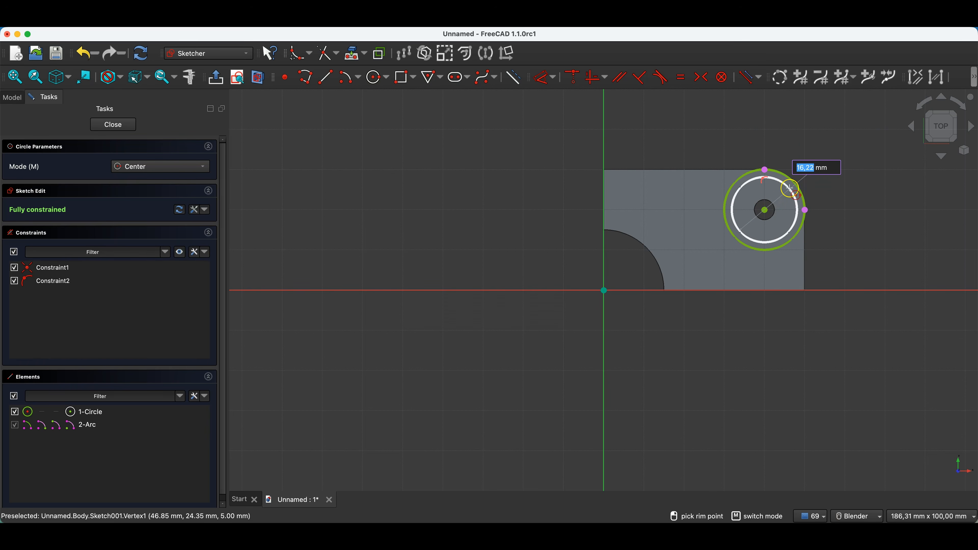
{"action": "type", "text": "15"}
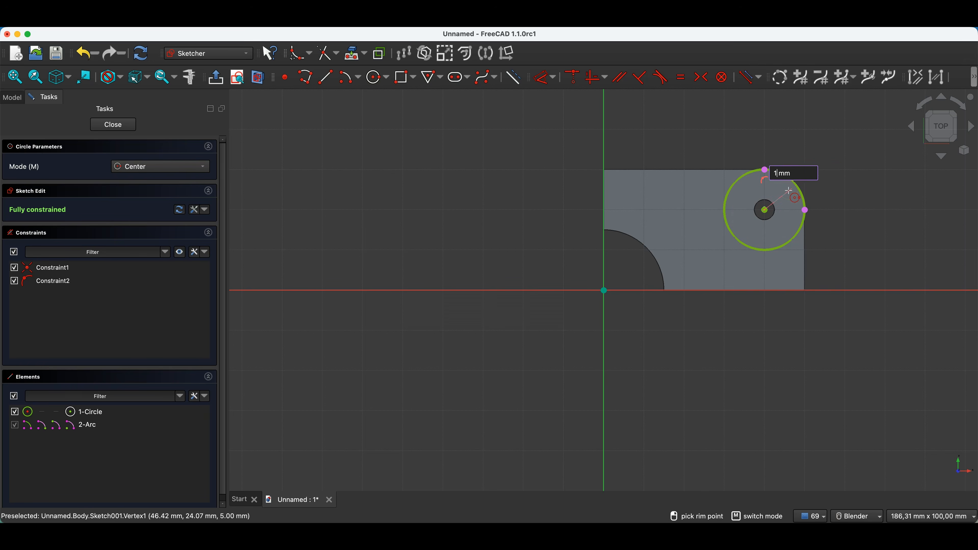
{"action": "key", "text": "Return"}
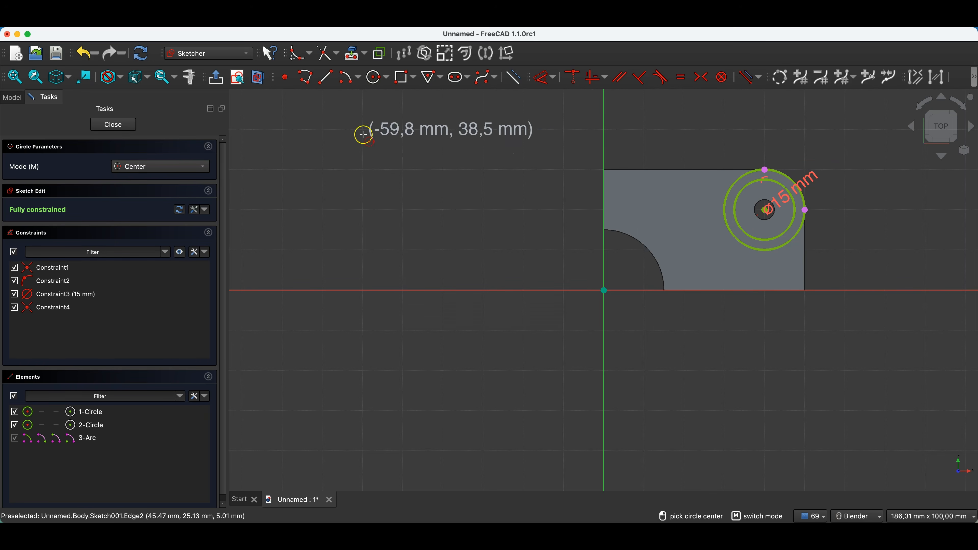
Step: Draw two lines from the hole's centre to the upper and lower endpoints of the projected corner arc
{"action": "left_click", "coordinate": [326, 77]}
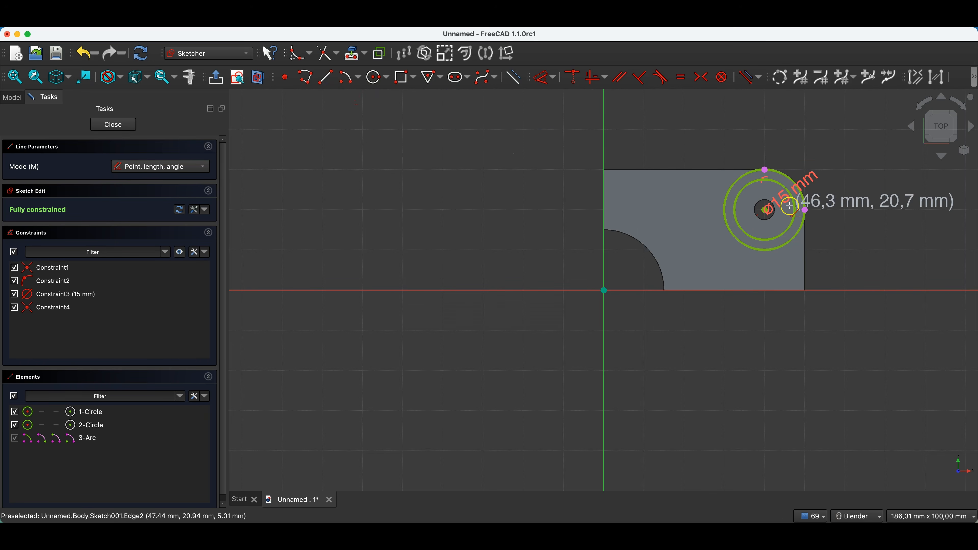
{"action": "left_click", "coordinate": [765, 209]}
{"action": "left_click", "coordinate": [767, 167]}
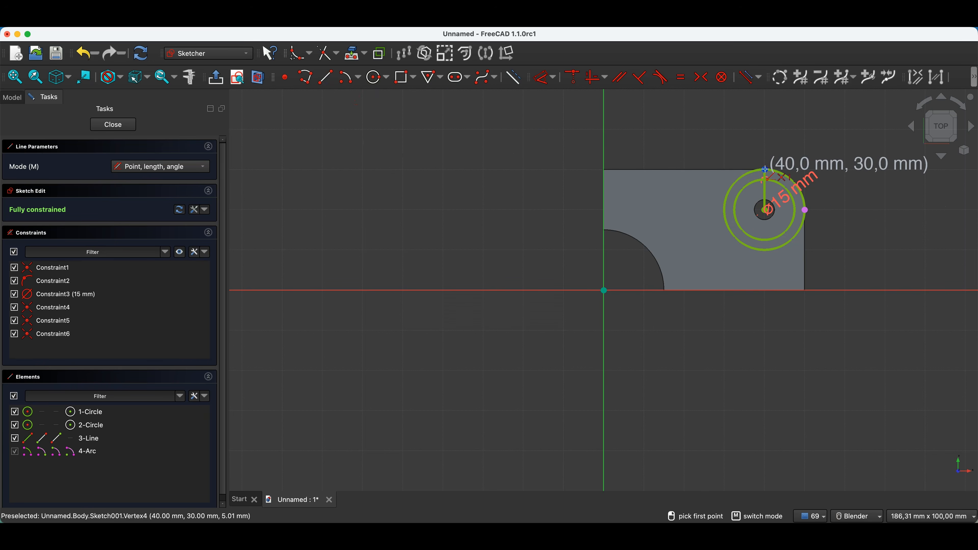
{"action": "left_click", "coordinate": [765, 210]}
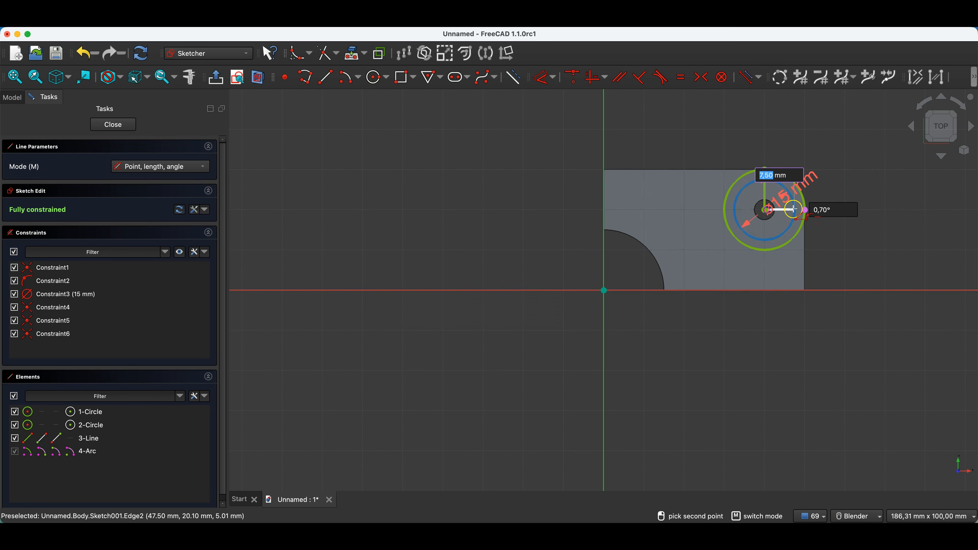
{"action": "left_click", "coordinate": [804, 210]}
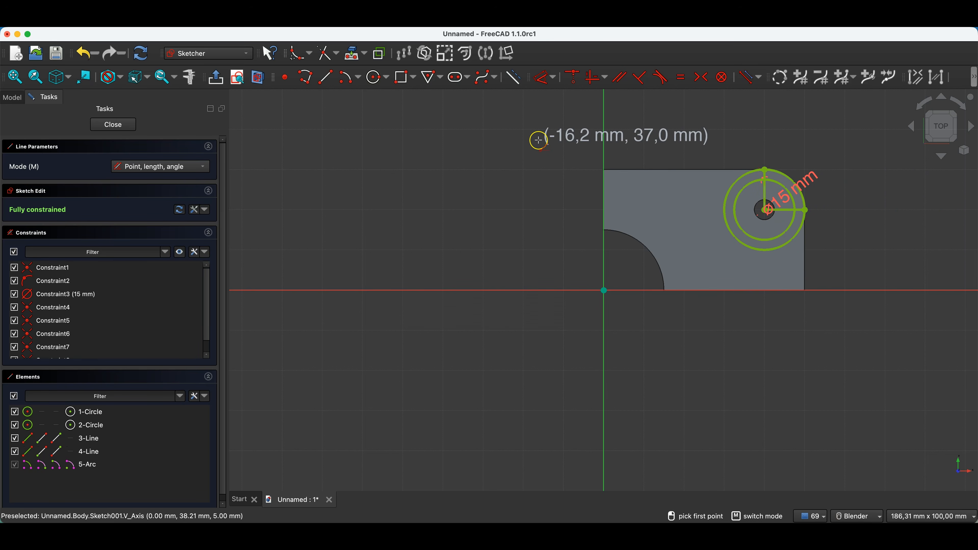
{"action": "key", "text": "Escape"}
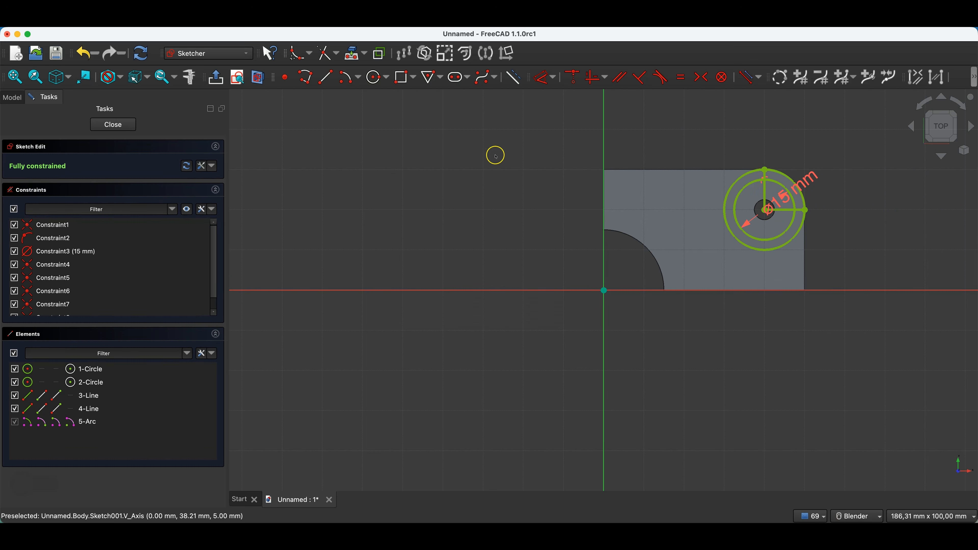
Step: Trim both circles and the inner parts of the two lines, leaving a closed quarter-ring profile at the rounded corner
{"action": "left_click", "coordinate": [325, 57]}
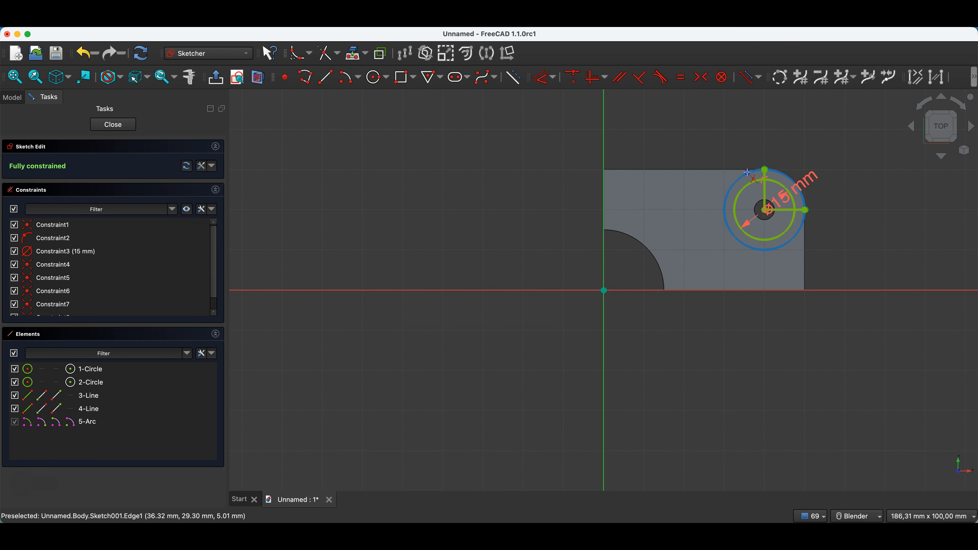
{"action": "left_click", "coordinate": [747, 187]}
{"action": "left_click", "coordinate": [747, 186]}
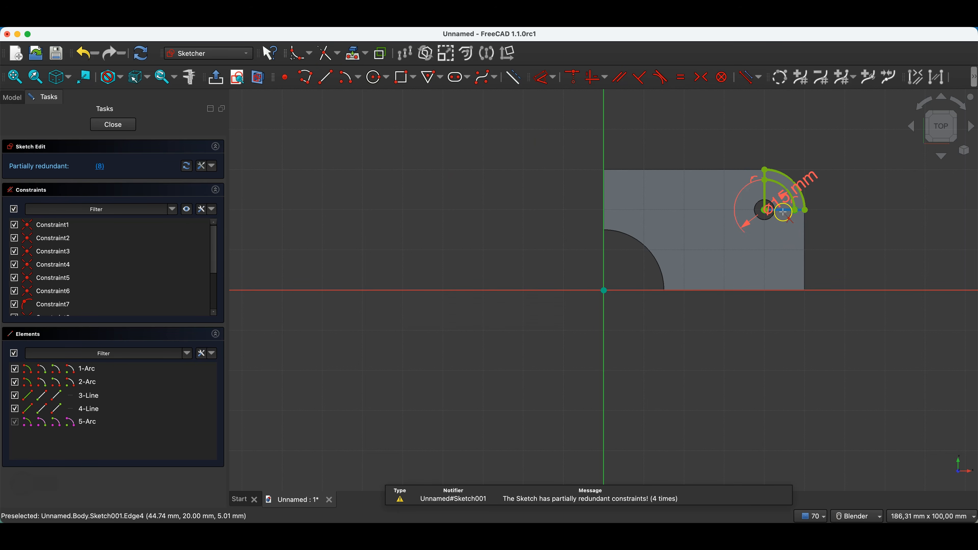
{"action": "left_click", "coordinate": [769, 204]}
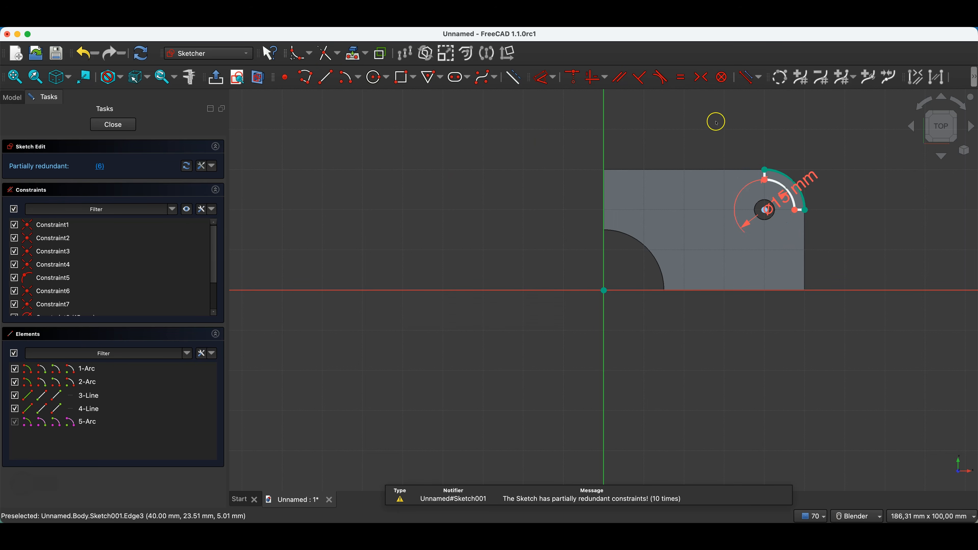
Step: Test the quarter ring's points and edges for free movement and reposition the 15 mm diameter dimension to the hole's upper left
{"action": "scroll", "coordinate": [870, 184], "scroll_direction": "up", "scroll_amount": 5}
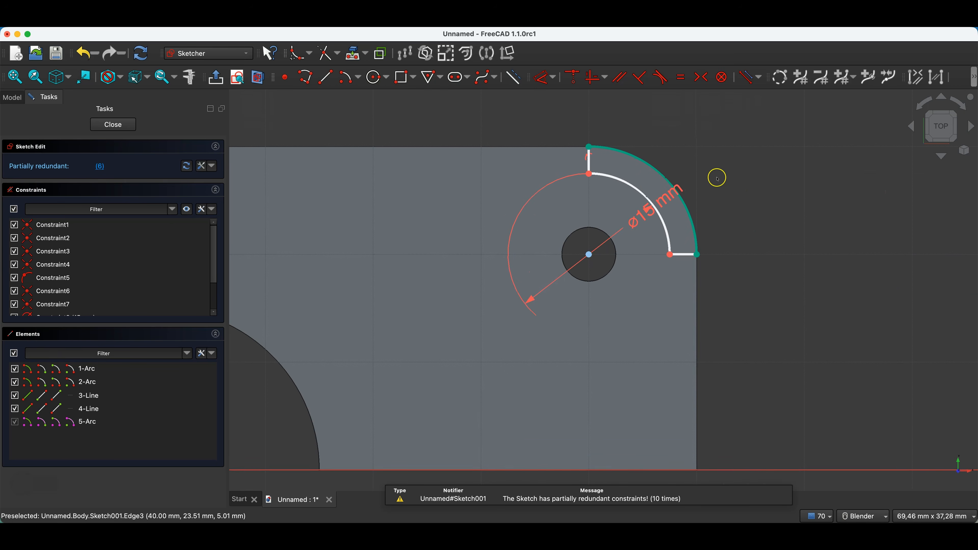
{"action": "left_click_drag", "start_coordinate": [669, 265], "coordinate": [669, 267]}
{"action": "left_click_drag", "start_coordinate": [589, 172], "coordinate": [609, 191]}
{"action": "left_click_drag", "start_coordinate": [666, 177], "coordinate": [708, 125]}
{"action": "left_click_drag", "start_coordinate": [589, 159], "coordinate": [576, 161]}
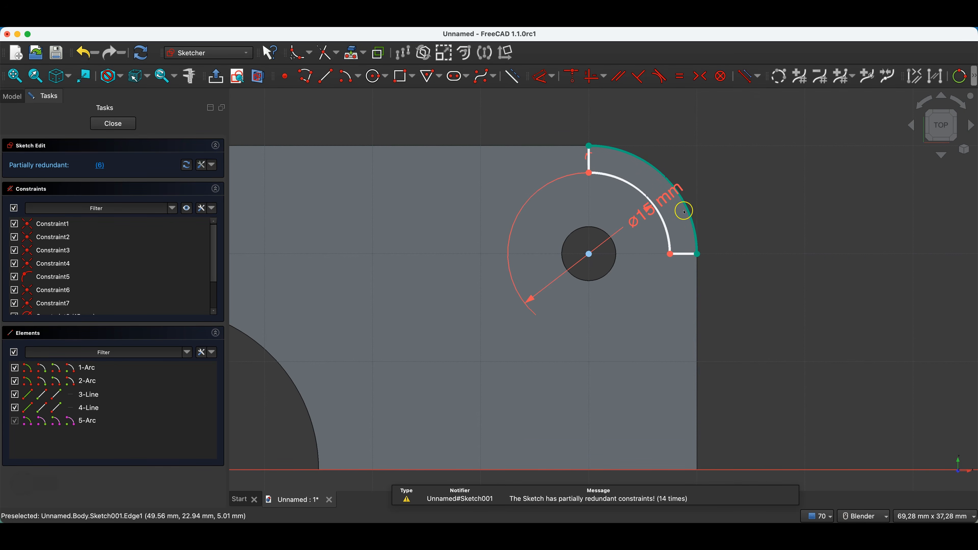
{"action": "double_click", "coordinate": [667, 201]}
{"action": "left_click_drag", "start_coordinate": [667, 200], "coordinate": [491, 175]}
{"action": "left_click_drag", "start_coordinate": [682, 254], "coordinate": [683, 262]}
{"action": "mouse_move", "coordinate": [697, 254]}
{"action": "left_mouse_down"}
{"action": "mouse_move", "coordinate": [696, 266]}
{"action": "mouse_move", "coordinate": [677, 263]}
{"action": "mouse_move", "coordinate": [681, 247]}
{"action": "left_mouse_up"}
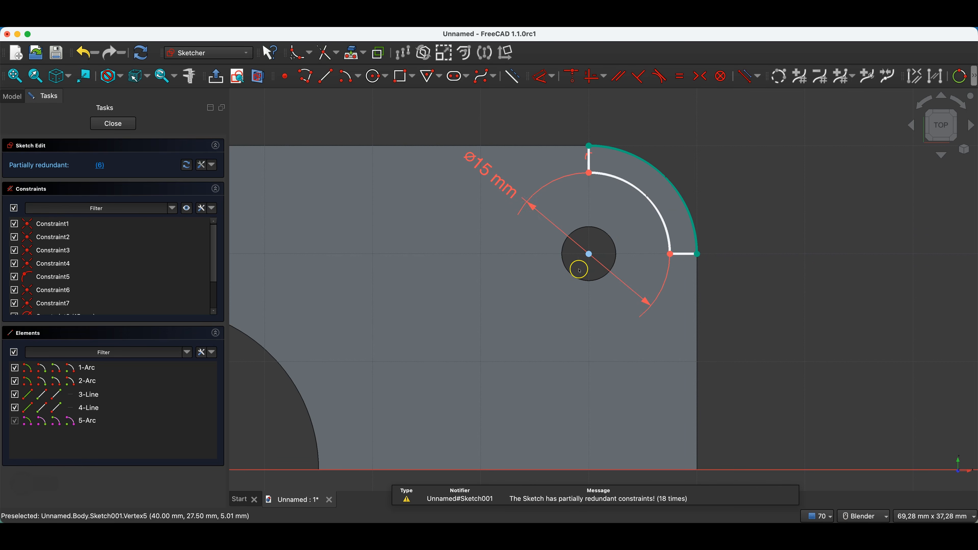
{"action": "left_click_drag", "start_coordinate": [588, 254], "coordinate": [606, 231]}
{"action": "left_click_drag", "start_coordinate": [591, 168], "coordinate": [633, 193]}
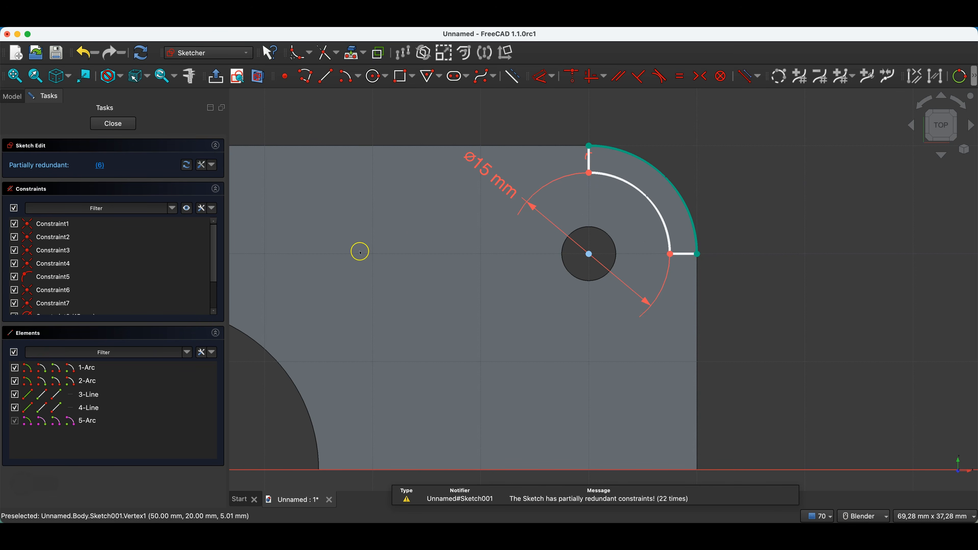
Step: Delete the sketch's flagged redundant constraints, first Constraint6 and then Constraint5
{"action": "left_click", "coordinate": [99, 166]}
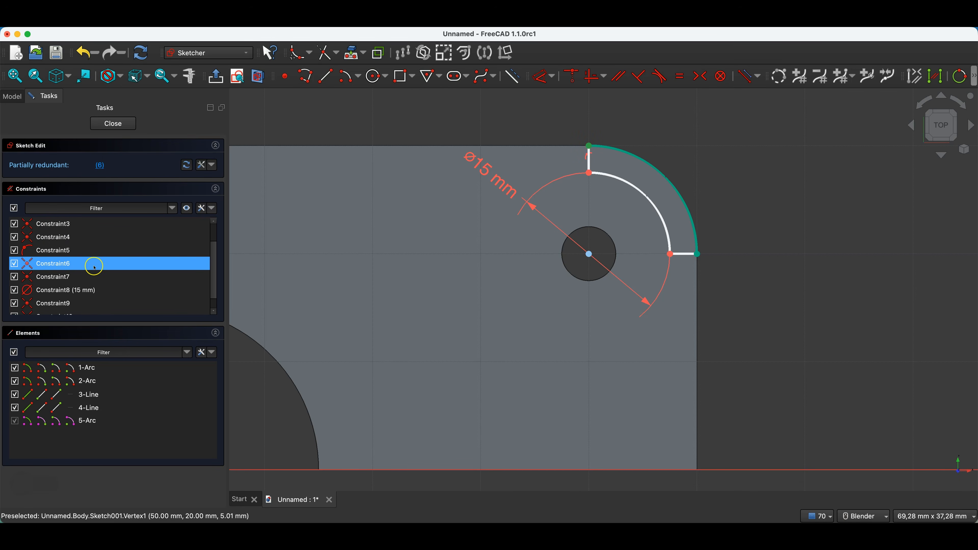
{"action": "right_click", "coordinate": [60, 264]}
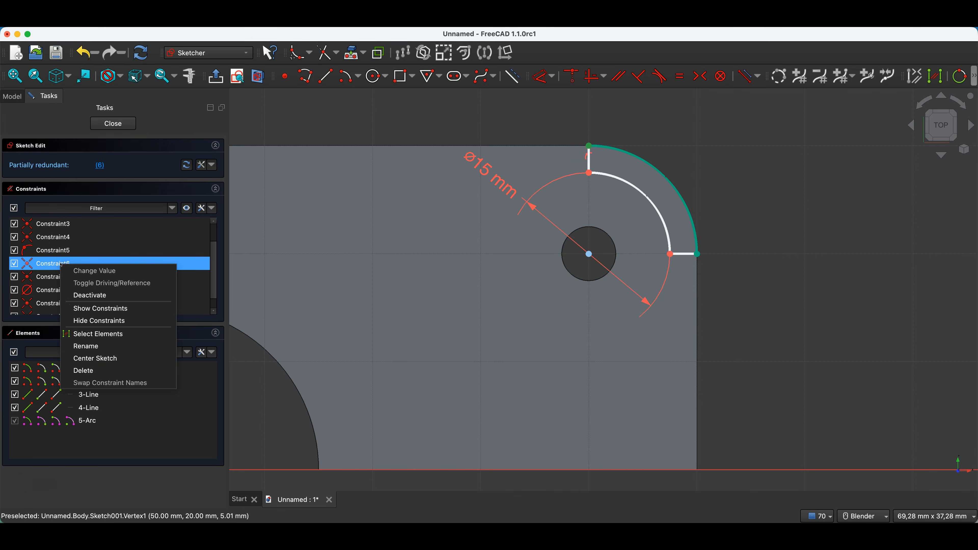
{"action": "left_click", "coordinate": [84, 371]}
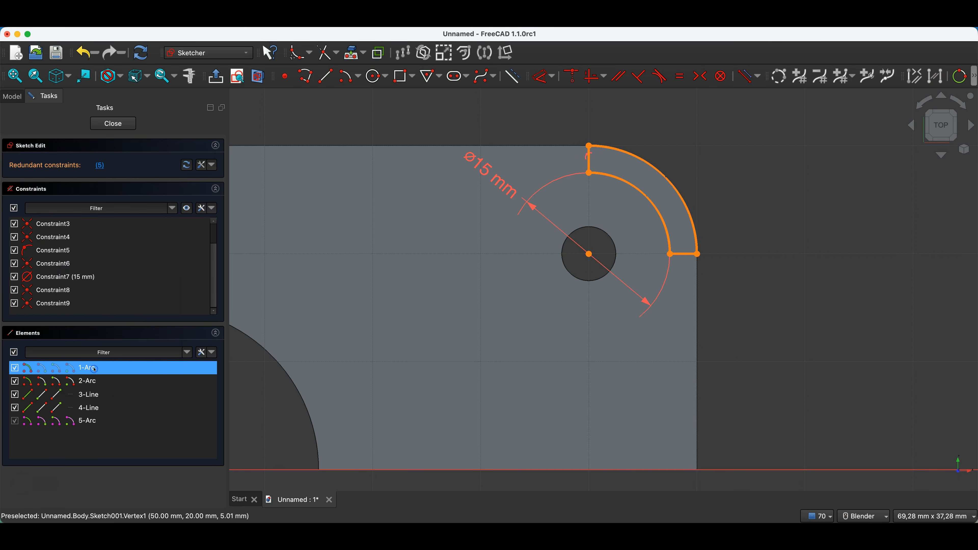
{"action": "left_click", "coordinate": [99, 166]}
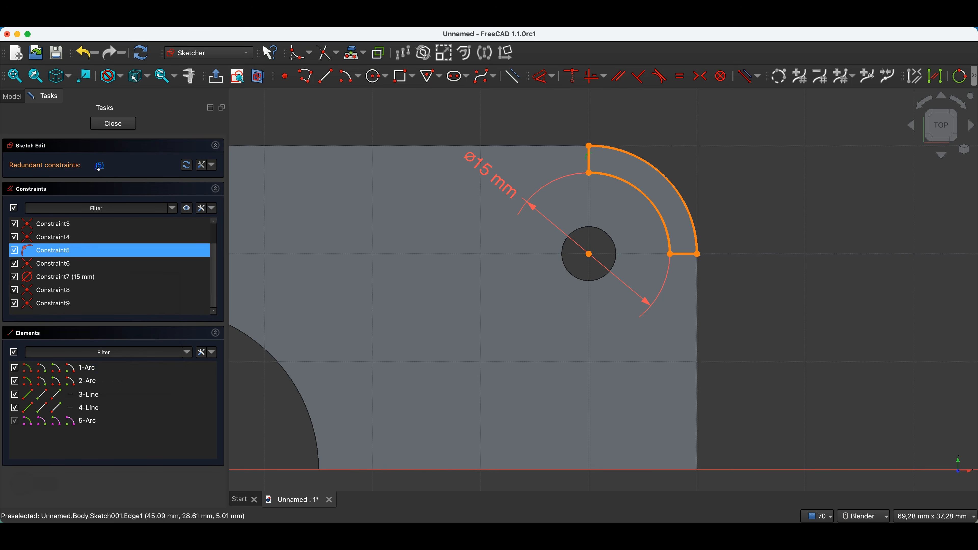
{"action": "right_click", "coordinate": [55, 254]}
{"action": "left_click", "coordinate": [97, 365]}
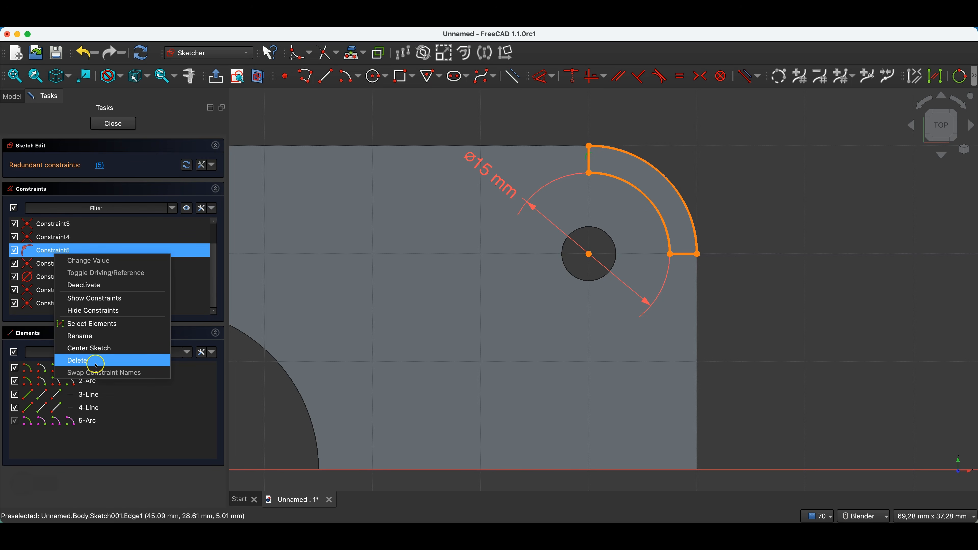
Step: Highlight the under-constrained elements and check whether the inner arc's lower endpoint can still move
{"action": "left_click", "coordinate": [146, 166]}
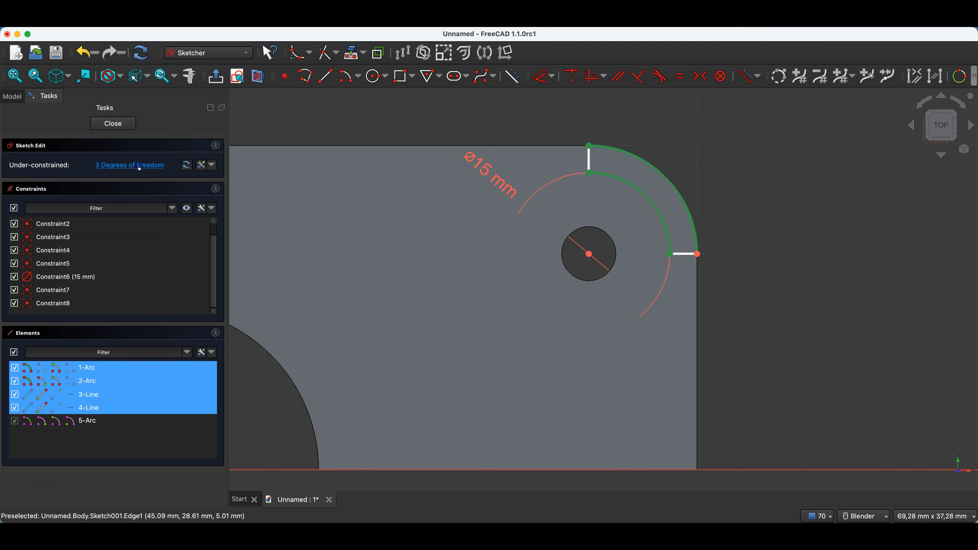
{"action": "left_click", "coordinate": [698, 148]}
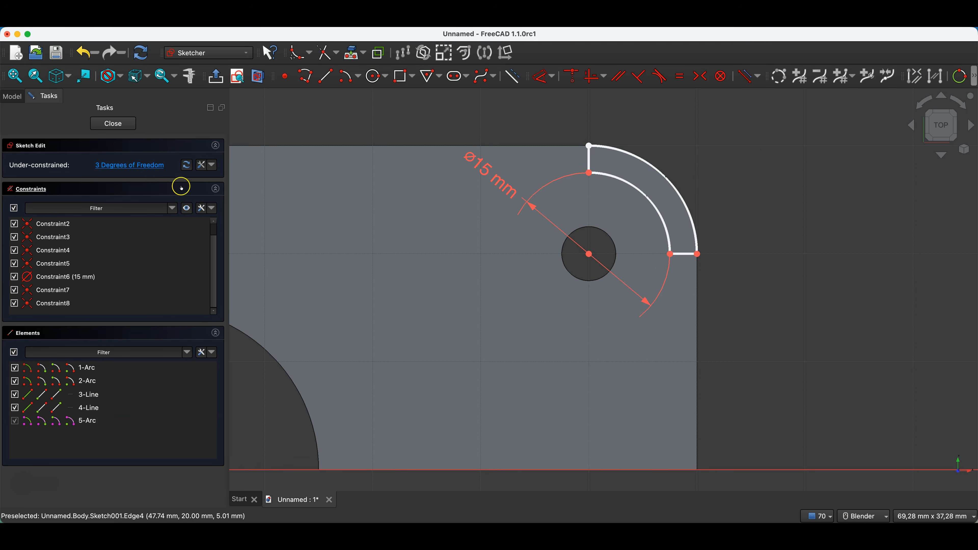
{"action": "left_click_drag", "start_coordinate": [671, 255], "coordinate": [670, 249]}
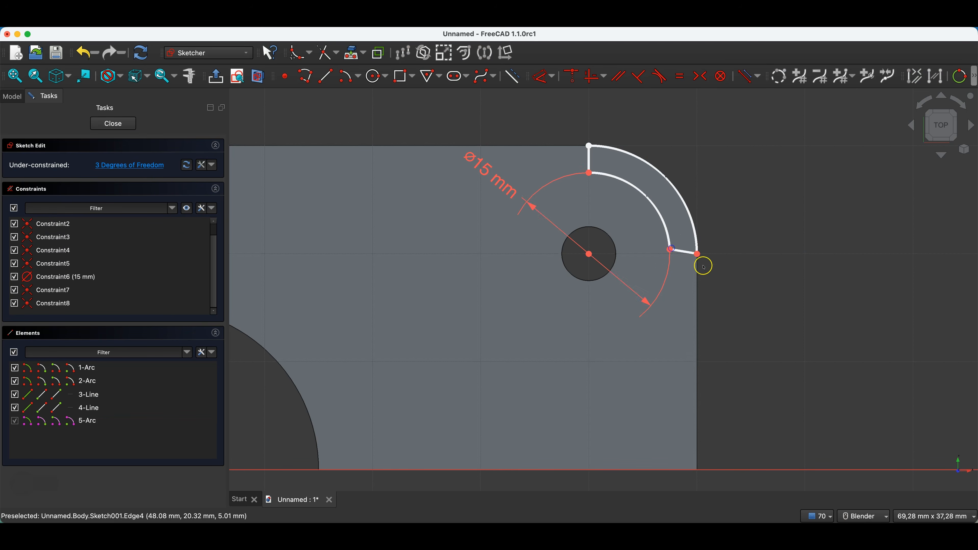
Step: Constrain the quarter ring's lower end line horizontal and its upper end line vertical
{"action": "left_click", "coordinate": [683, 252]}
{"action": "key", "text": "h"}
{"action": "left_click", "coordinate": [591, 160]}
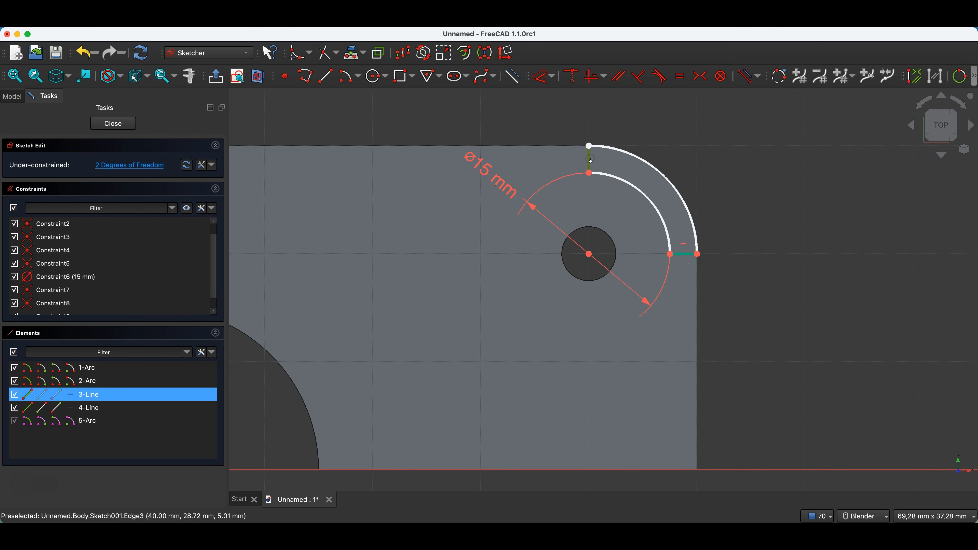
{"action": "key", "text": "v"}
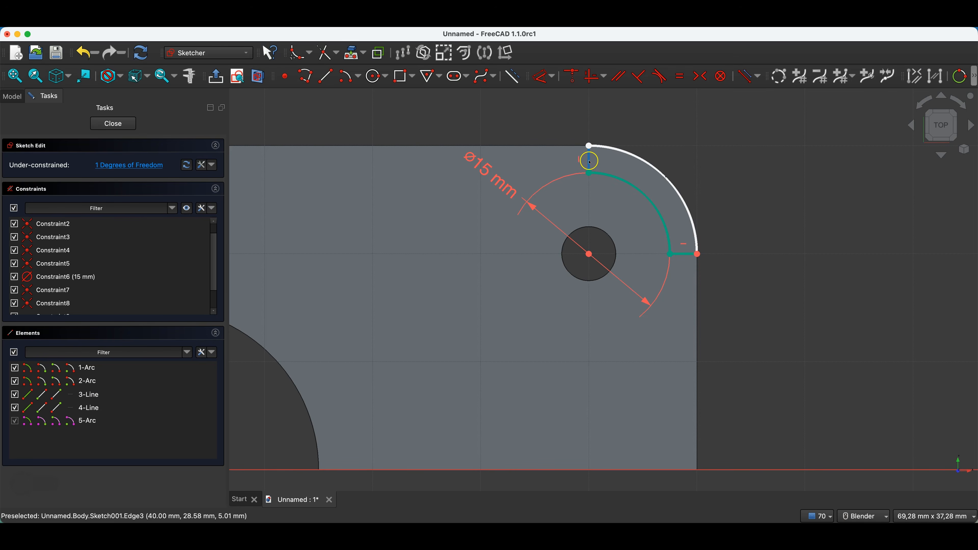
Step: Try to make the outer arc's loose upper endpoint coincident with the top of the upper end line, and undo the constraint
{"action": "left_click_drag", "start_coordinate": [589, 147], "coordinate": [612, 151]}
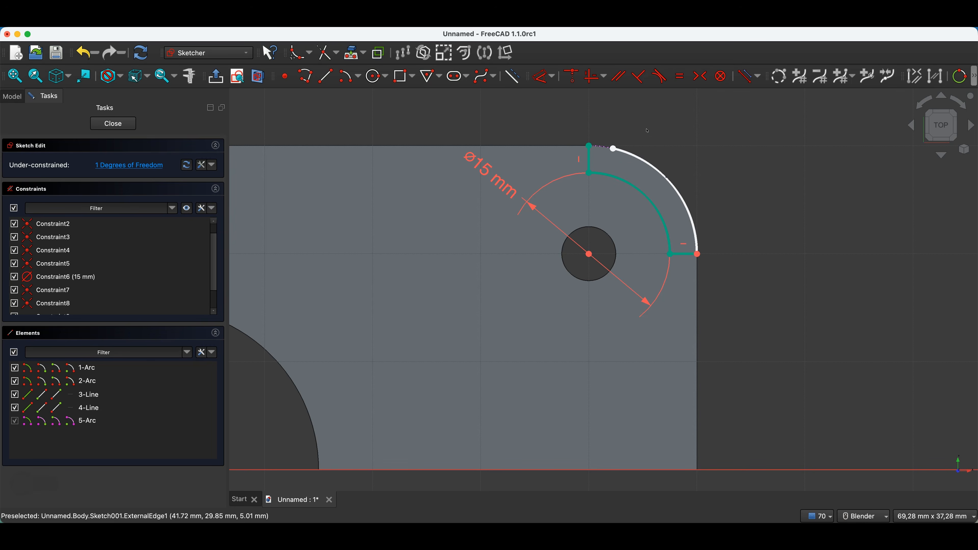
{"action": "left_click", "coordinate": [615, 154]}
{"action": "left_click", "coordinate": [589, 148]}
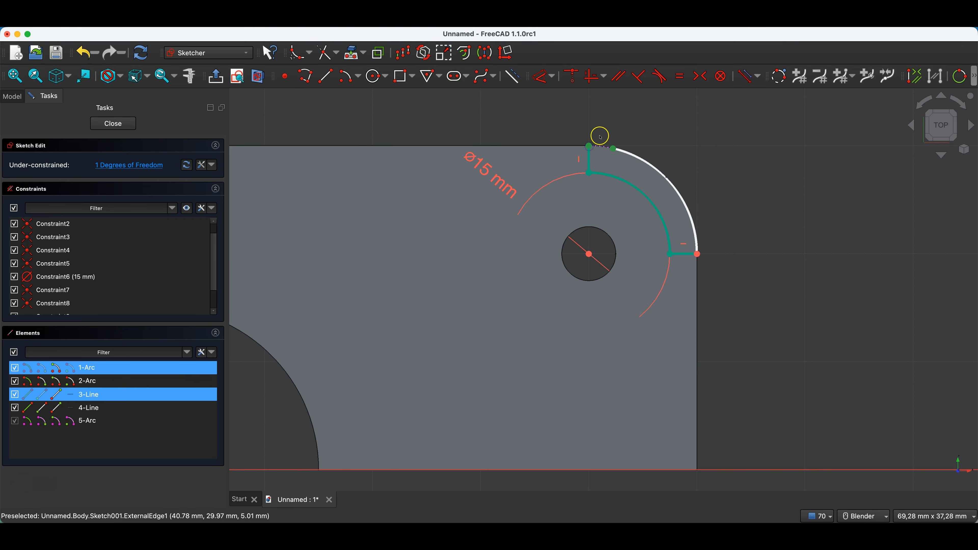
{"action": "left_click", "coordinate": [572, 77]}
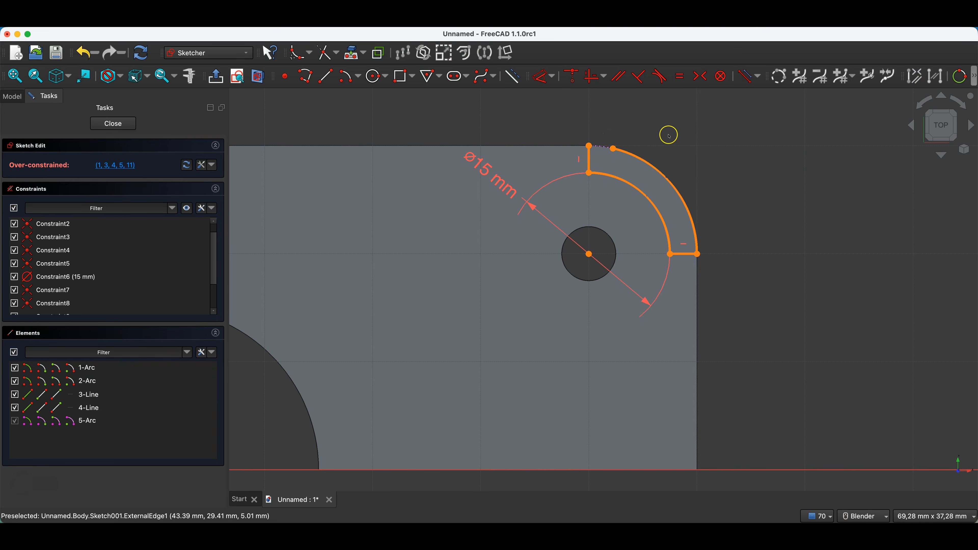
{"action": "key", "text": "super+z"}
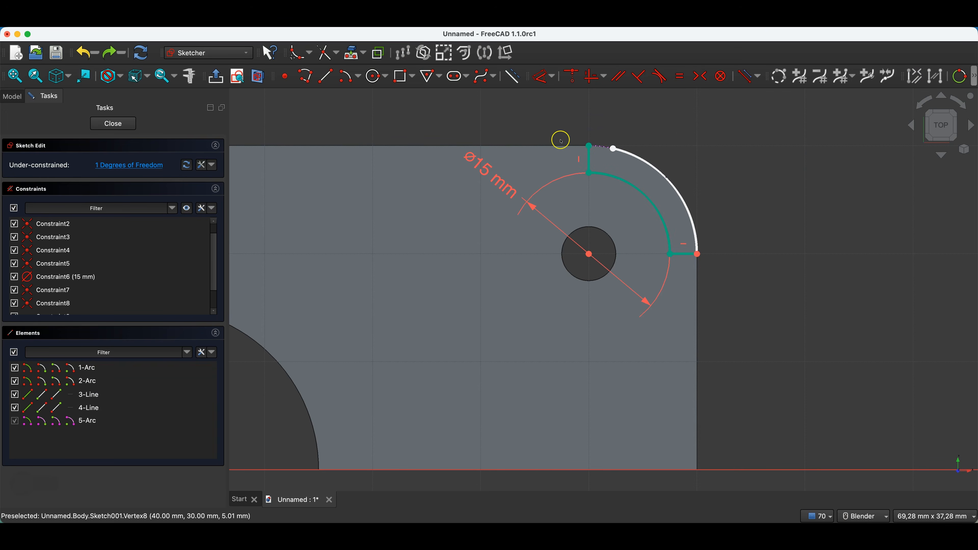
Step: Apply a vertical constraint between the upper endpoints of the outer and inner arcs
{"action": "mouse_move", "coordinate": [611, 149]}
{"action": "left_mouse_down"}
{"action": "mouse_move", "coordinate": [587, 140]}
{"action": "mouse_move", "coordinate": [604, 142]}
{"action": "left_mouse_up"}
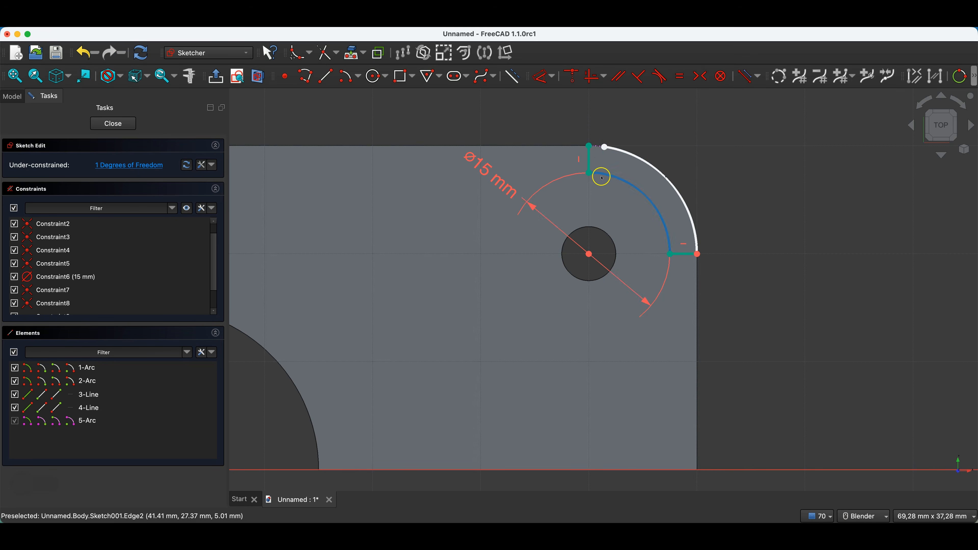
{"action": "left_click", "coordinate": [605, 146]}
{"action": "left_click", "coordinate": [593, 175]}
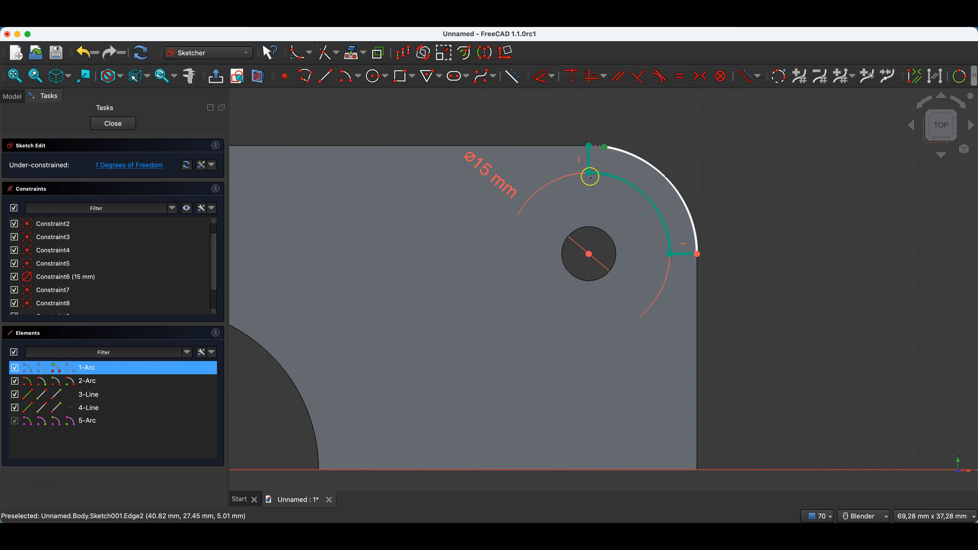
{"action": "left_click", "coordinate": [604, 76]}
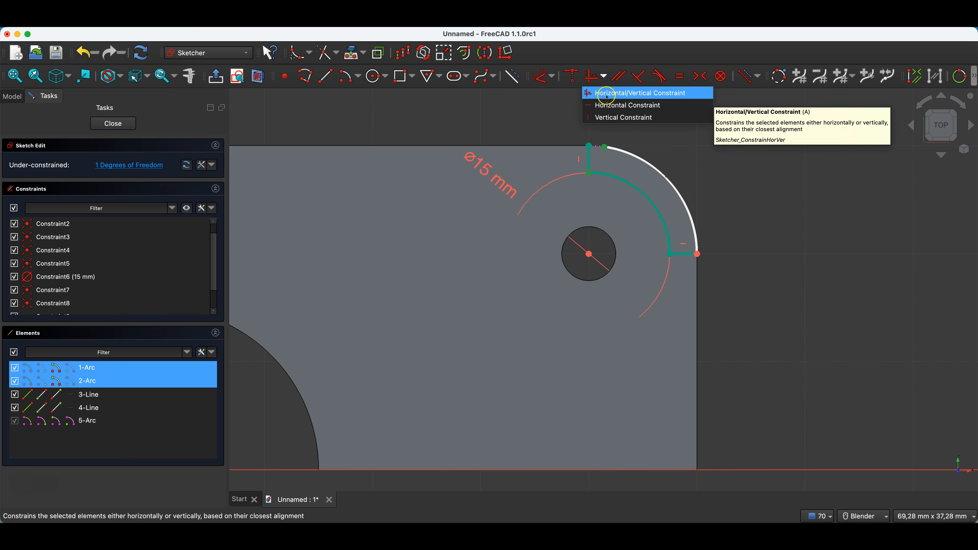
{"action": "left_click", "coordinate": [604, 118]}
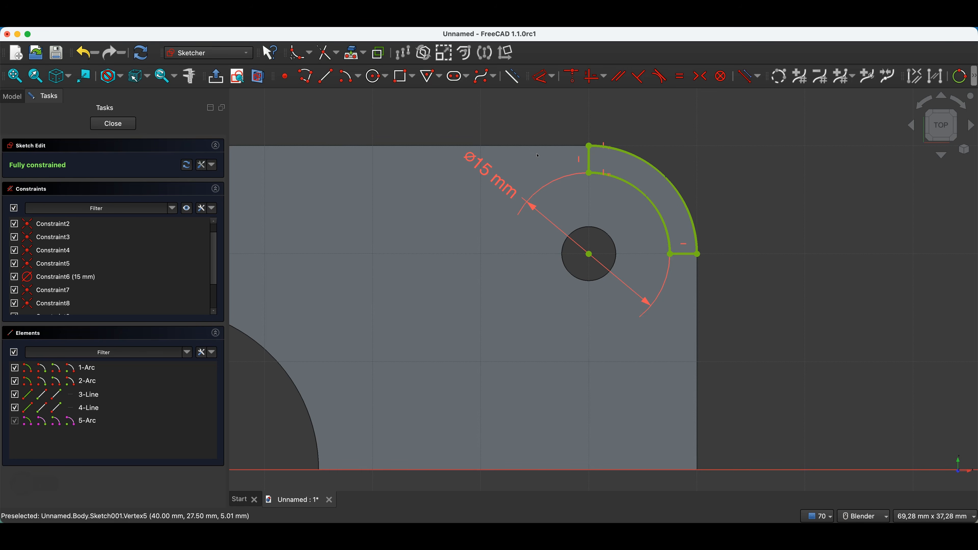
Step: Finish the quarter-ring sketch and pad it 10 mm upward from the plate's top face
{"action": "left_click", "coordinate": [114, 124]}
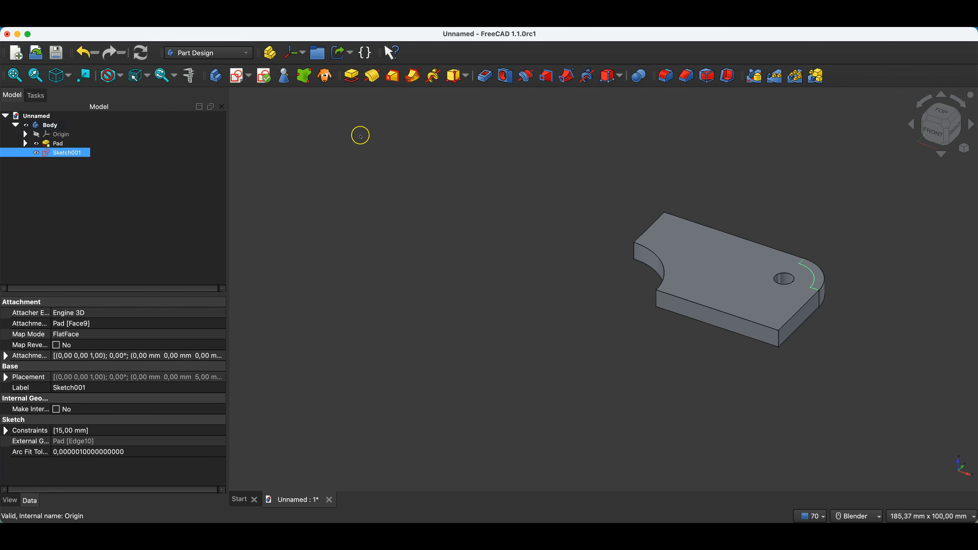
{"action": "left_click", "coordinate": [351, 76]}
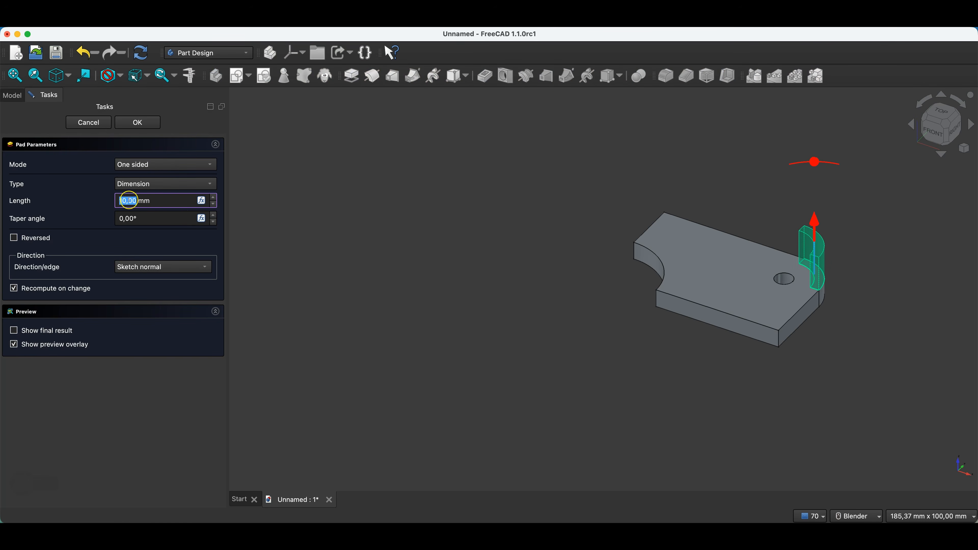
{"action": "left_click", "coordinate": [138, 122]}
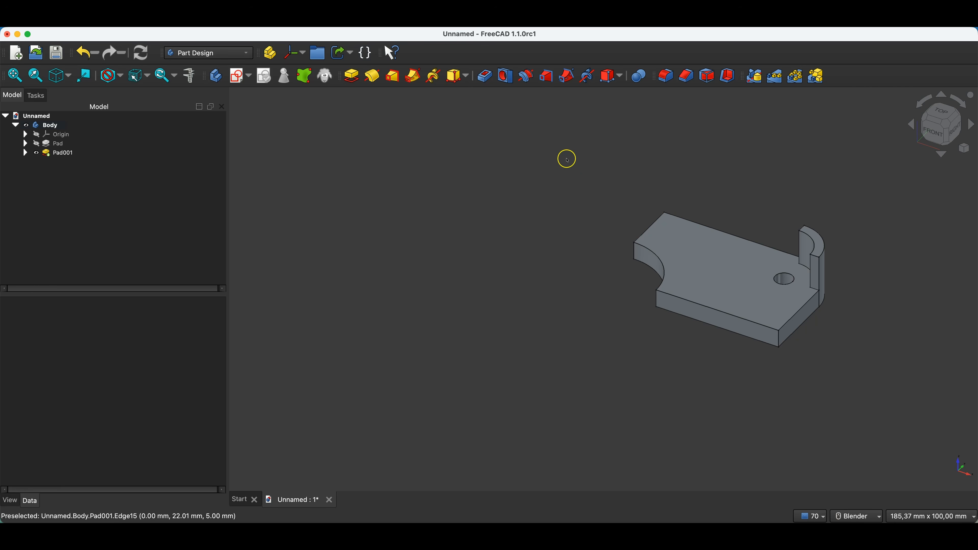
Step: Start a MultiTransform of the whole body and add a mirror transformation across the Base YZ-plane
{"action": "left_click", "coordinate": [99, 124]}
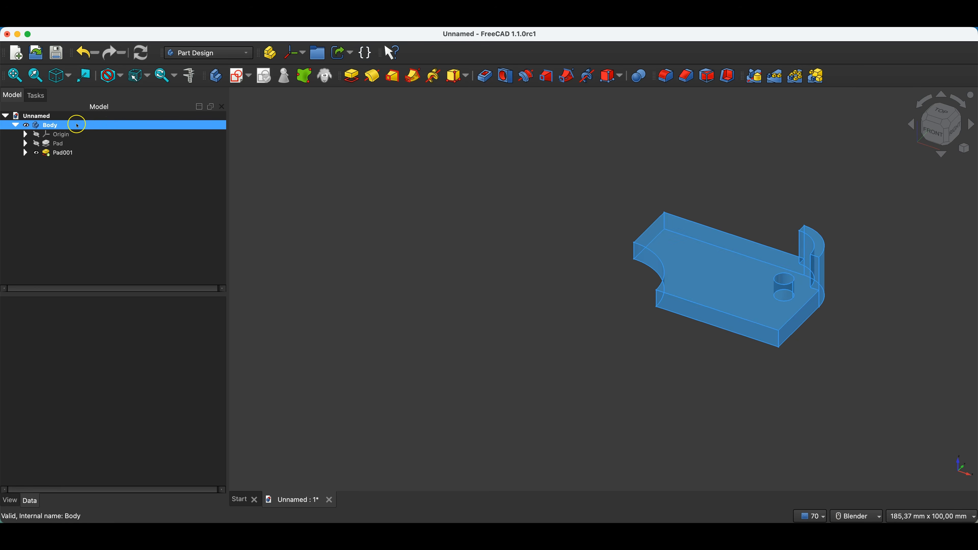
{"action": "left_click", "coordinate": [55, 125]}
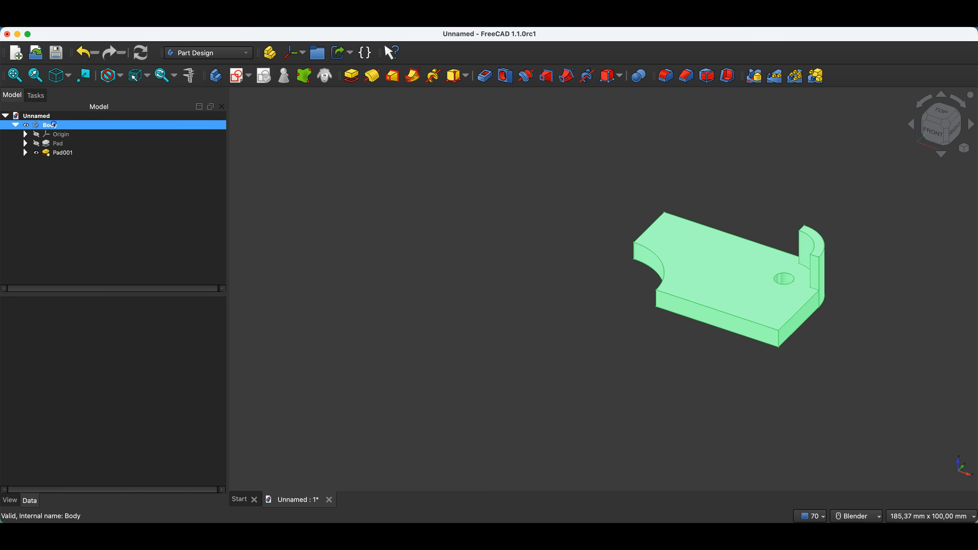
{"action": "left_click", "coordinate": [810, 83]}
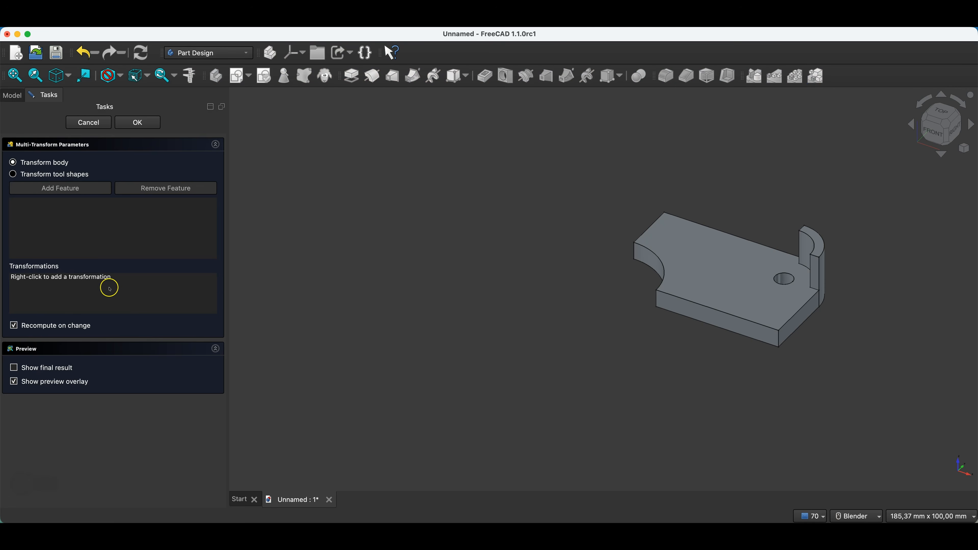
{"action": "right_click", "coordinate": [112, 277]}
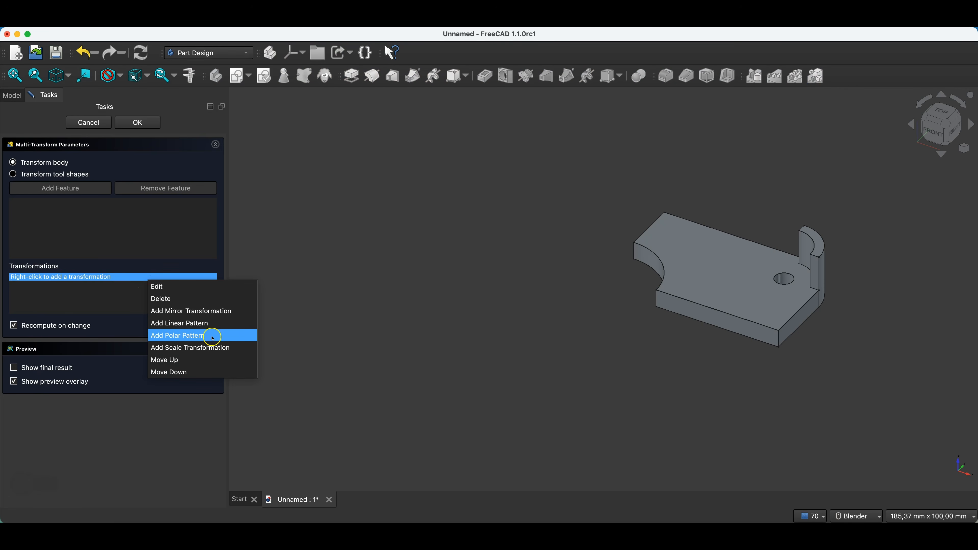
{"action": "left_click", "coordinate": [195, 310]}
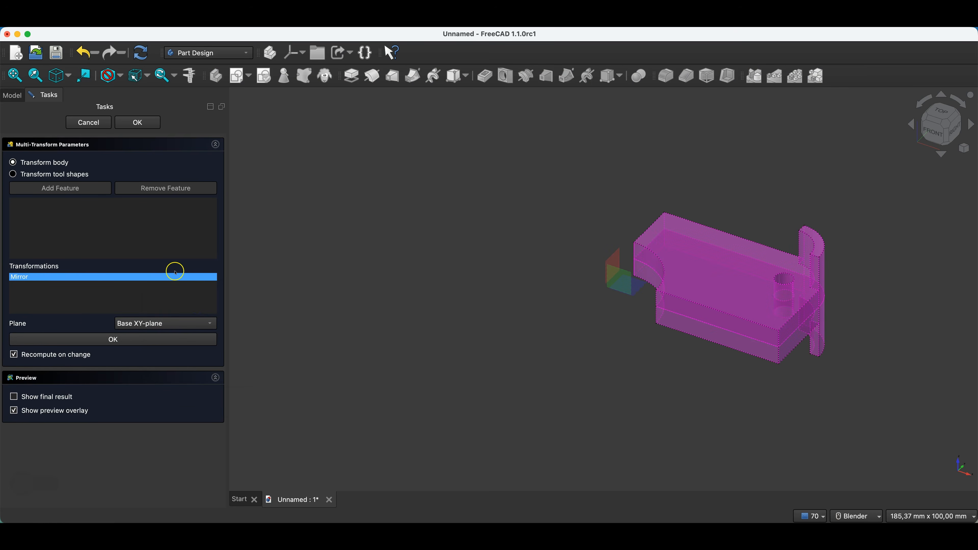
{"action": "left_click", "coordinate": [120, 324]}
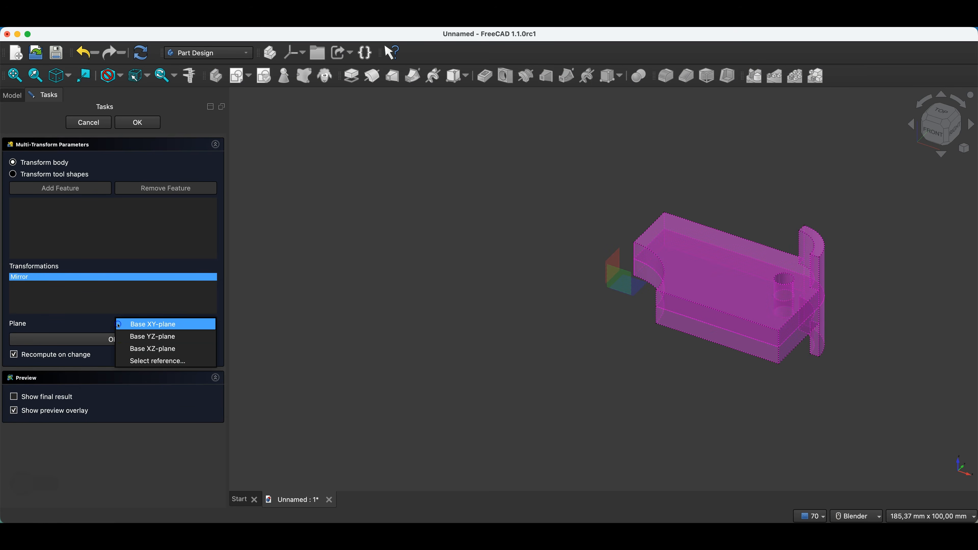
{"action": "left_click", "coordinate": [128, 335]}
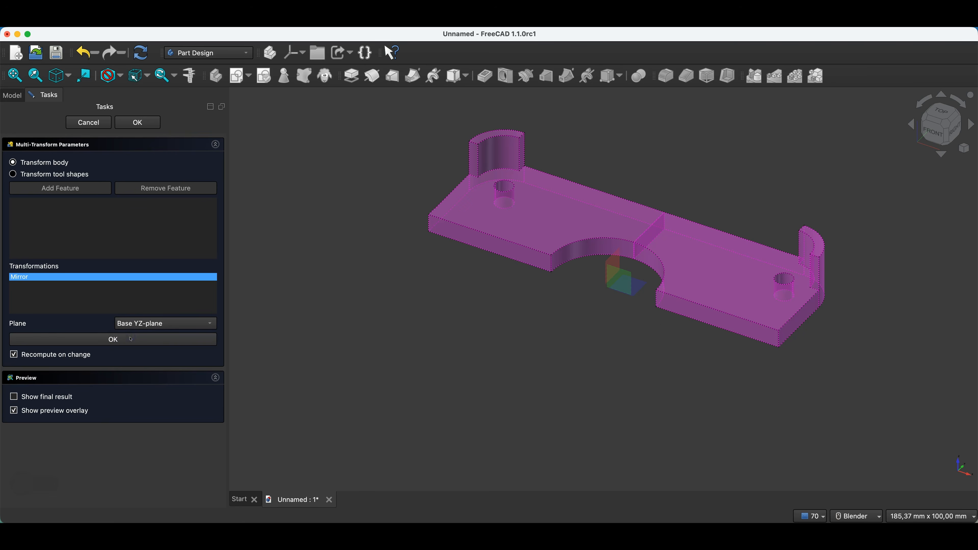
Step: Add a second mirror transformation across the Base XZ-plane and accept the MultiTransform
{"action": "right_click", "coordinate": [75, 296]}
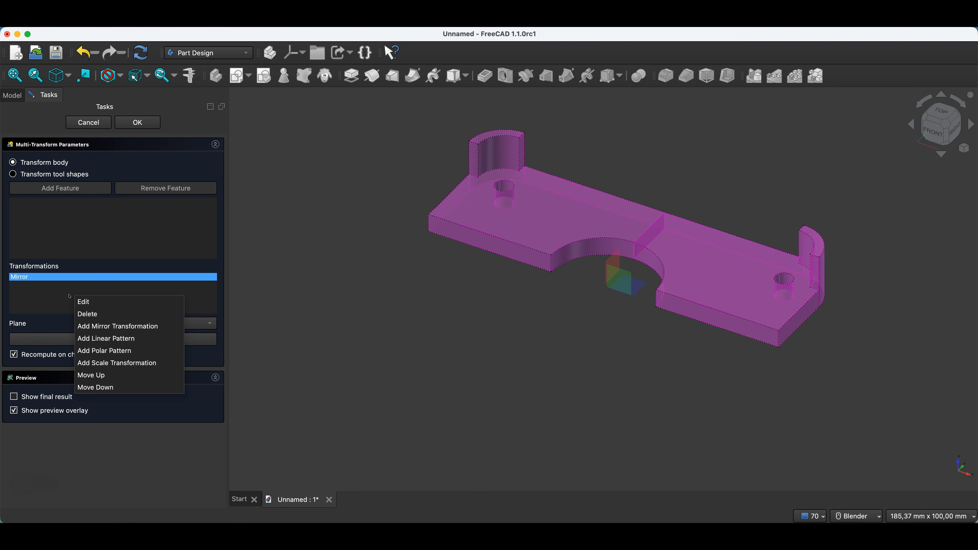
{"action": "left_click", "coordinate": [97, 329]}
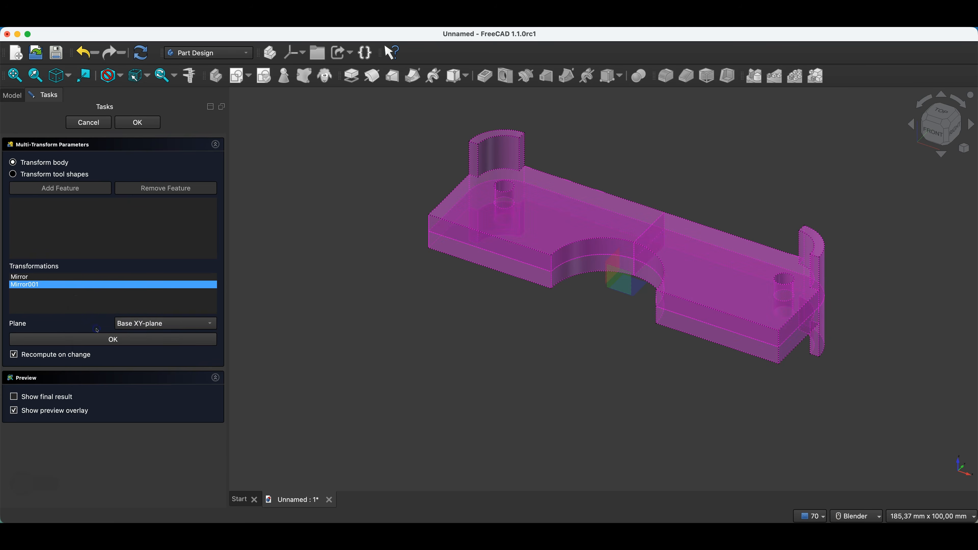
{"action": "left_click", "coordinate": [159, 325]}
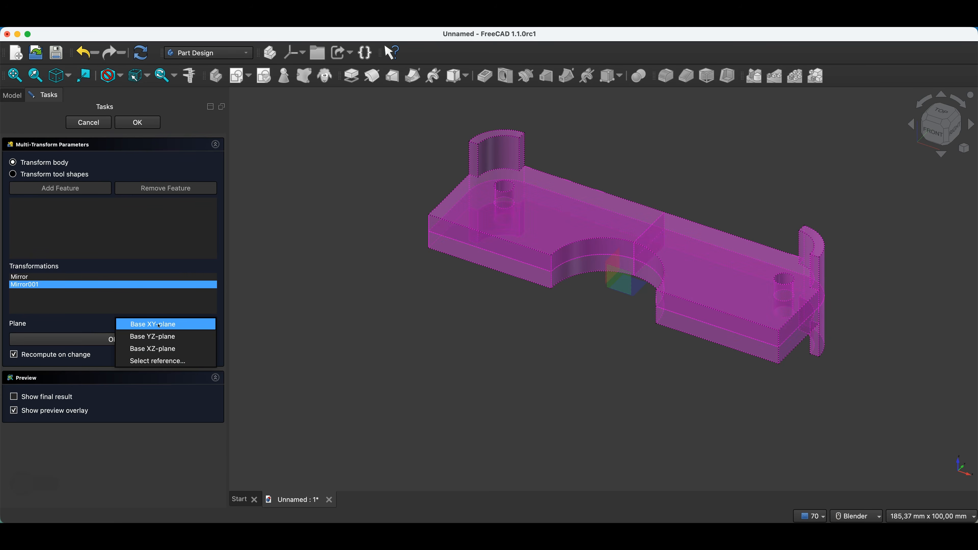
{"action": "left_click", "coordinate": [152, 349]}
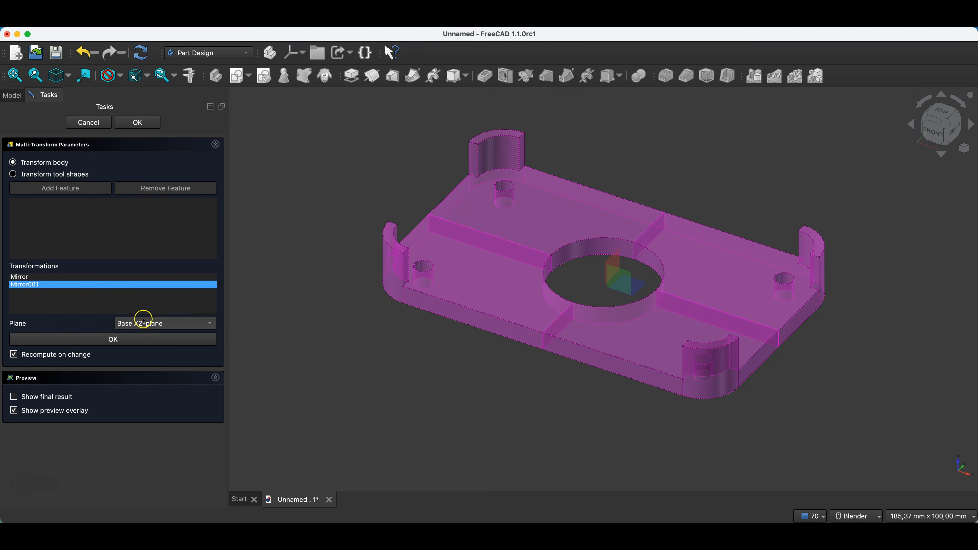
{"action": "left_click", "coordinate": [138, 122]}
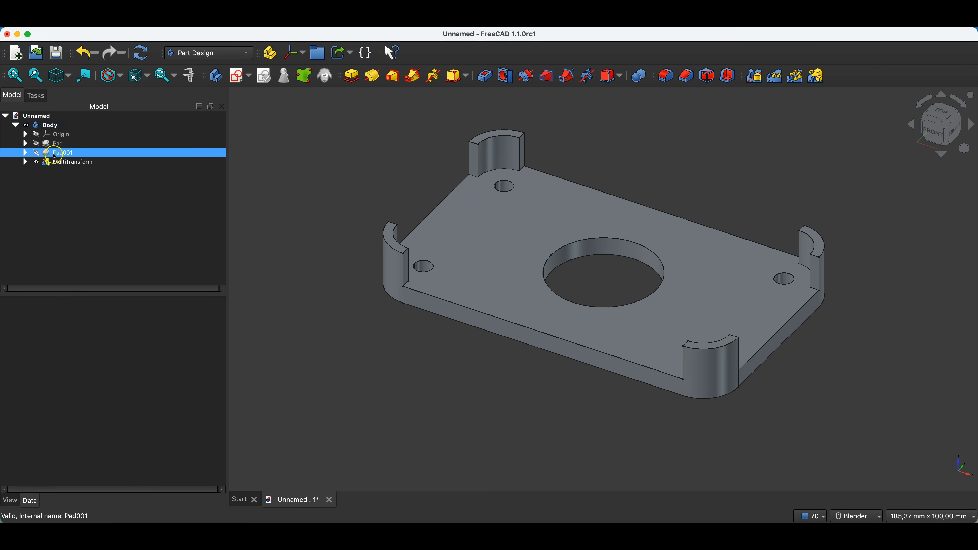
Step: Reopen the base pad's sketch and set the central arc's diameter to 50 mm
{"action": "left_click", "coordinate": [25, 143]}
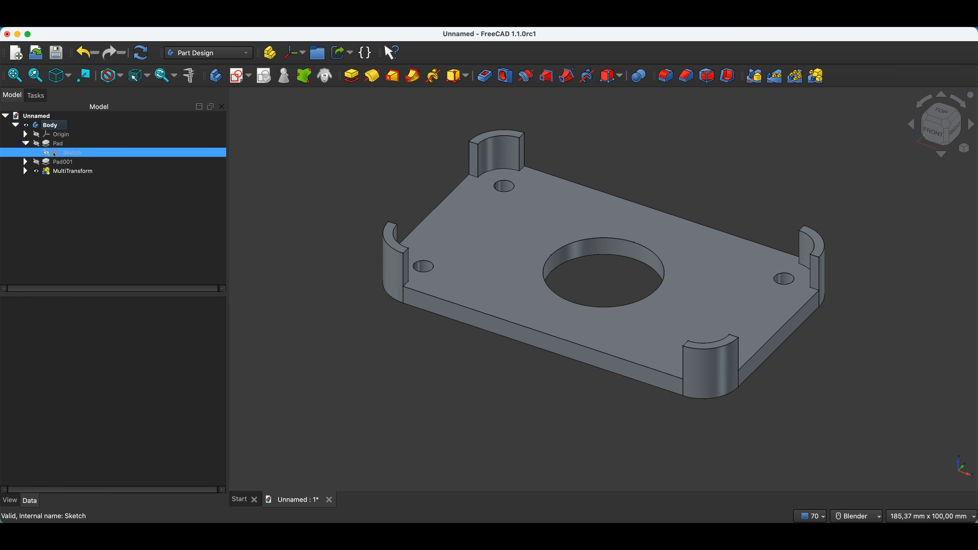
{"action": "left_click", "coordinate": [73, 153]}
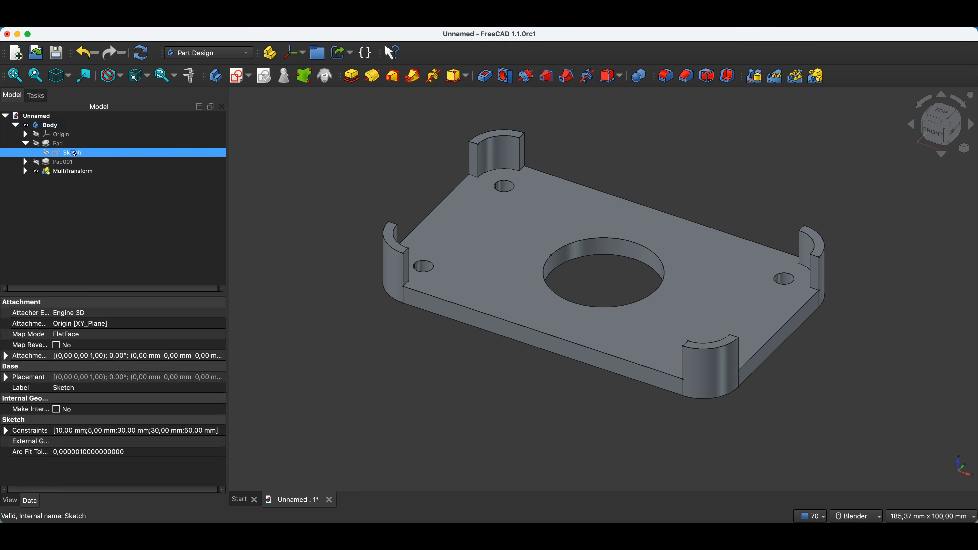
{"action": "double_click", "coordinate": [73, 153]}
{"action": "double_click", "coordinate": [684, 251]}
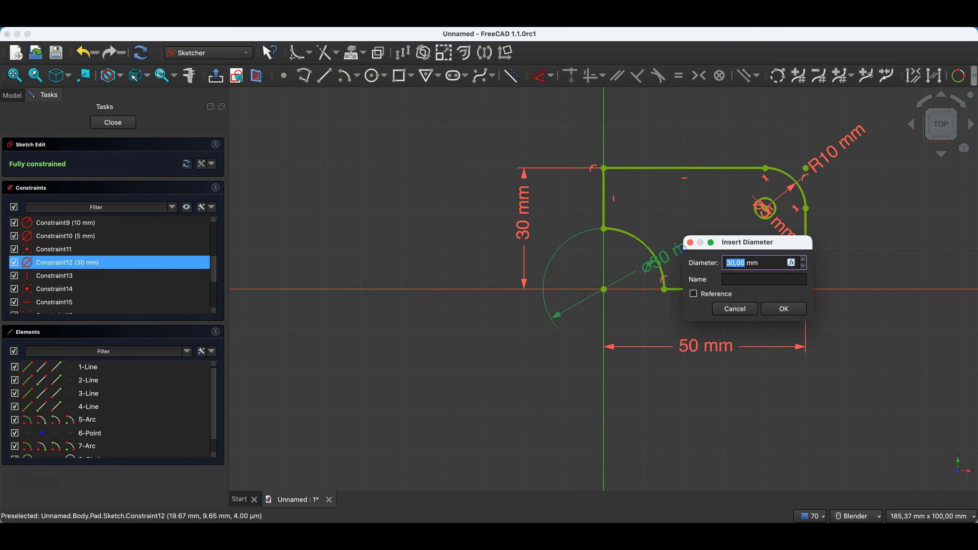
{"action": "type", "text": "50"}
{"action": "key", "text": "Return"}
{"action": "left_click", "coordinate": [547, 212]}
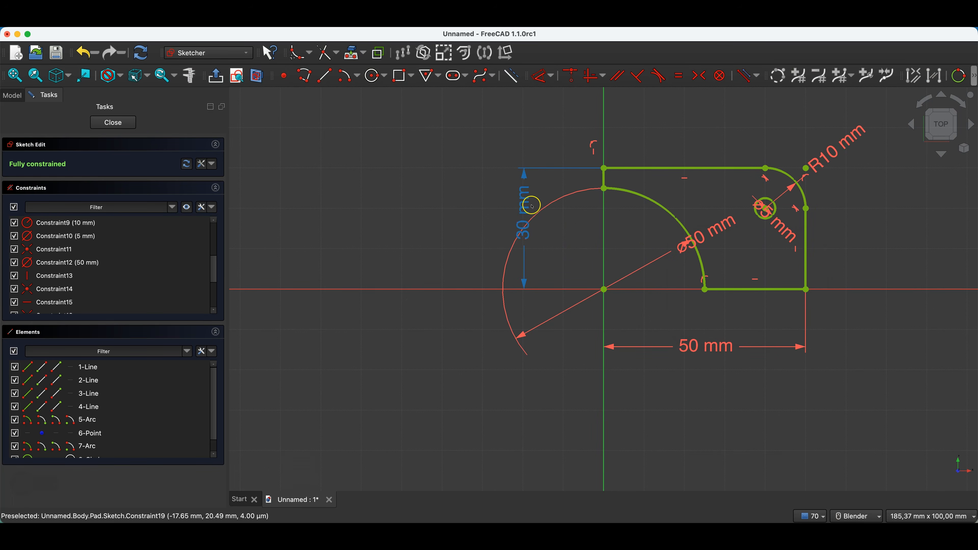
Step: Set the base sketch's overall vertical dimension to 70 mm and finish editing the sketch
{"action": "double_click", "coordinate": [523, 201]}
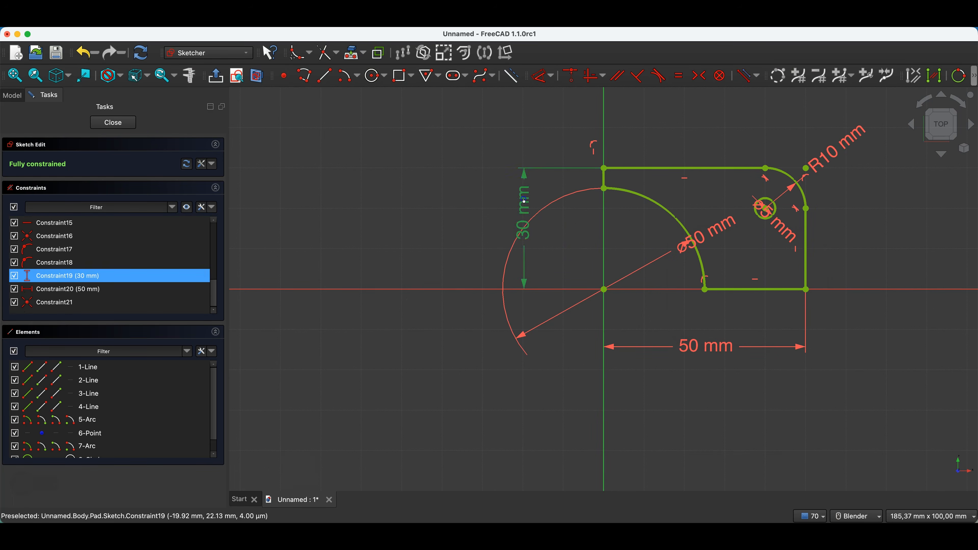
{"action": "type", "text": "70"}
{"action": "key", "text": "Return"}
{"action": "left_click", "coordinate": [497, 182]}
{"action": "left_click", "coordinate": [495, 243]}
{"action": "scroll", "coordinate": [497, 244], "scroll_direction": "down", "scroll_amount": 3}
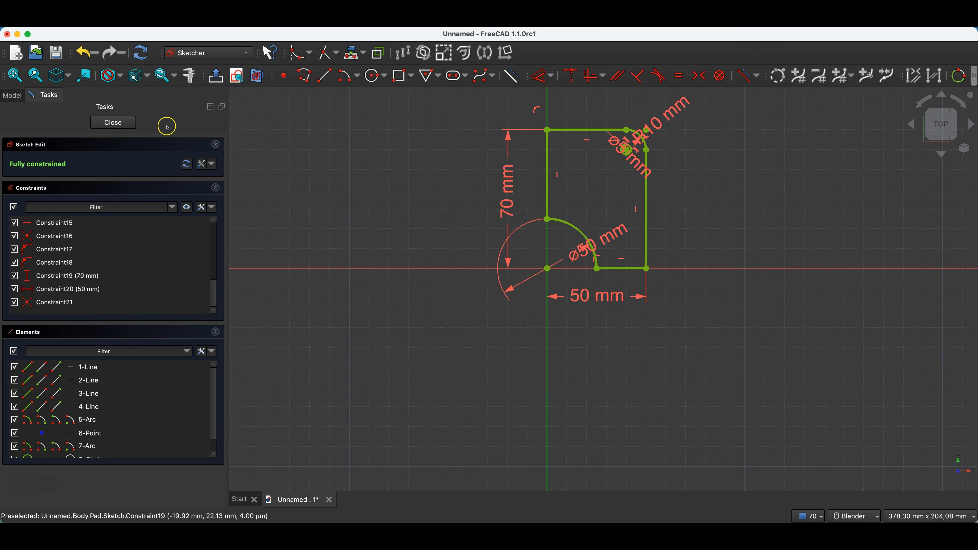
{"action": "left_click", "coordinate": [130, 122]}
{"action": "scroll", "coordinate": [618, 255], "scroll_direction": "down", "scroll_amount": 3}
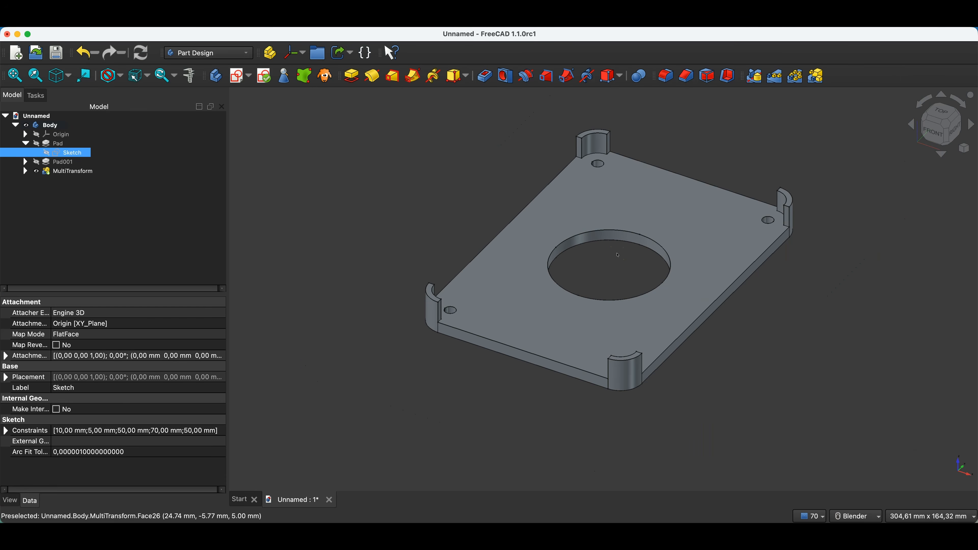